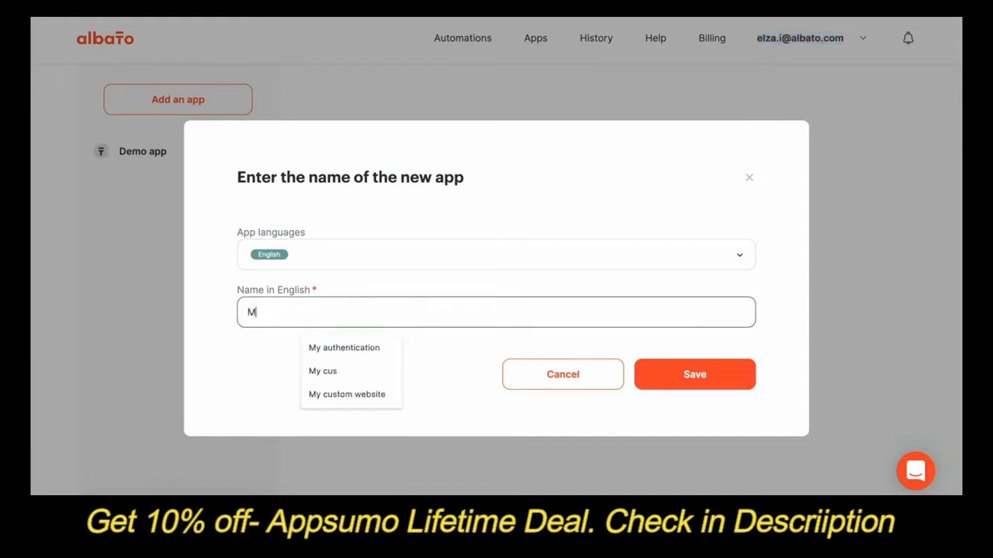
Save the new app under the English name Moosend and open the Authentication section of the Moosend API documentation.
type("oosend")
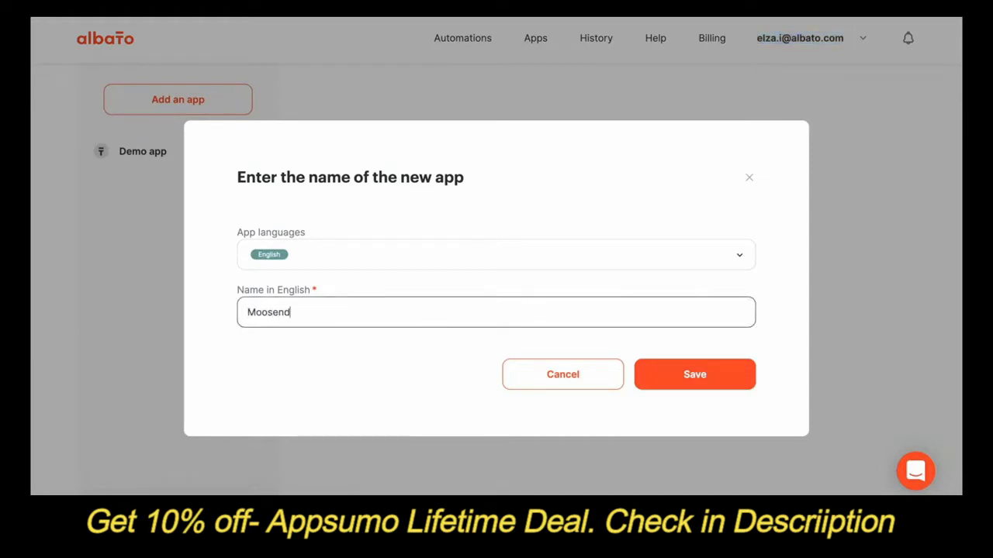
left_click(730, 382)
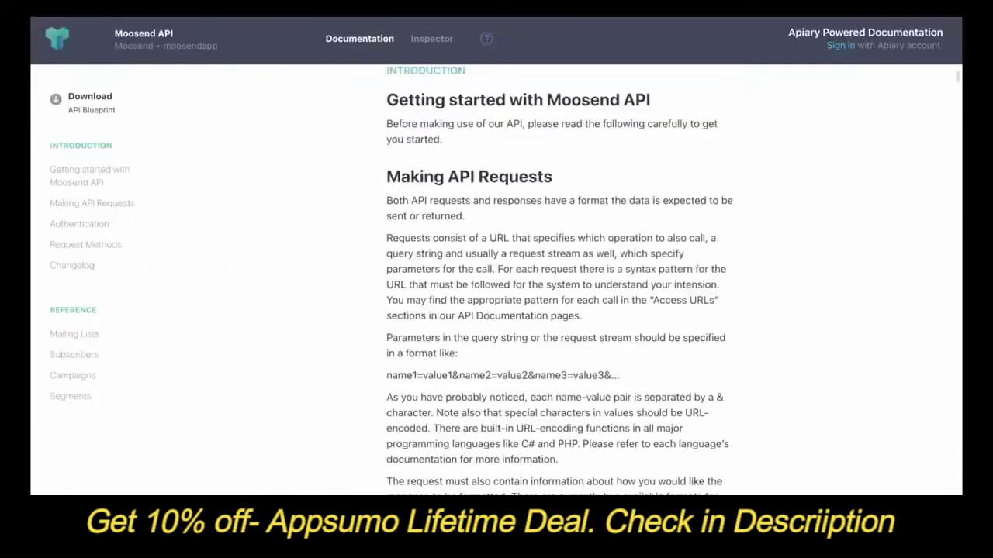
left_click(82, 224)
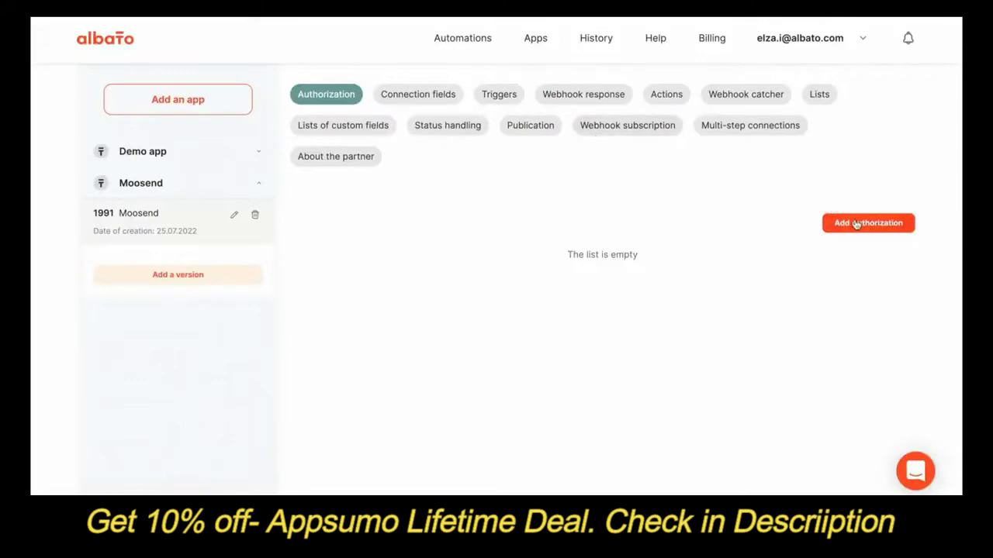
Back in Albato, add an authorization of type With token named "Moosend auth" to the Moosend app and save it.
left_click(853, 223)
left_click(366, 297)
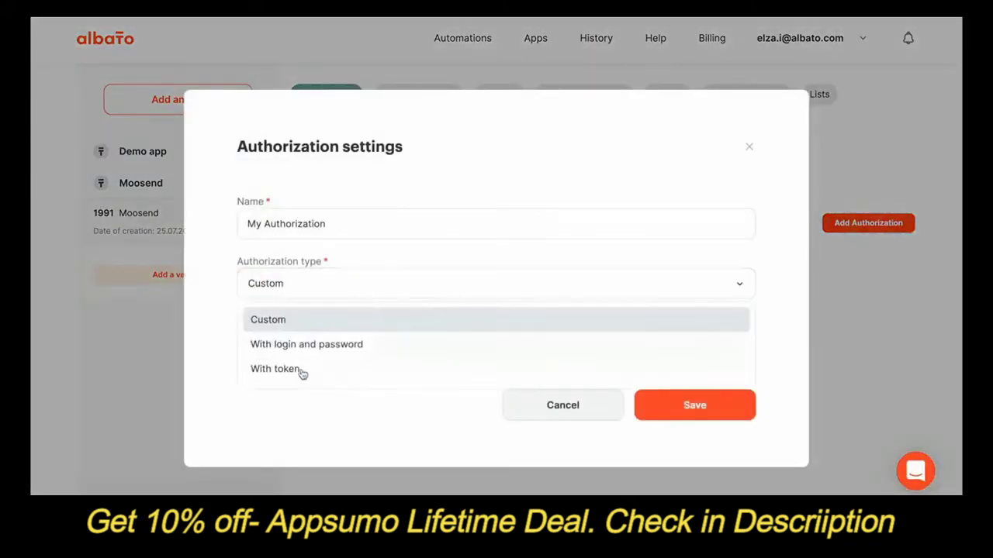
left_click(296, 378)
left_click(297, 226)
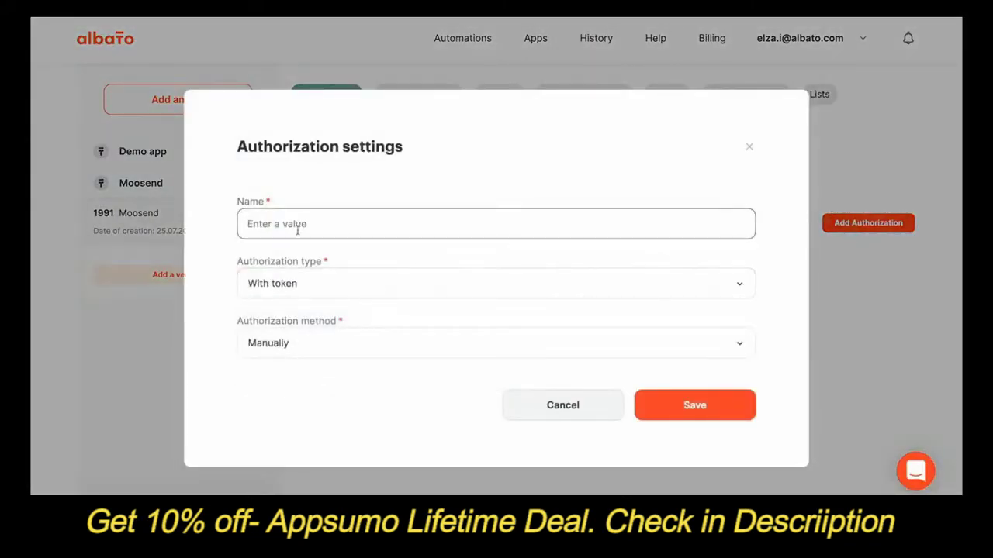
type("Moosend auth")
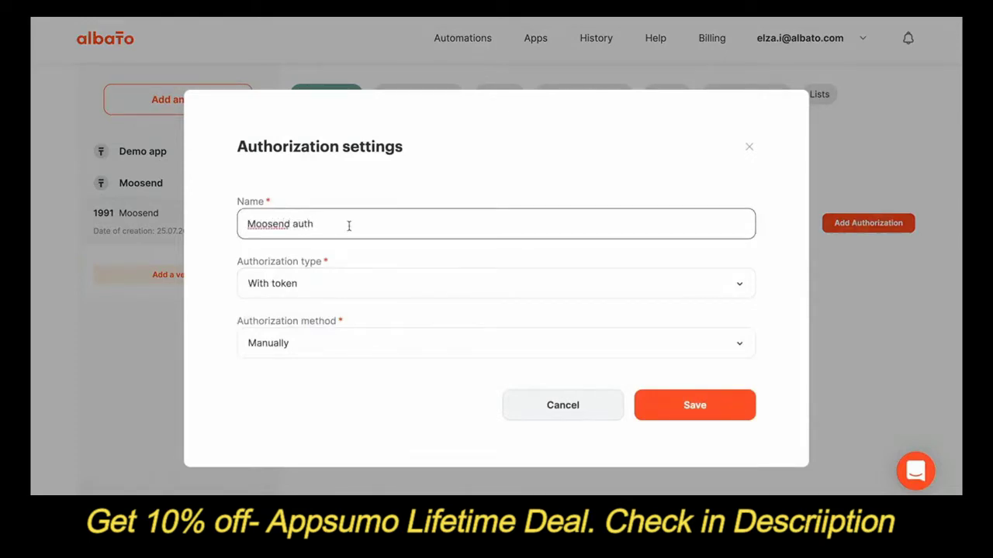
left_click(700, 403)
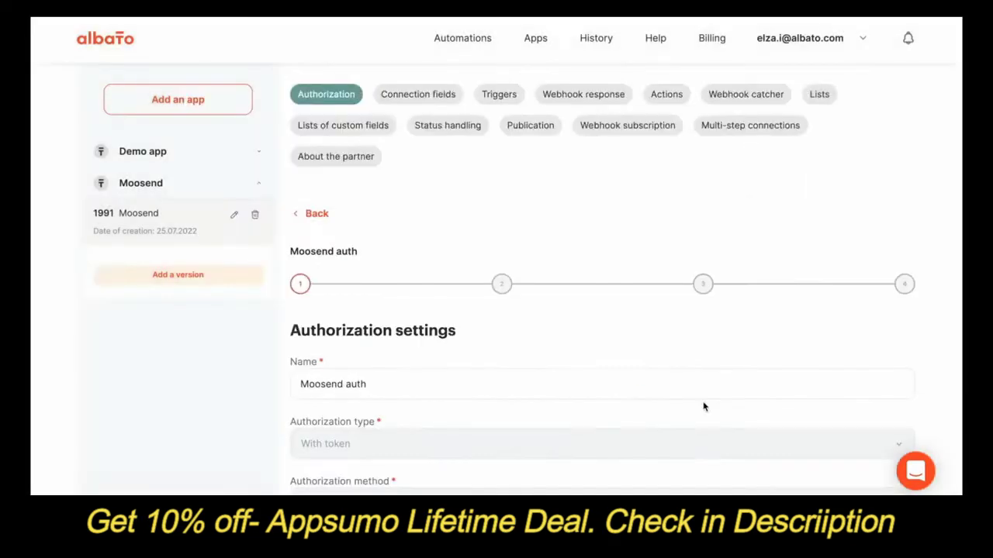
Set the authorization's Get parameters to "apikey=" copied from the Moosend API docs, followed by the Access token (accessToken) field, and save.
scroll(703, 407, "down", 2)
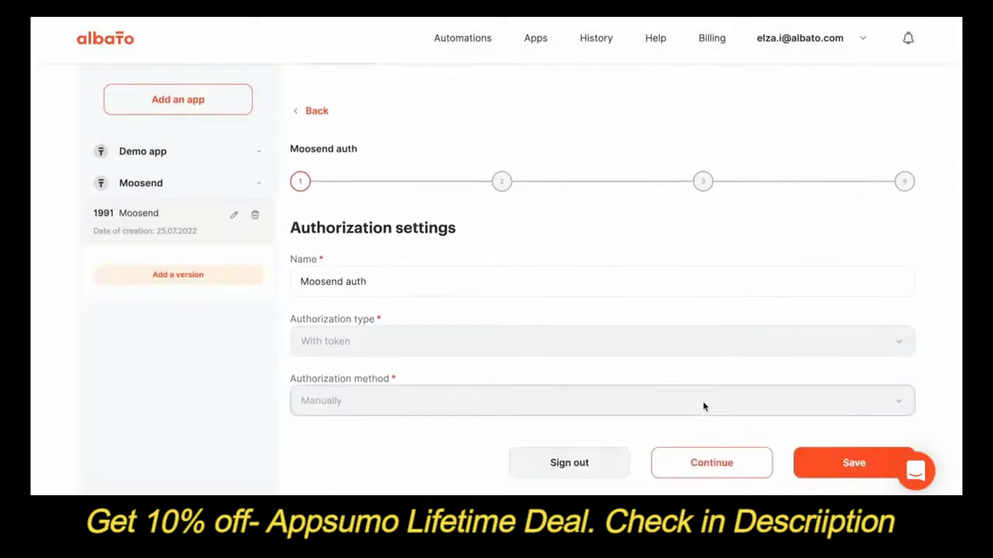
left_click(713, 468)
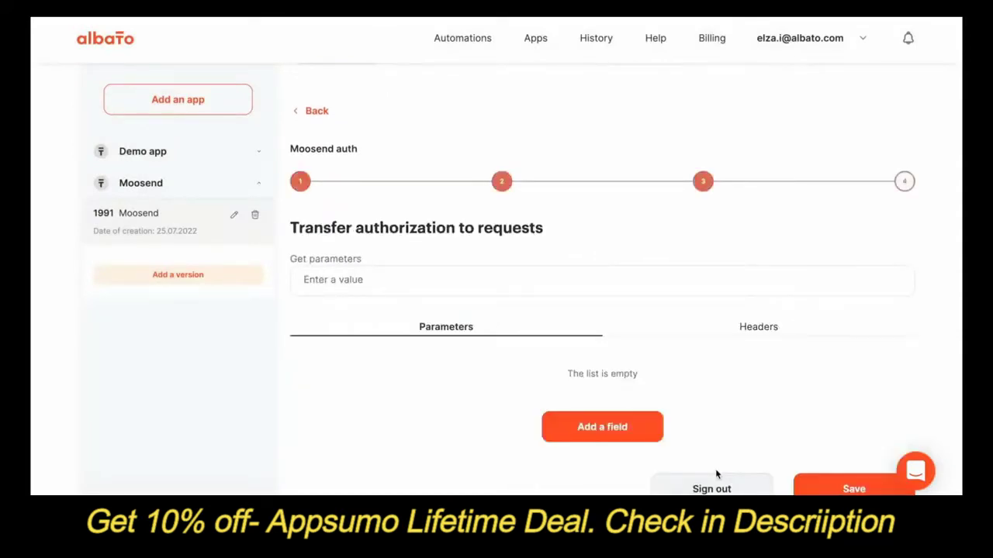
left_click(368, 281)
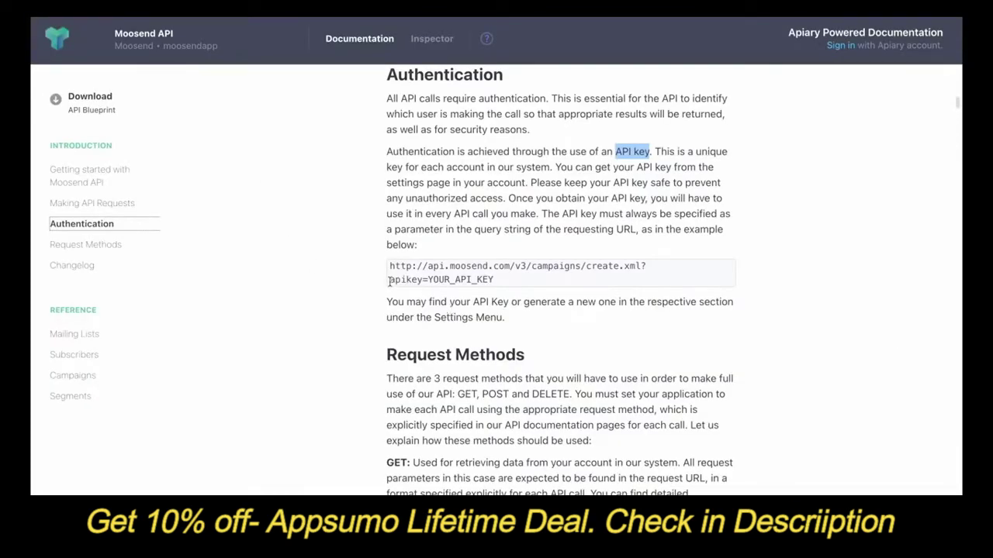
left_click_drag(389, 281, 430, 280)
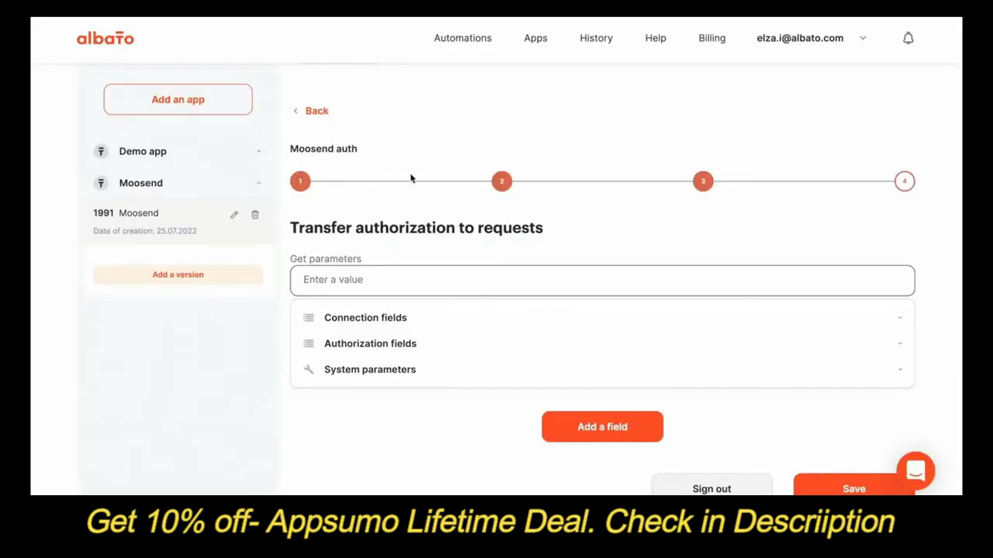
key("ctrl+v")
left_click(367, 343)
left_click(384, 378)
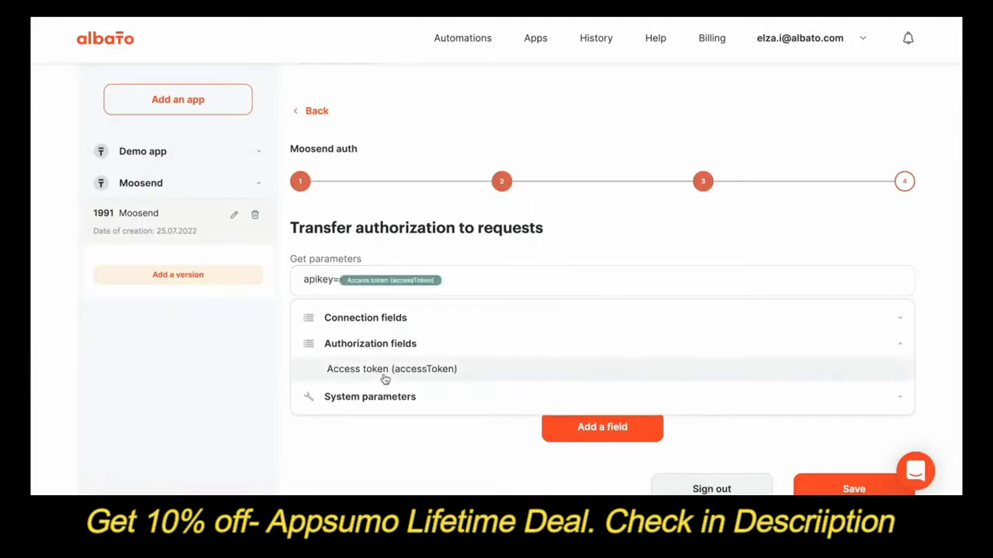
left_click(474, 253)
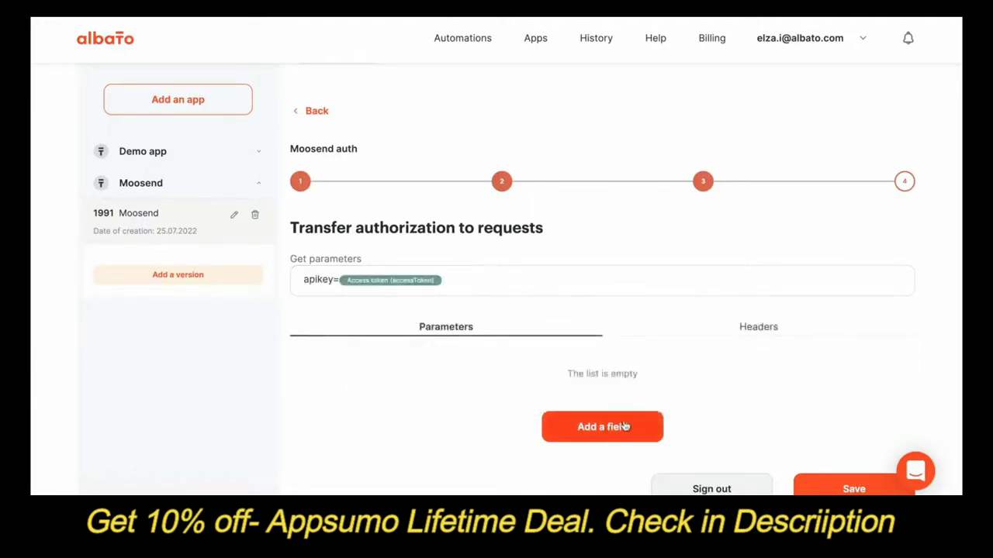
scroll(624, 425, "down", 1)
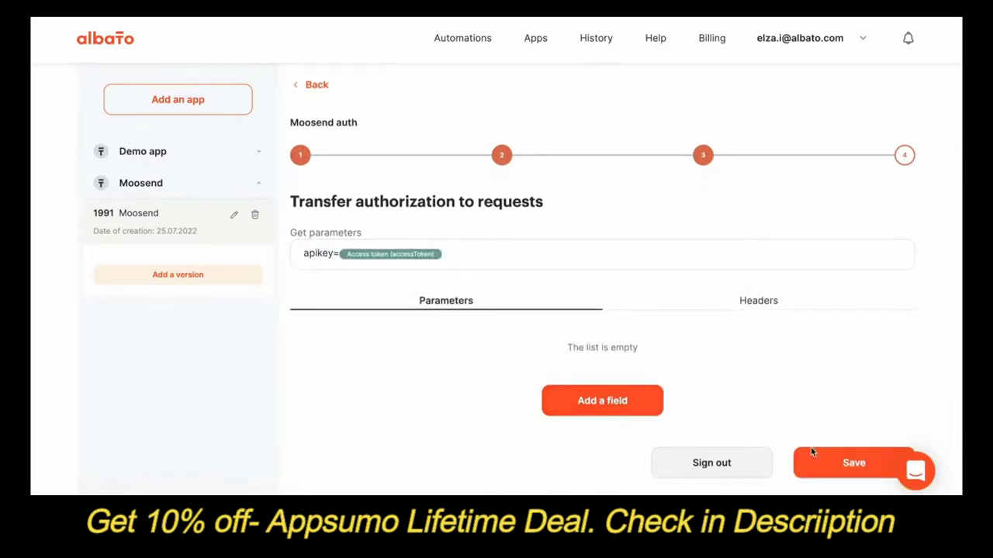
left_click(844, 470)
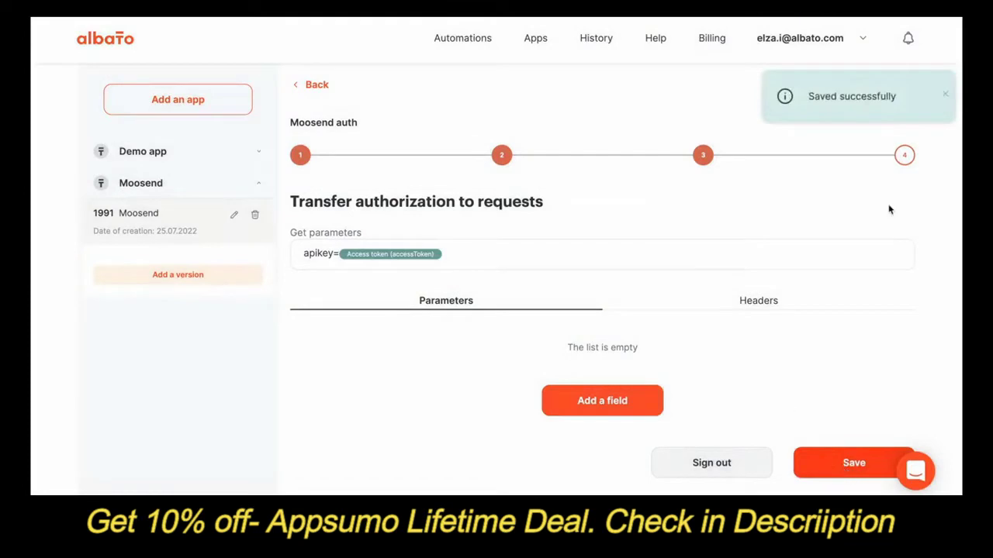
left_click(940, 95)
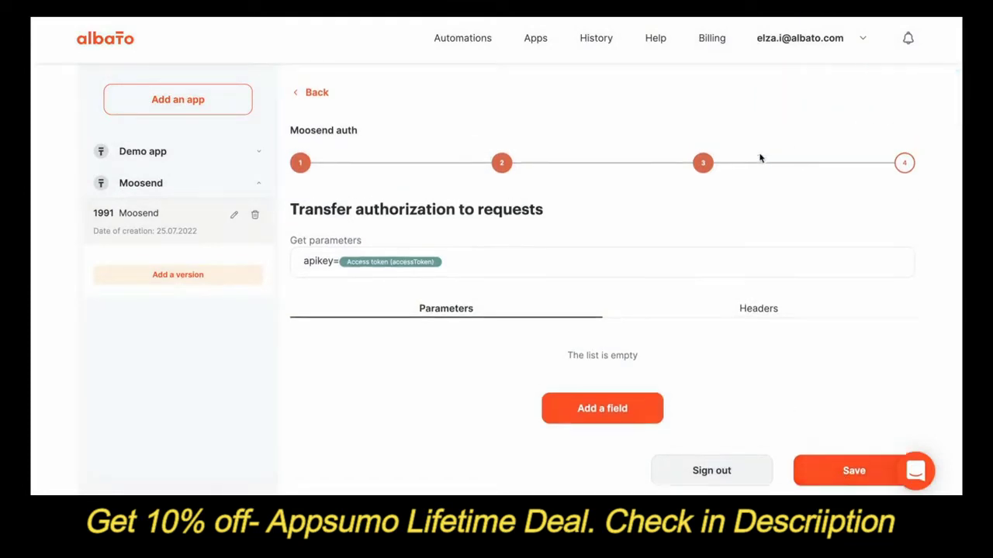
Open the Moosend app's Actions section, and in the Moosend API docs open Adding subscribers under Add or update subscribers.
scroll(760, 159, "up", 2)
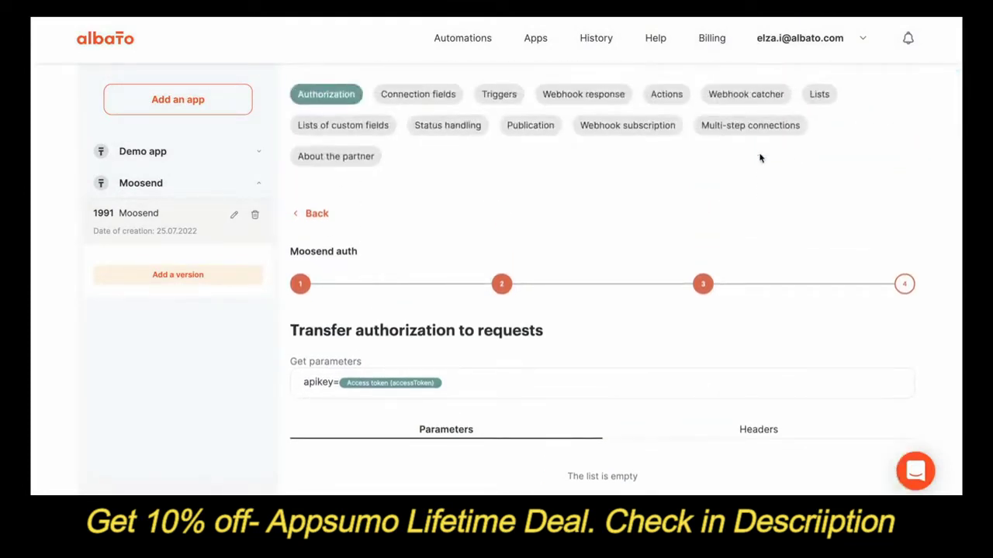
left_click(672, 97)
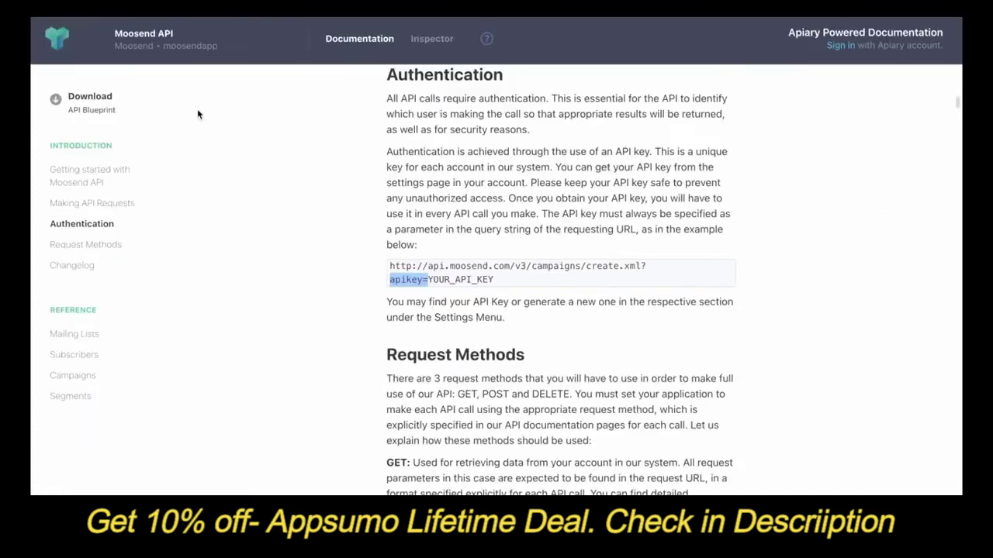
left_click(73, 358)
left_click(80, 439)
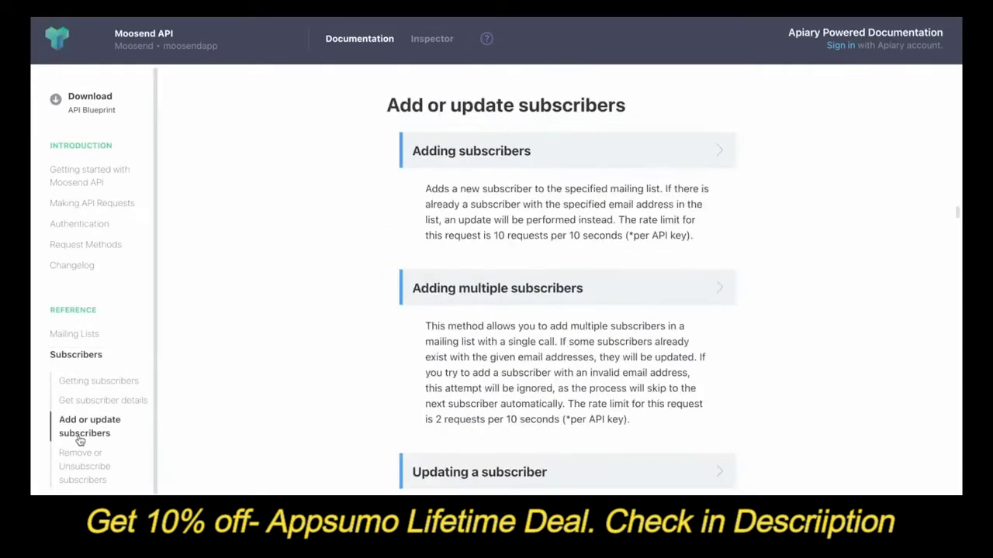
left_click(552, 151)
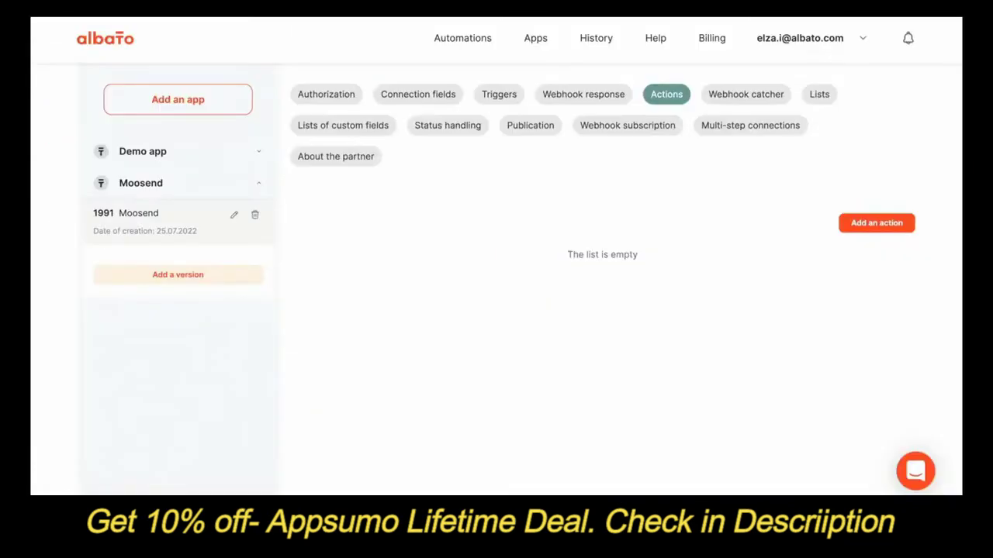
In Albato, create an action named "New subscriber" with the display of custom fields to the user in an Automation disabled.
left_click(889, 228)
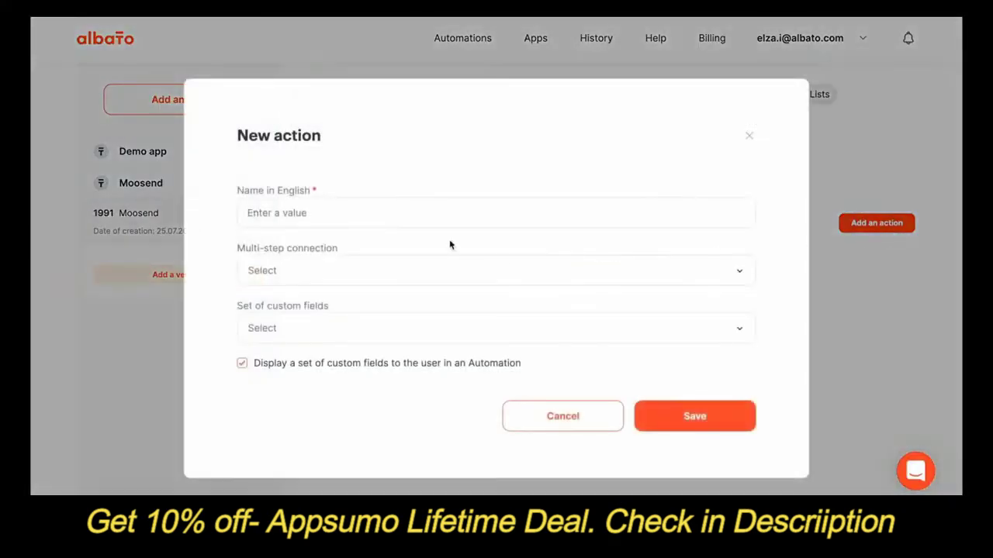
left_click(418, 218)
type("New subscrib")
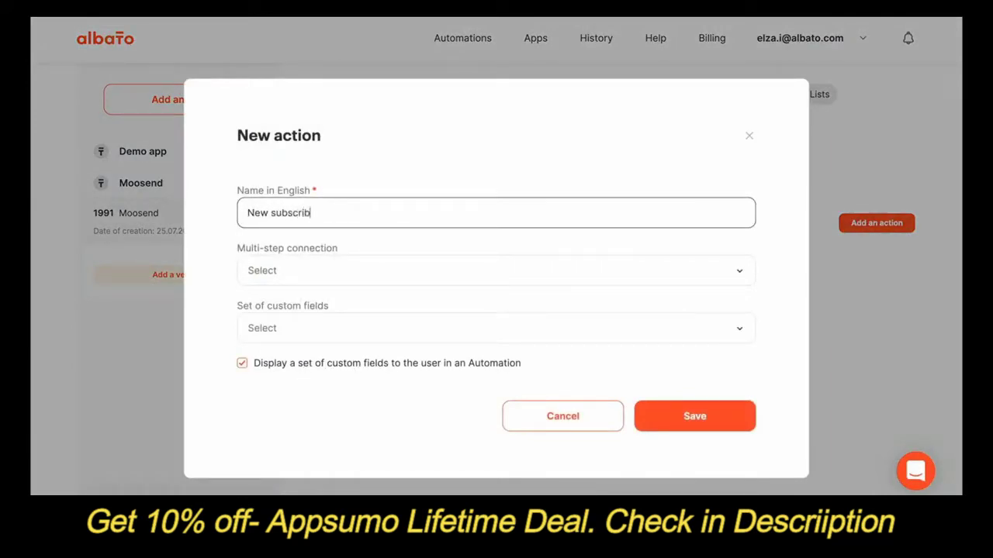
type("er")
left_click(242, 364)
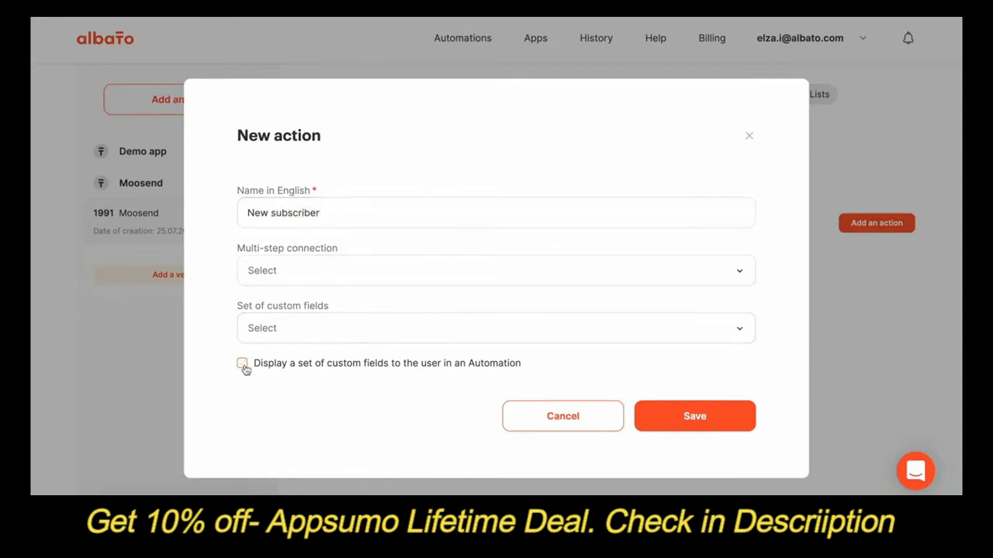
left_click(696, 419)
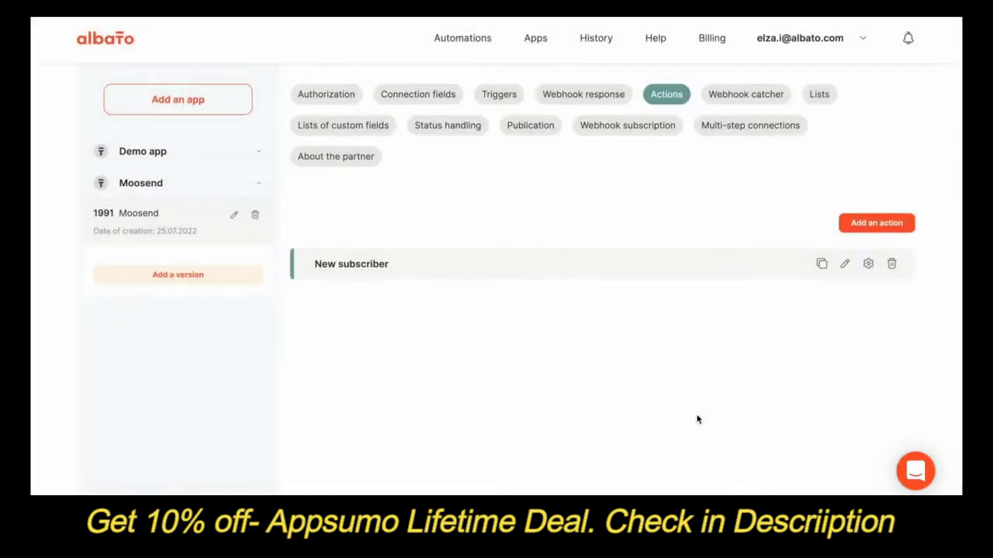
Open the New subscriber action's settings and examine the parameters and request fields of Adding subscribers in the Moosend API docs.
left_click(867, 265)
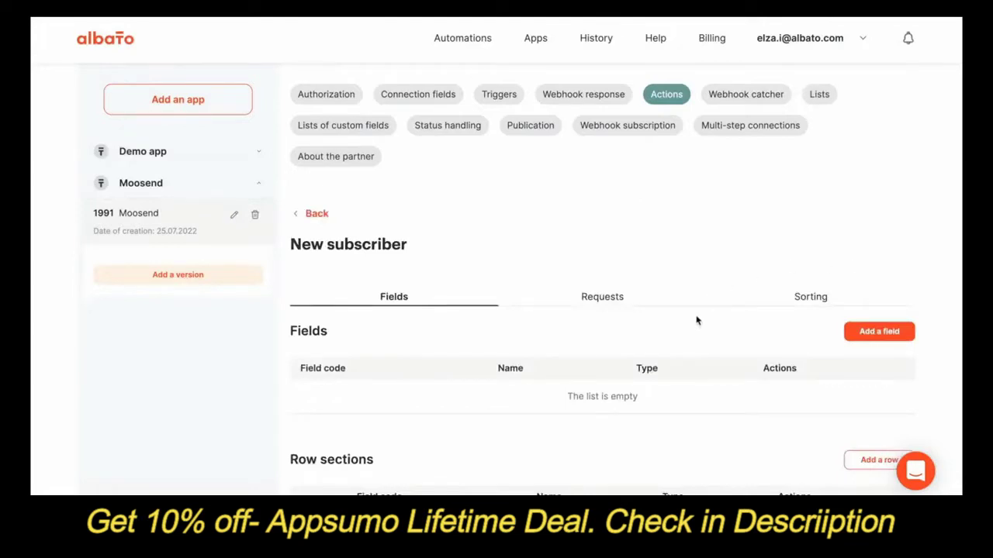
scroll(690, 364, "down", 1)
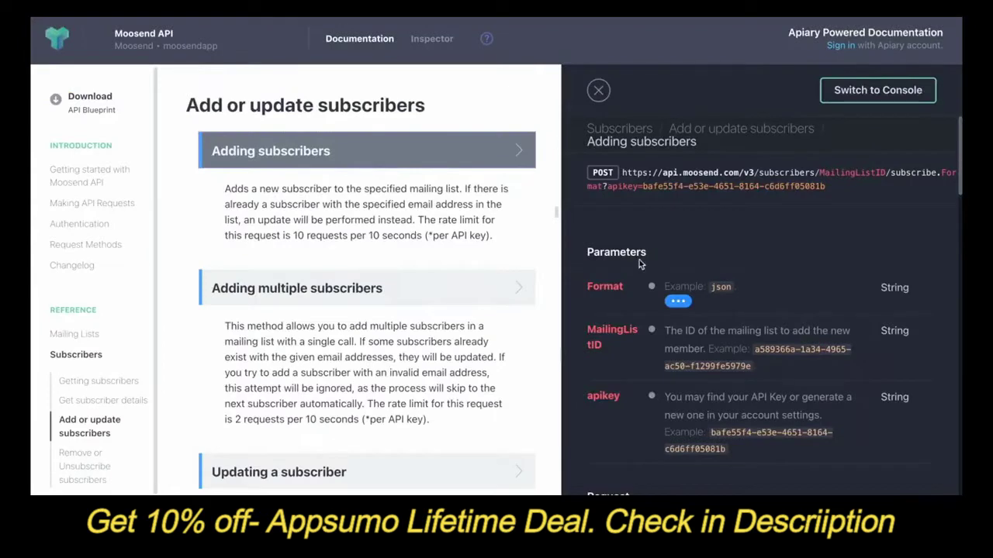
scroll(639, 263, "down", 1)
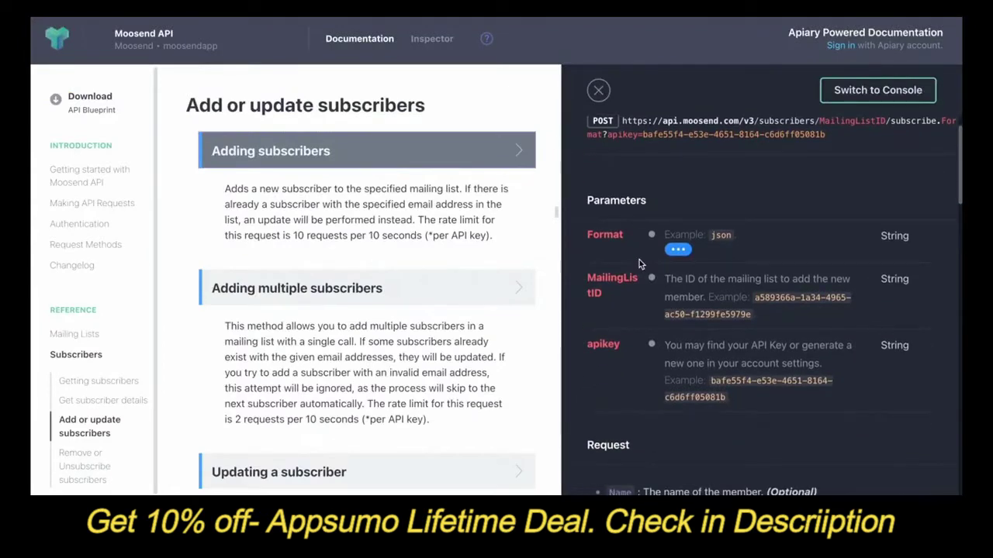
left_click_drag(587, 234, 605, 293)
left_click(604, 293)
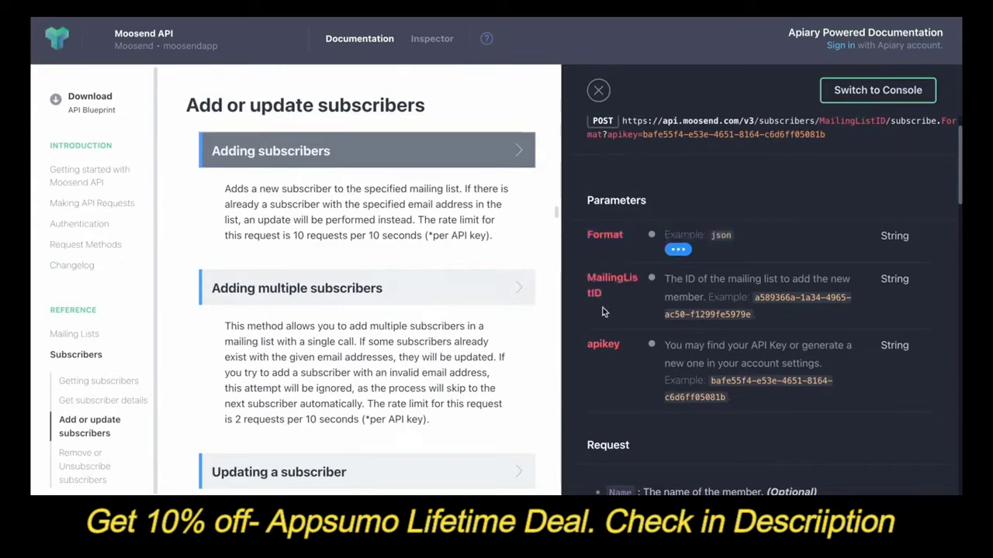
scroll(607, 326, "down", 2)
left_click_drag(609, 365, 735, 423)
scroll(702, 208, "up", 2)
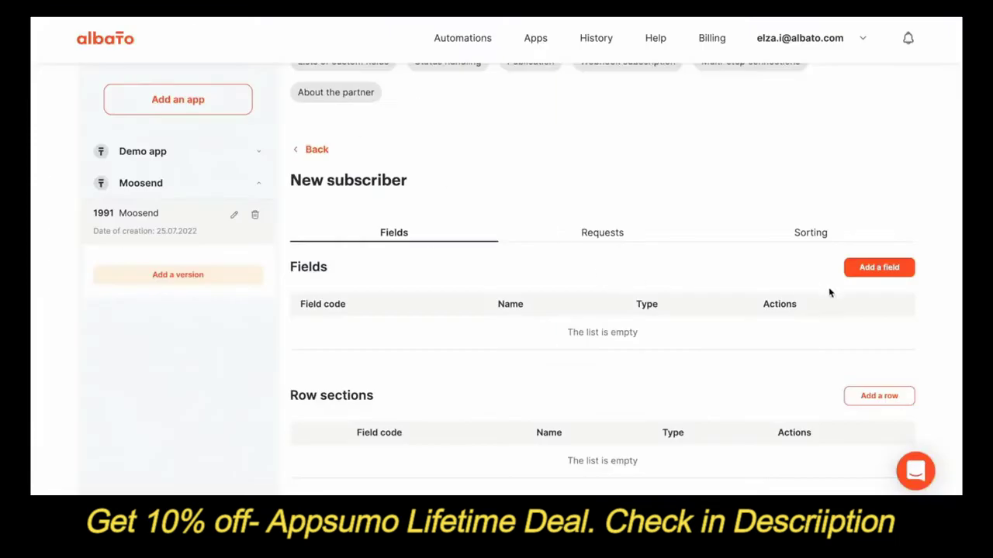
Start a new action field with code MailingListID copied from the Moosend API docs, and name it "Mailing List ID".
left_click(868, 276)
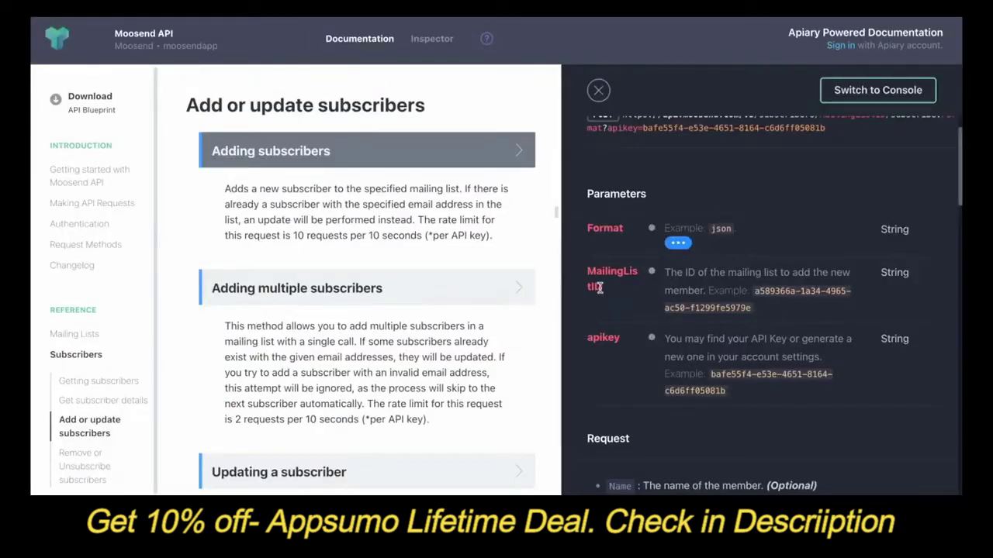
left_click_drag(601, 288, 590, 273)
key("ctrl+c")
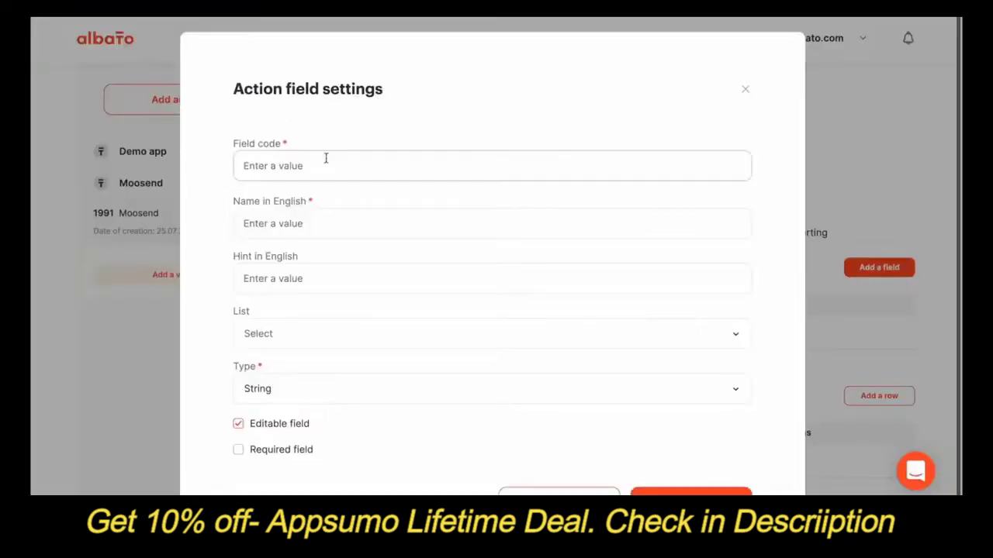
left_click(326, 158)
key("ctrl+v")
left_click(276, 209)
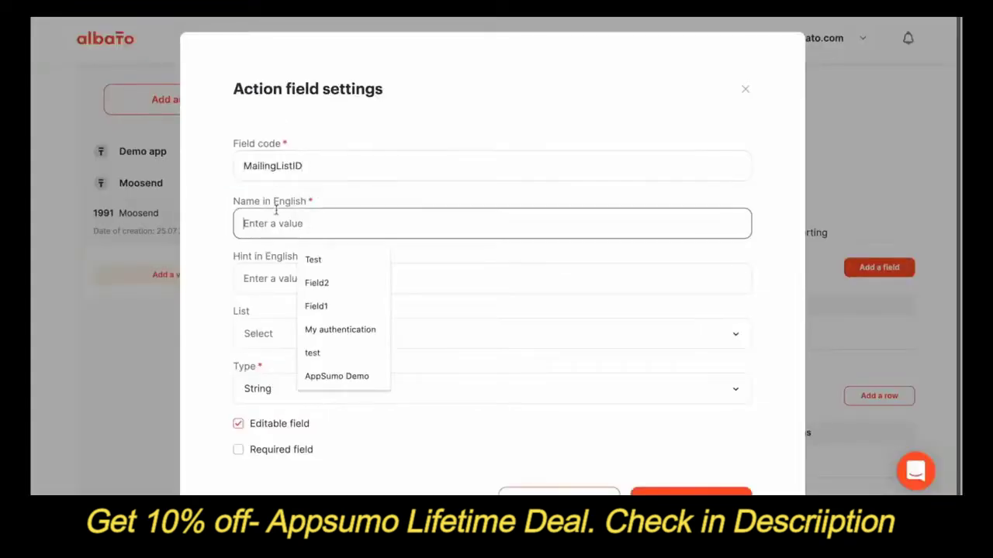
key("ctrl+v")
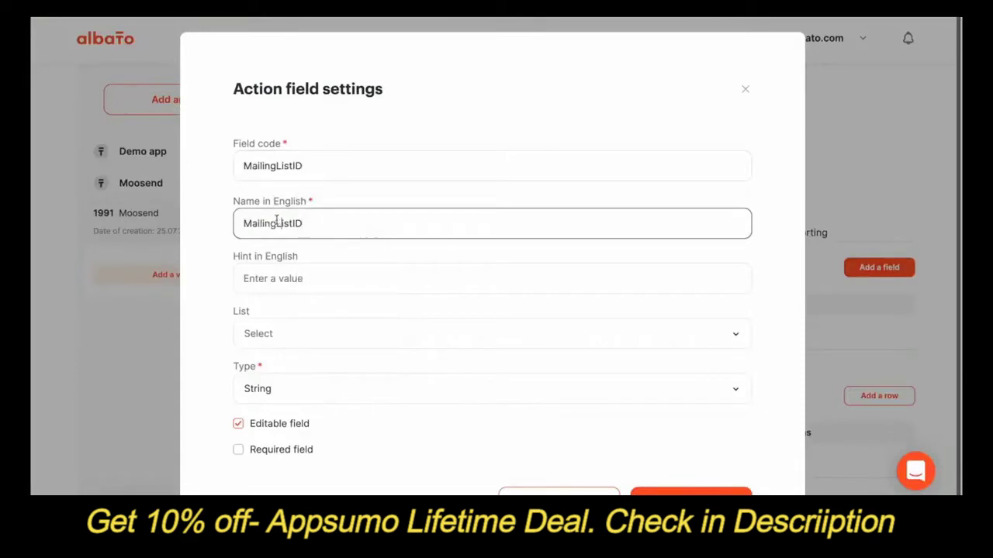
left_click(276, 223)
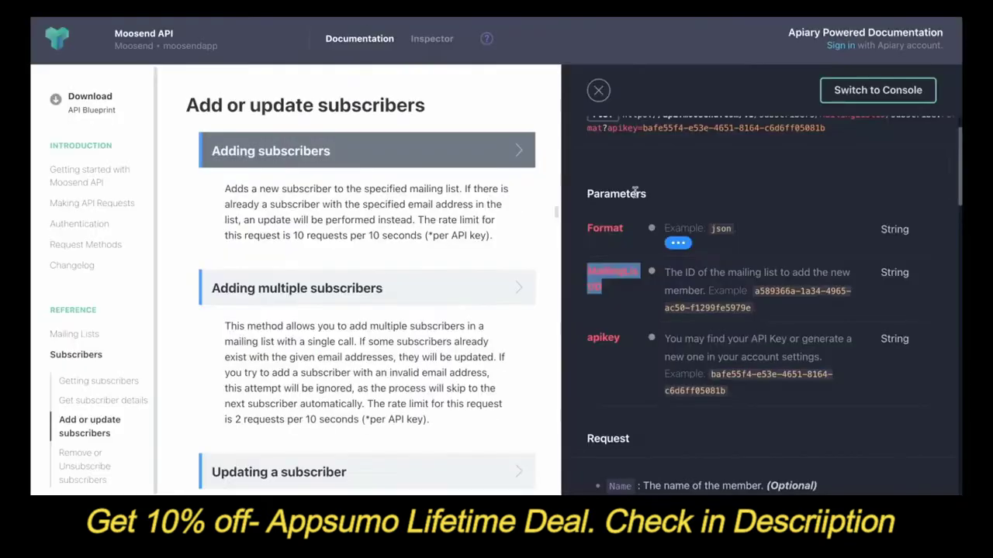
Check the MailingListID parameter's type in the API docs, mark the Mailing List ID field as required and save it.
left_click_drag(911, 278, 881, 277)
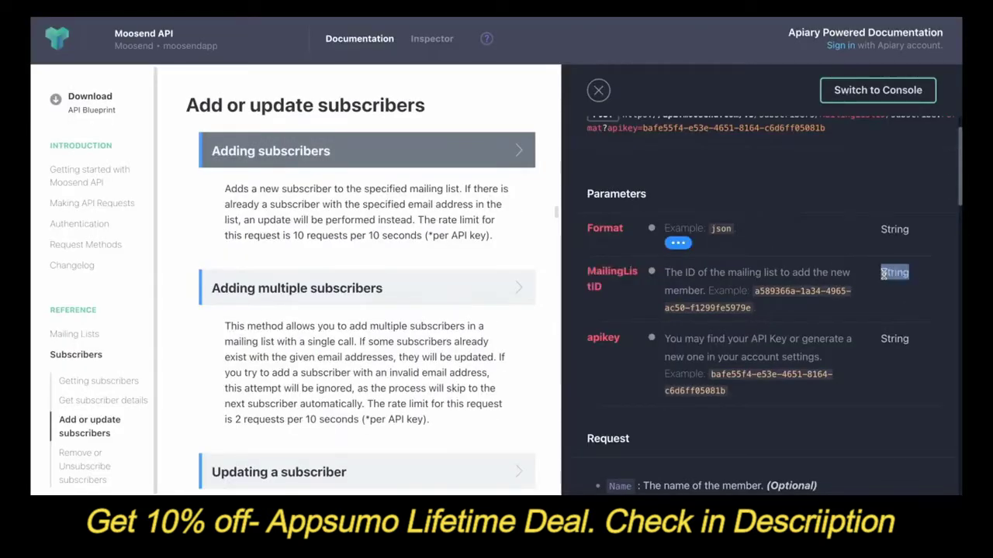
mouse_move(652, 273)
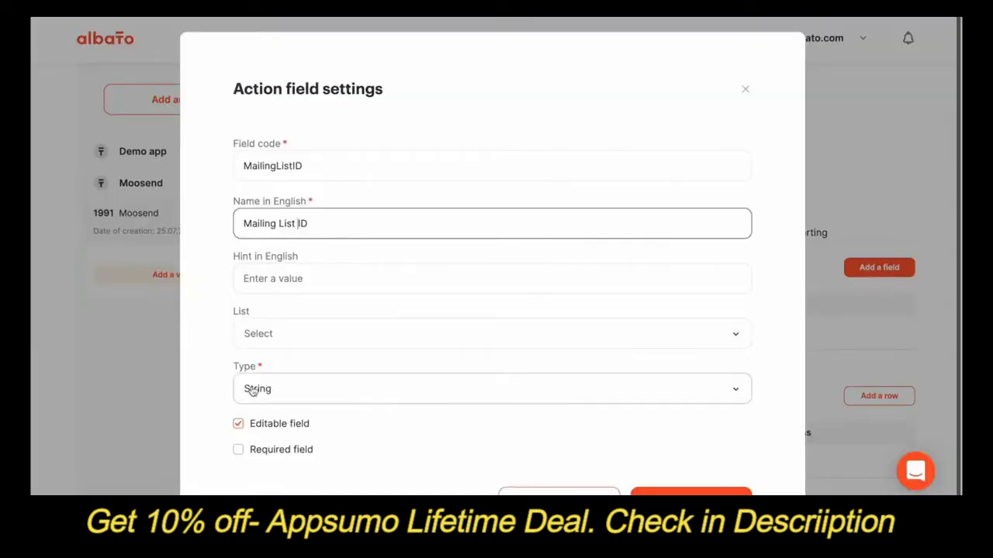
left_click(239, 451)
left_click(690, 493)
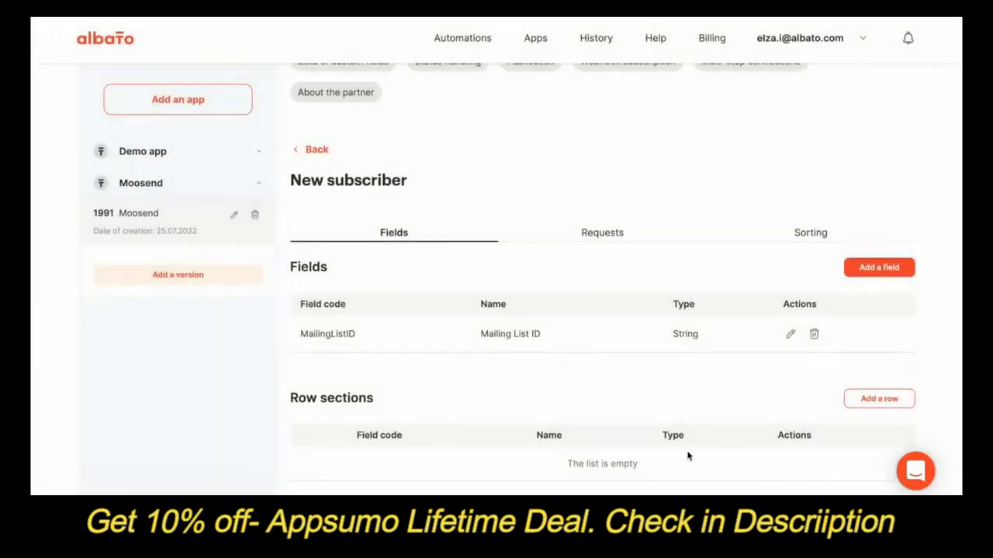
Add a String field with code and name "Name" copied from the API docs, checking there whether it is required.
left_click(890, 273)
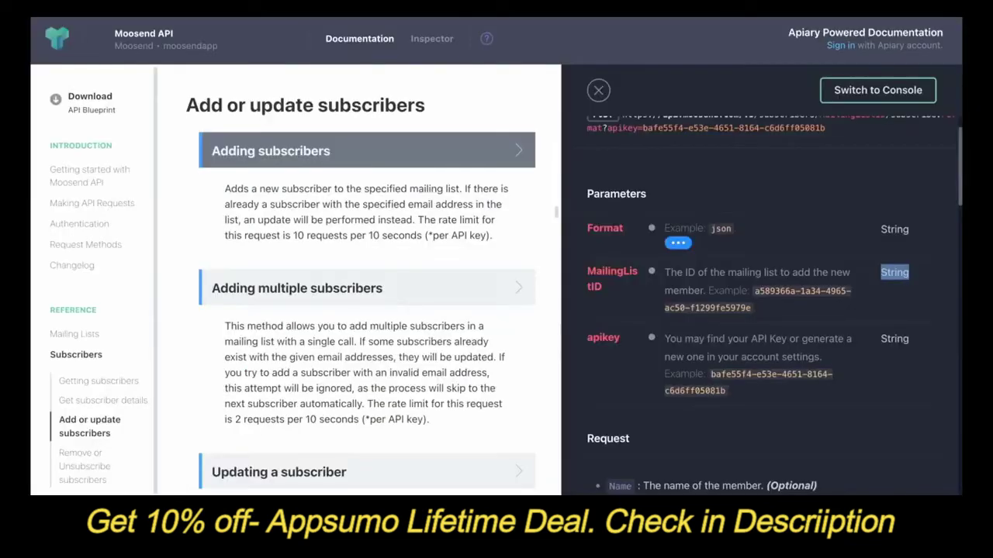
scroll(680, 374, "down", 5)
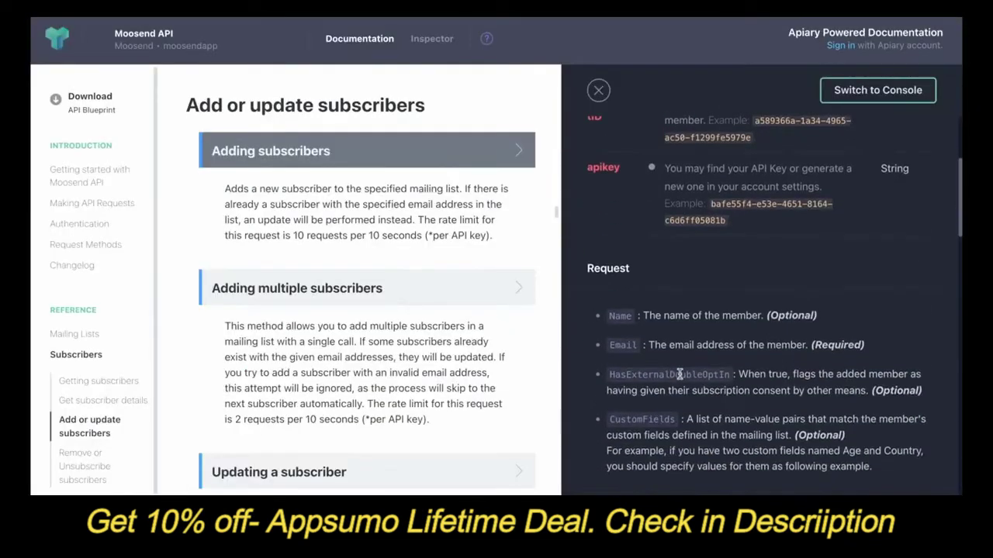
left_click_drag(634, 316, 609, 318)
key("ctrl+c")
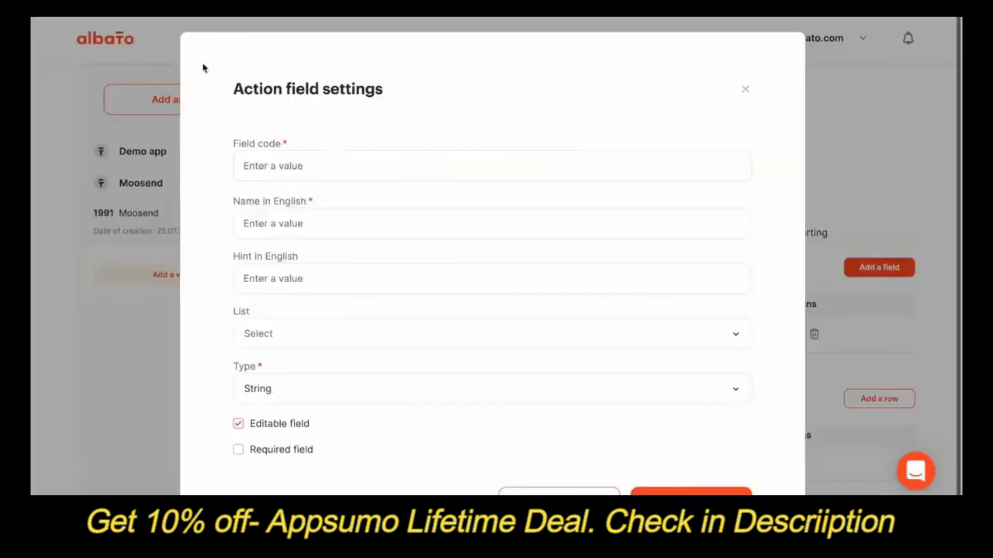
left_click(328, 167)
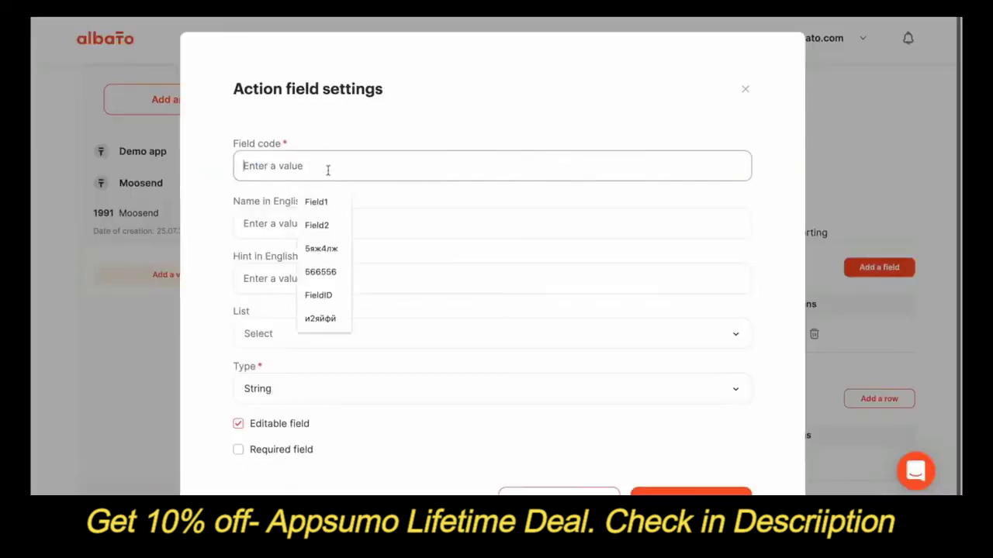
key("ctrl+v")
left_click(327, 223)
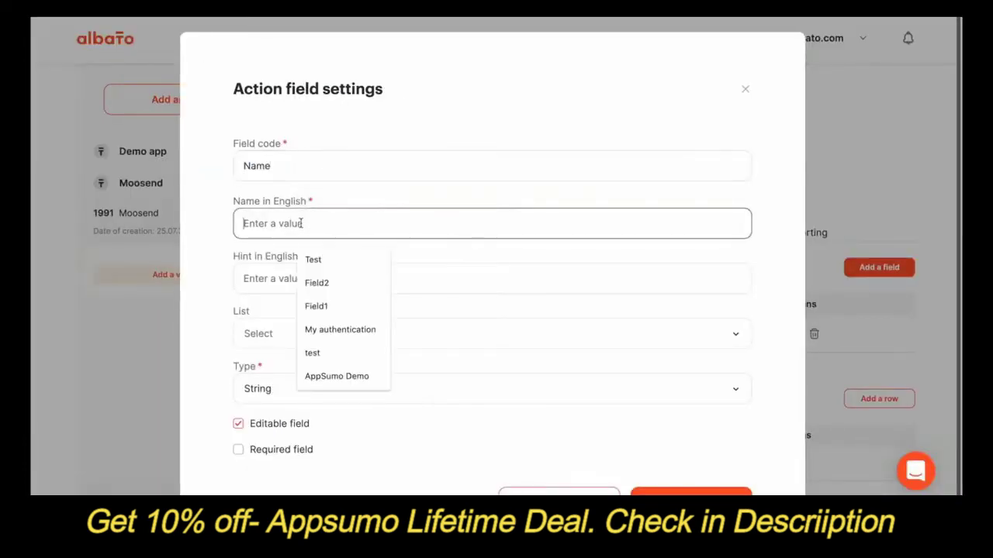
key("ctrl+v")
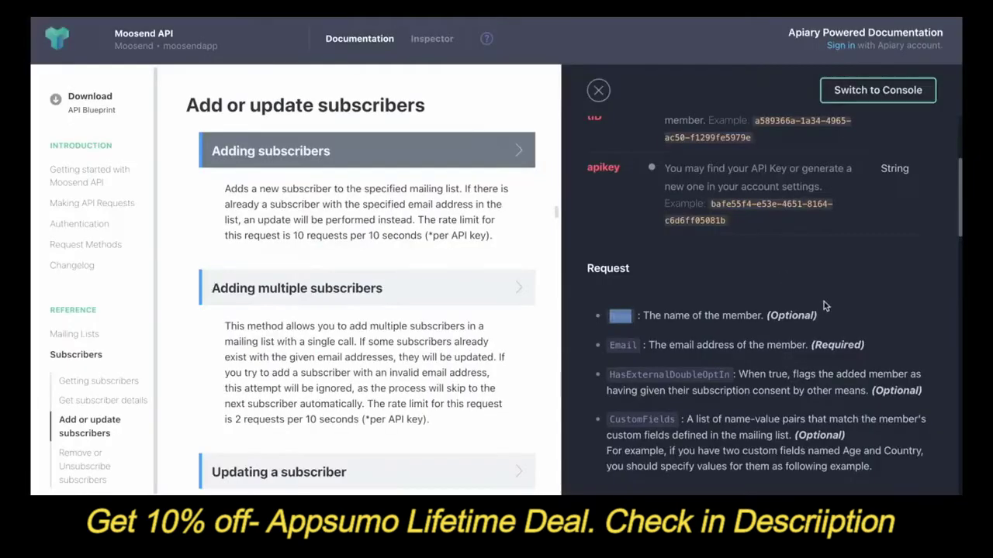
left_click_drag(819, 316, 767, 315)
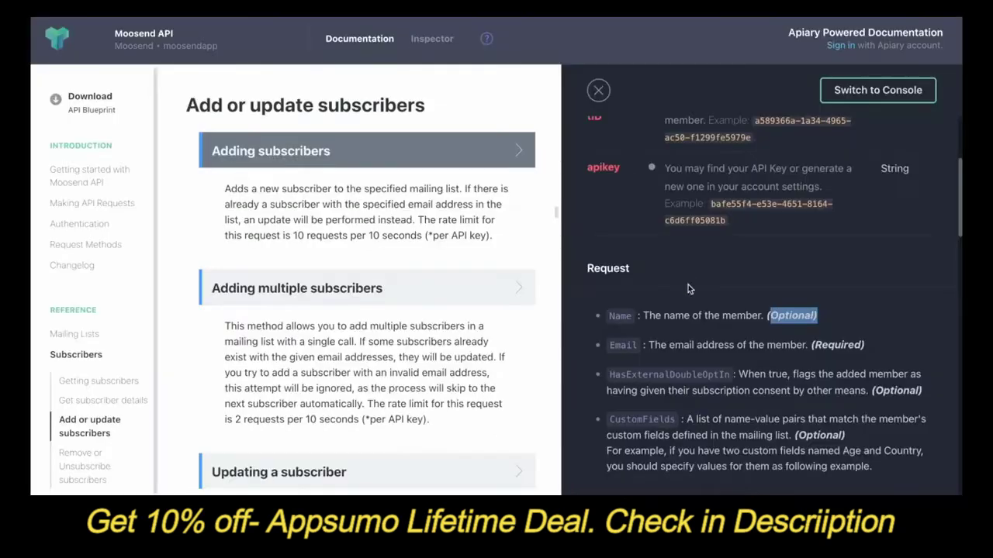
Start another action field with "Email" copied from the API docs as both its field code and English name.
left_click_drag(639, 256, 611, 255)
key("ctrl+c")
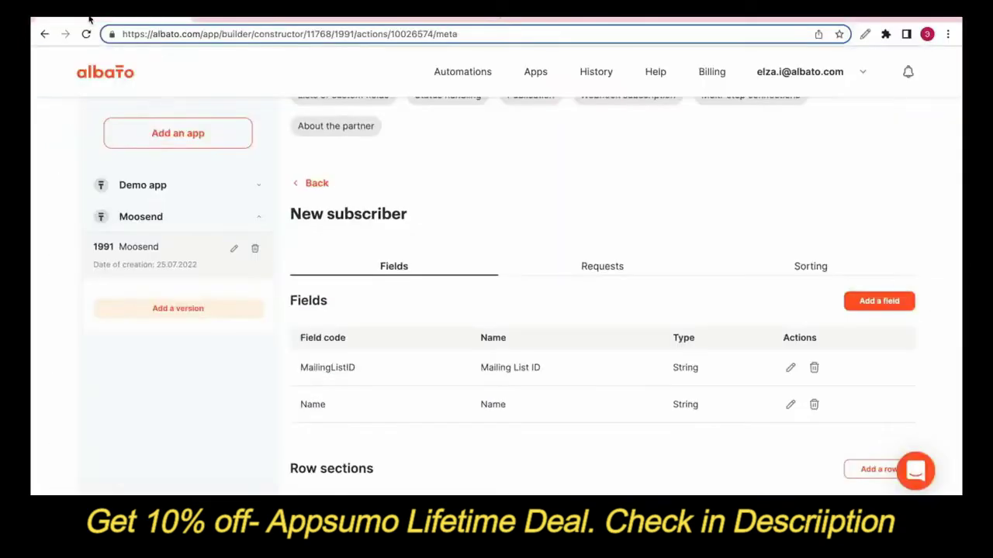
left_click(898, 267)
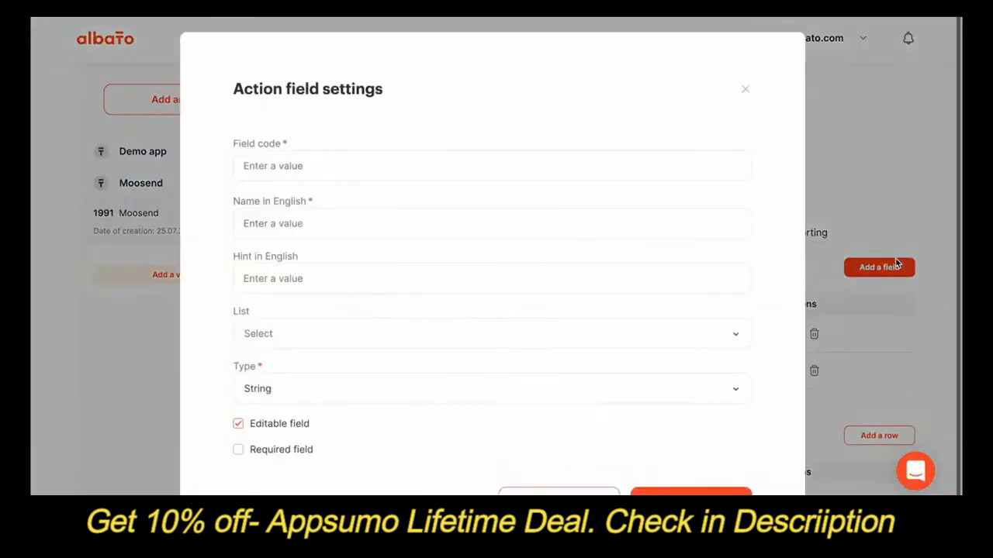
left_click(405, 164)
key("ctrl+v")
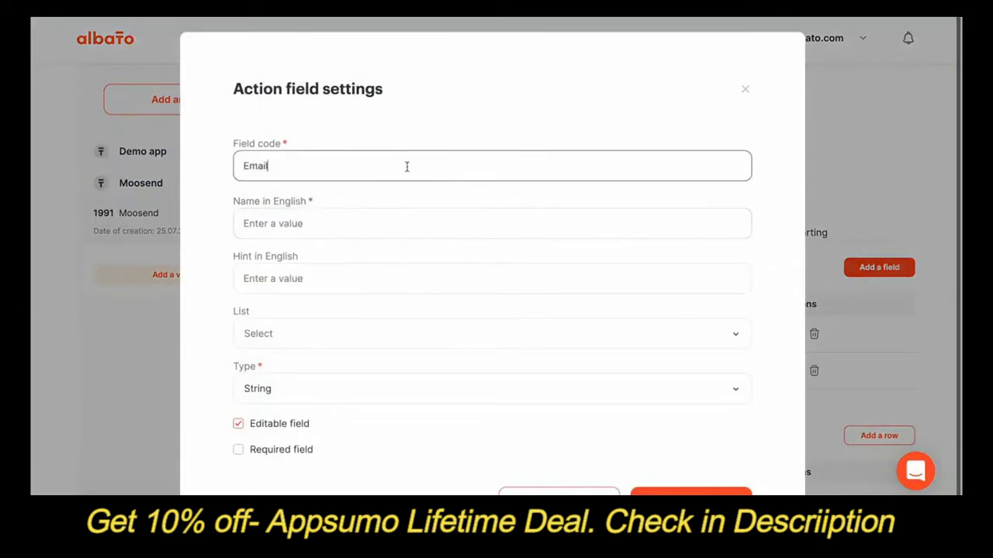
left_click(329, 218)
key("ctrl+v")
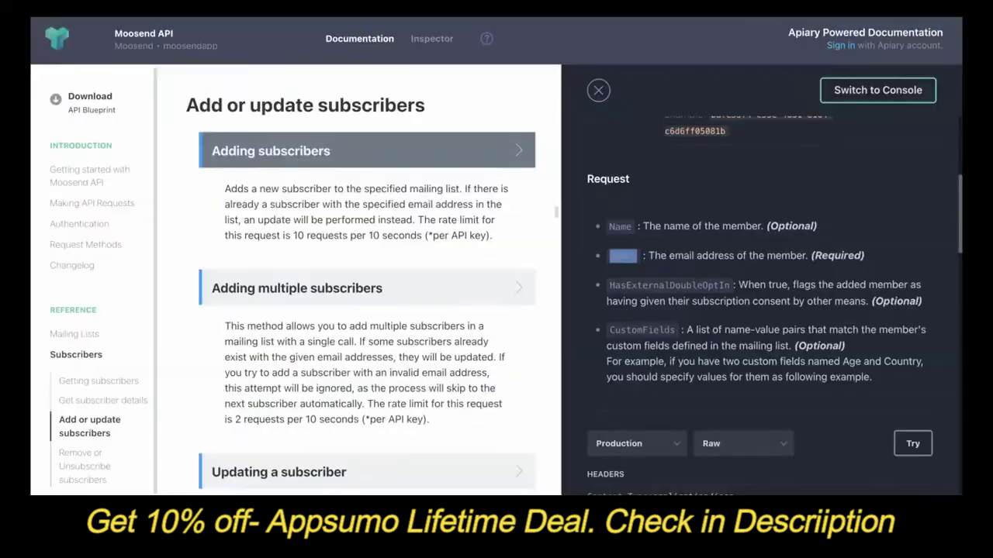
Check the Email requirement in the API docs, mark the Email field as required and save it.
left_click_drag(867, 256, 811, 256)
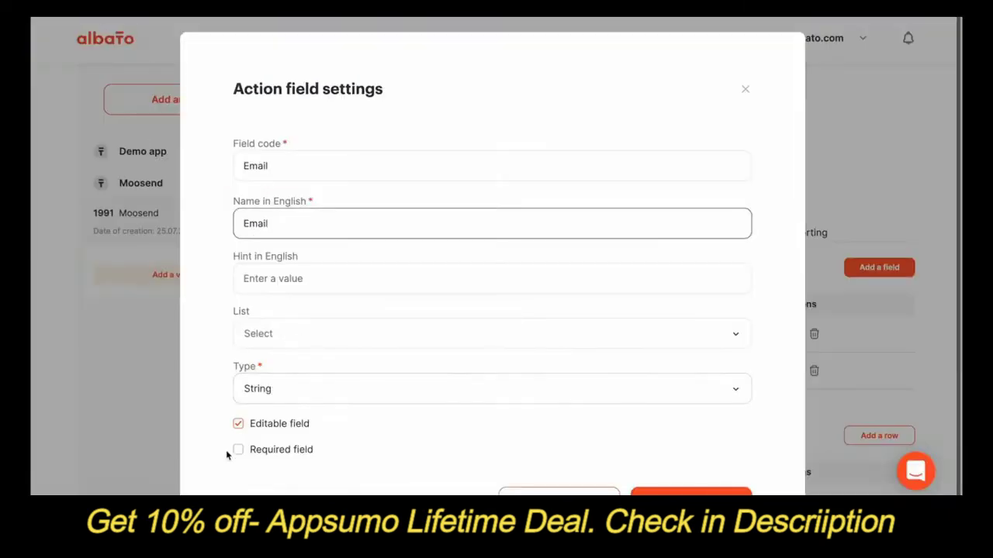
left_click(238, 450)
left_click(690, 492)
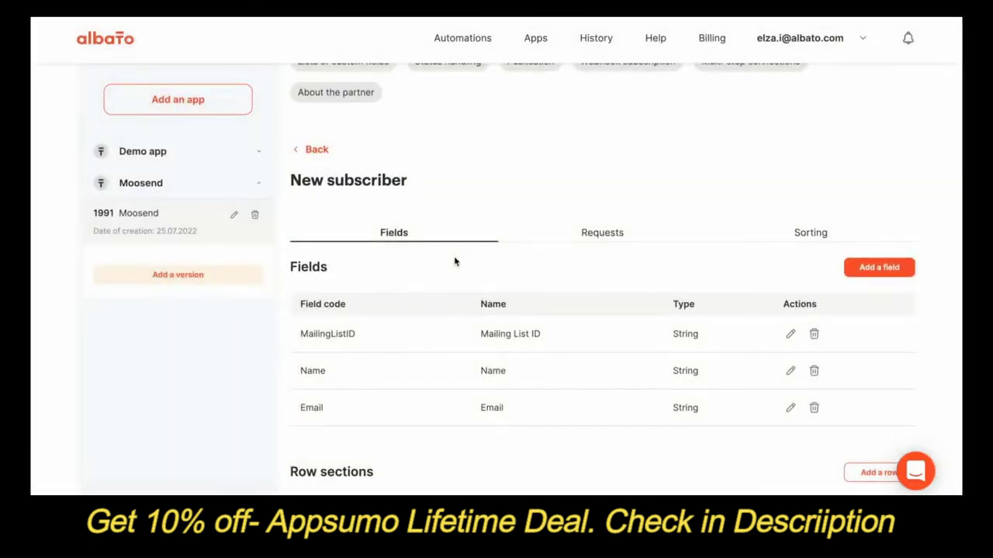
Start a new action field with code HasExternalDoubleOptIn copied from the API docs and the English name "Subscription consent".
left_click(895, 272)
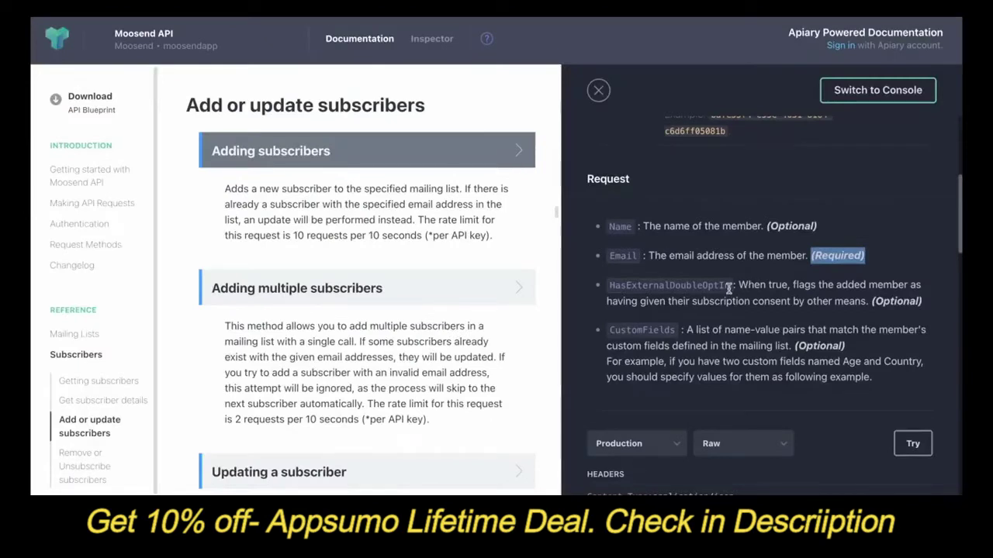
left_click_drag(728, 288, 610, 285)
key("ctrl+c")
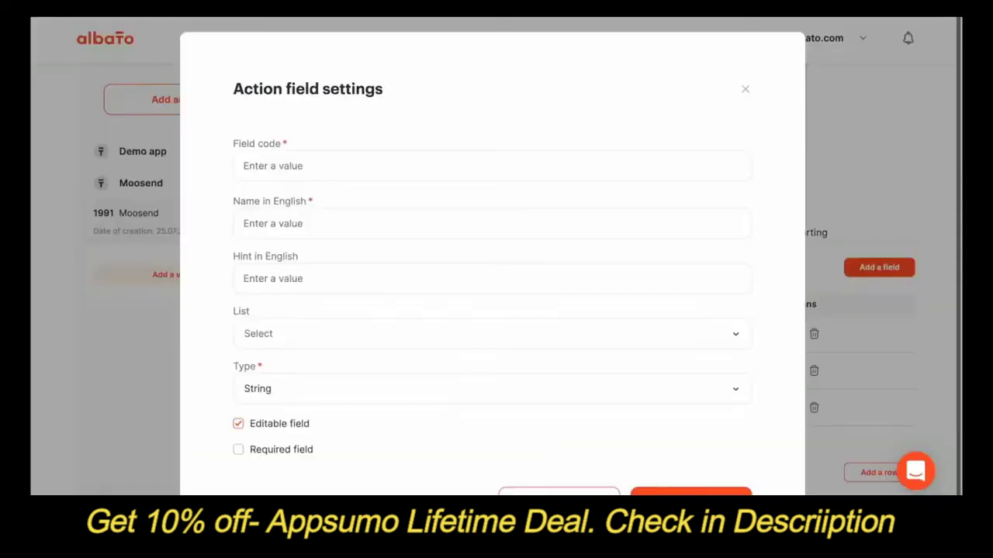
left_click(328, 170)
key("ctrl+v")
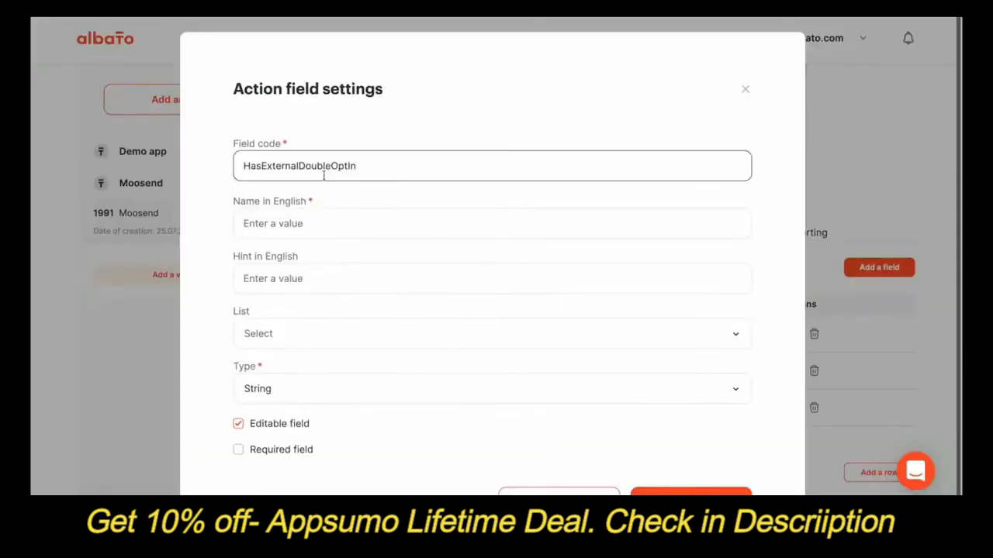
left_click(308, 221)
type("Su")
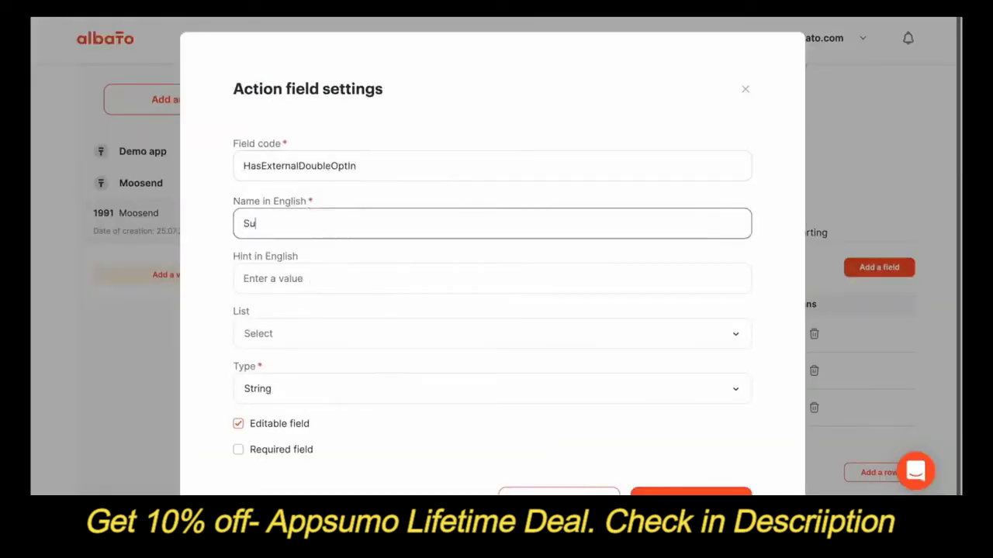
type("bscription con")
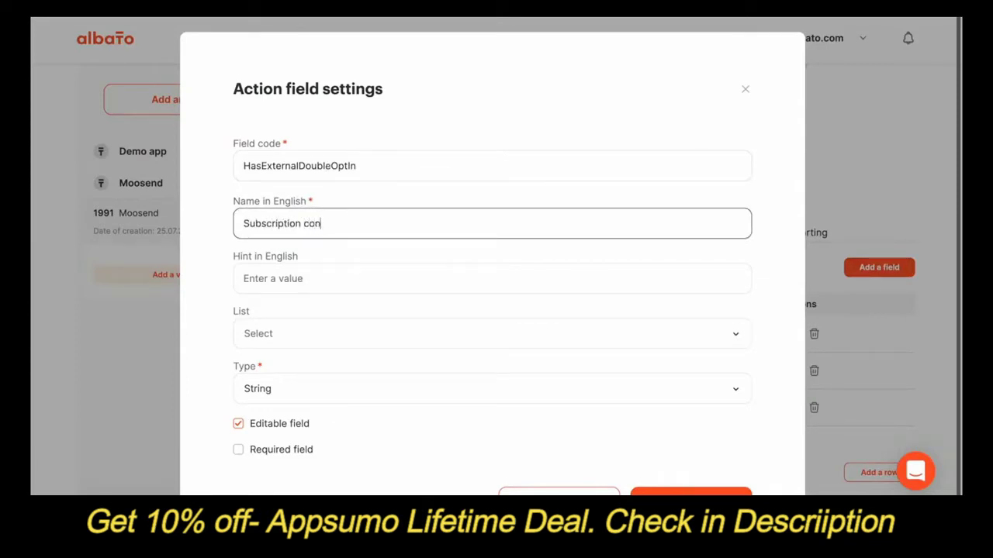
type("s")
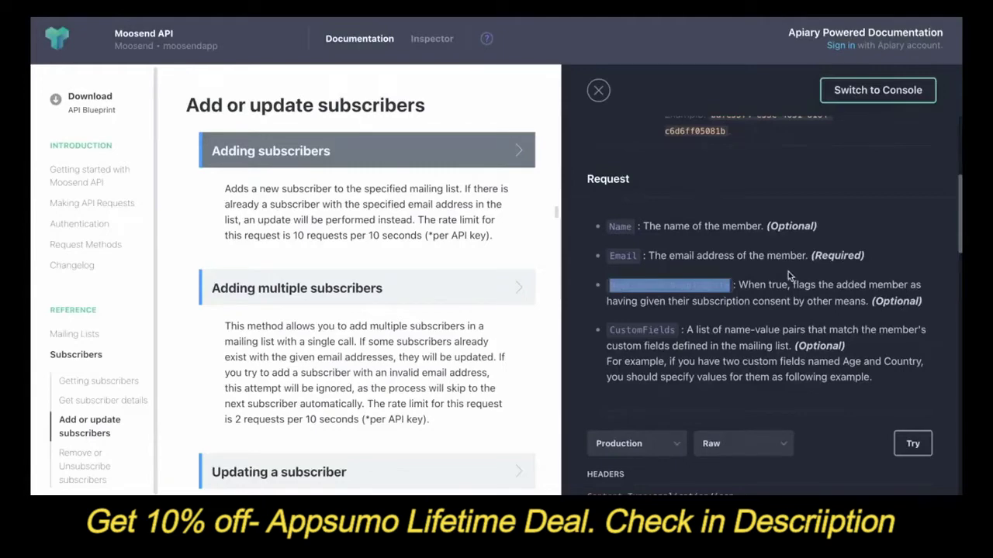
Check the HasExternalDoubleOptIn value in the docs' example request body, set the Subscription consent field's type to Boolean and save it.
scroll(805, 349, "down", 2)
scroll(792, 372, "down", 1)
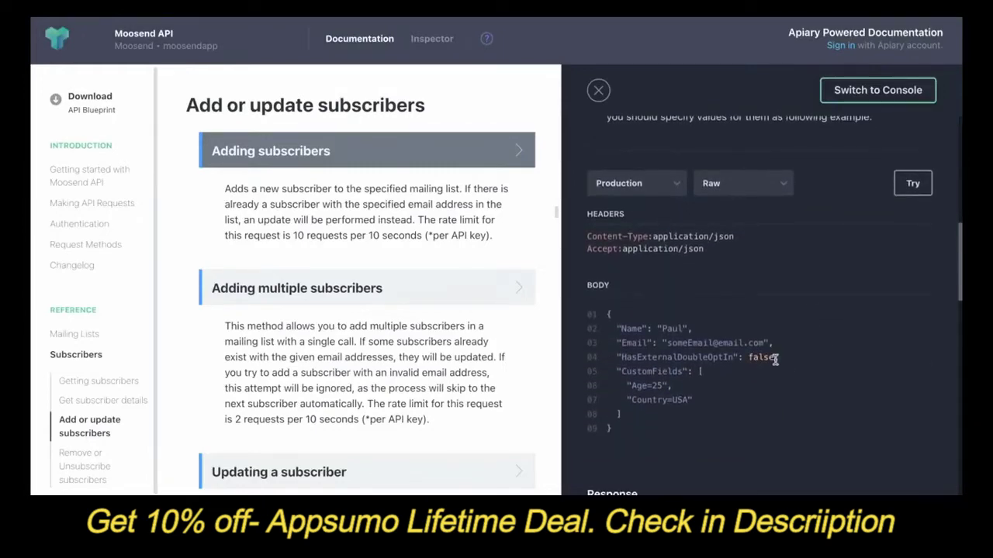
left_click_drag(774, 359, 749, 358)
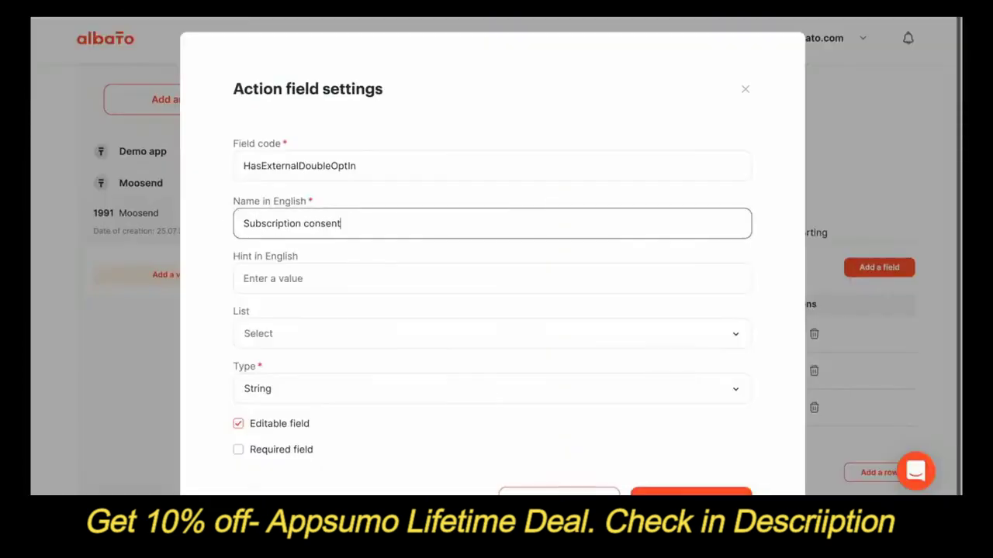
left_click(284, 392)
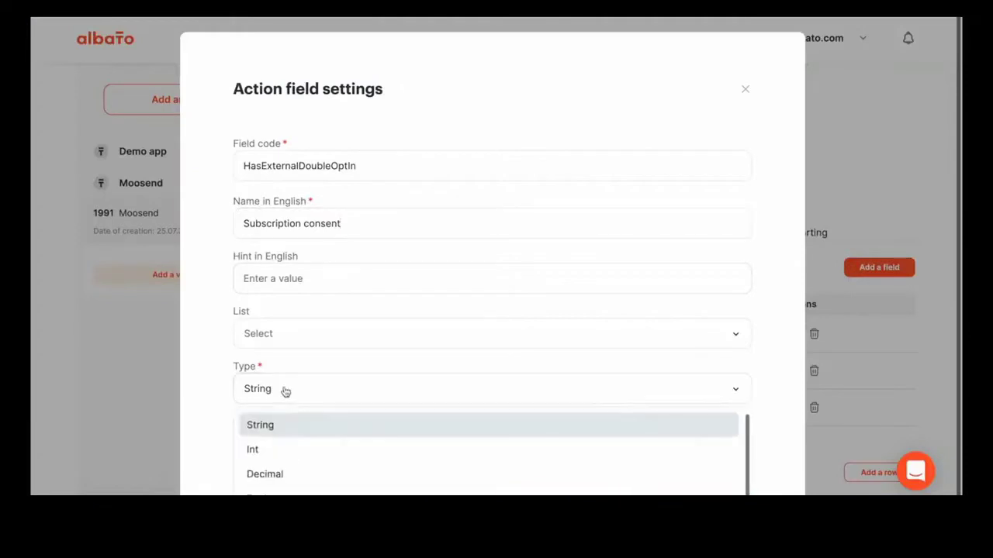
scroll(279, 473, "down", 2)
left_click(267, 453)
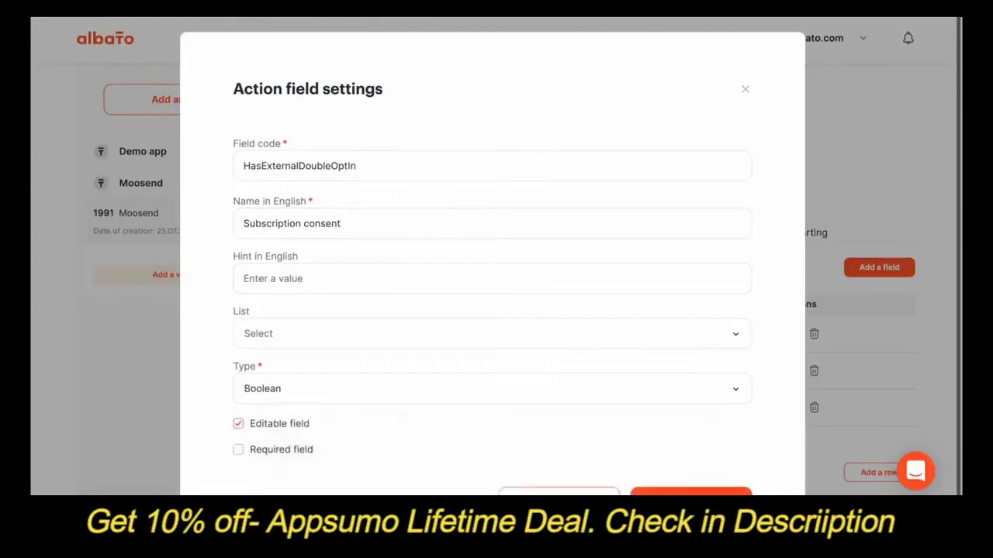
left_click(690, 500)
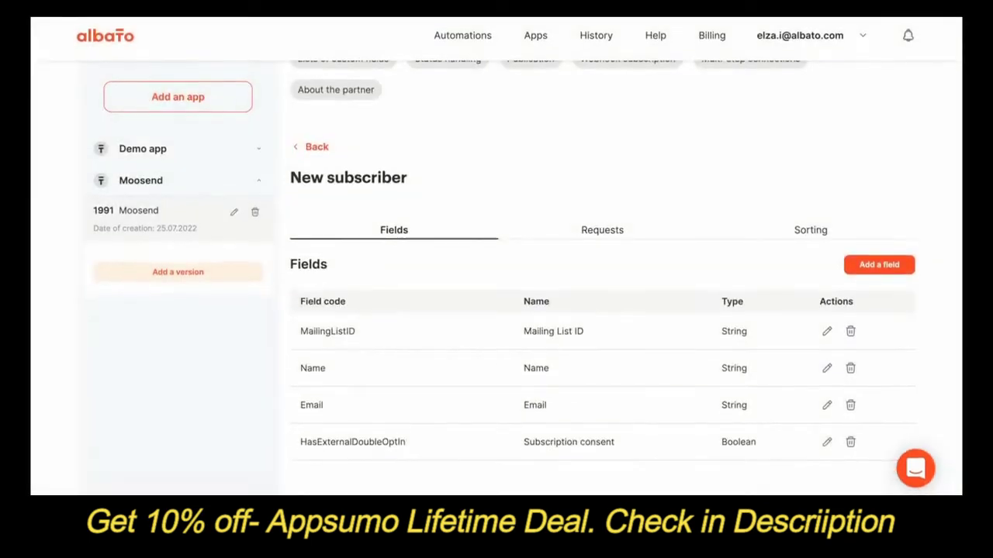
scroll(681, 391, "down", 3)
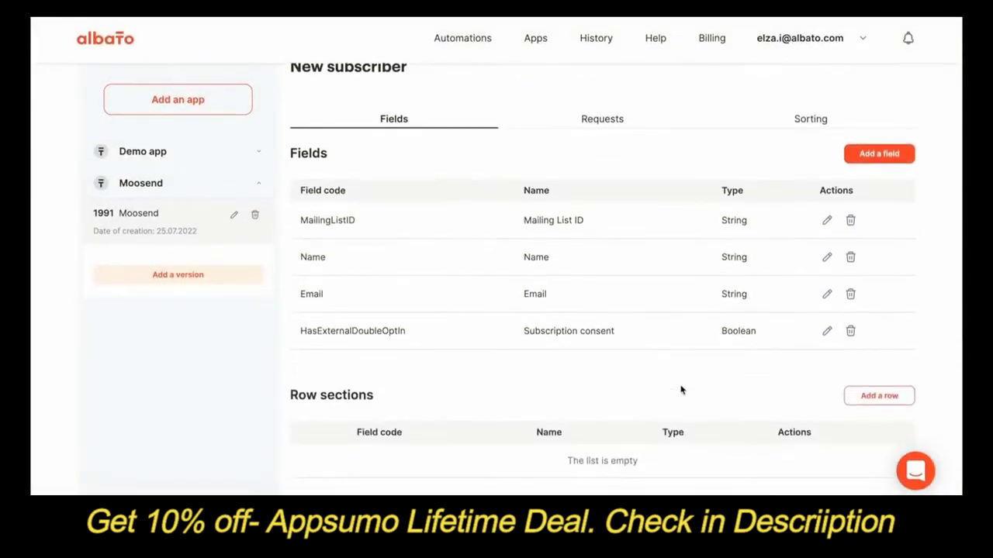
scroll(681, 390, "up", 2)
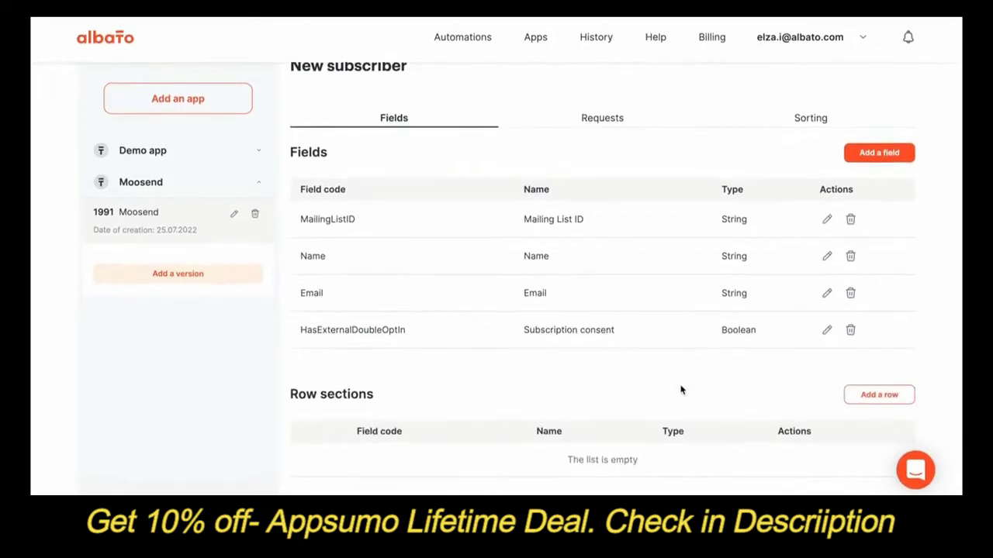
scroll(681, 390, "up", 4)
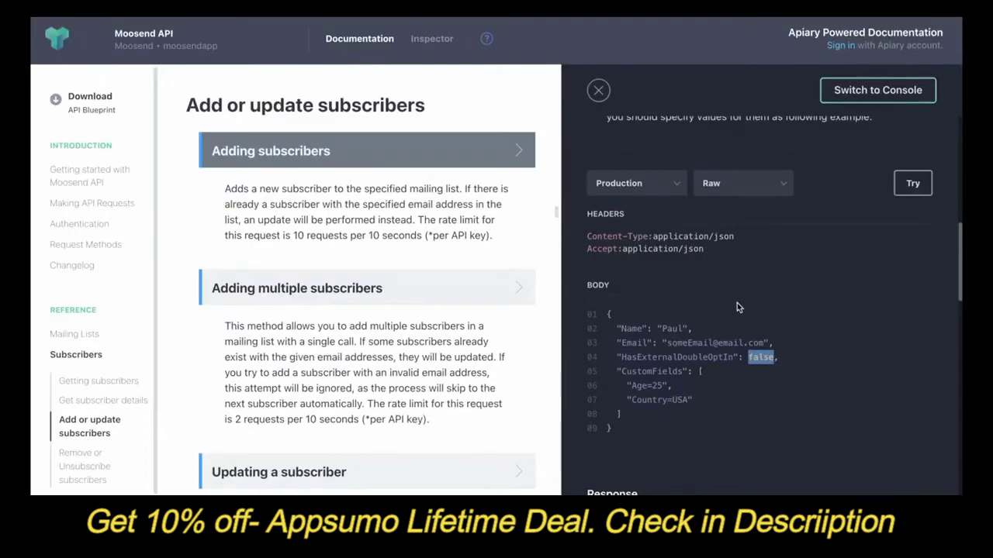
Check the MailingListID parameter's description in the API docs and open the app's Lists section in Albato.
scroll(737, 308, "up", 10)
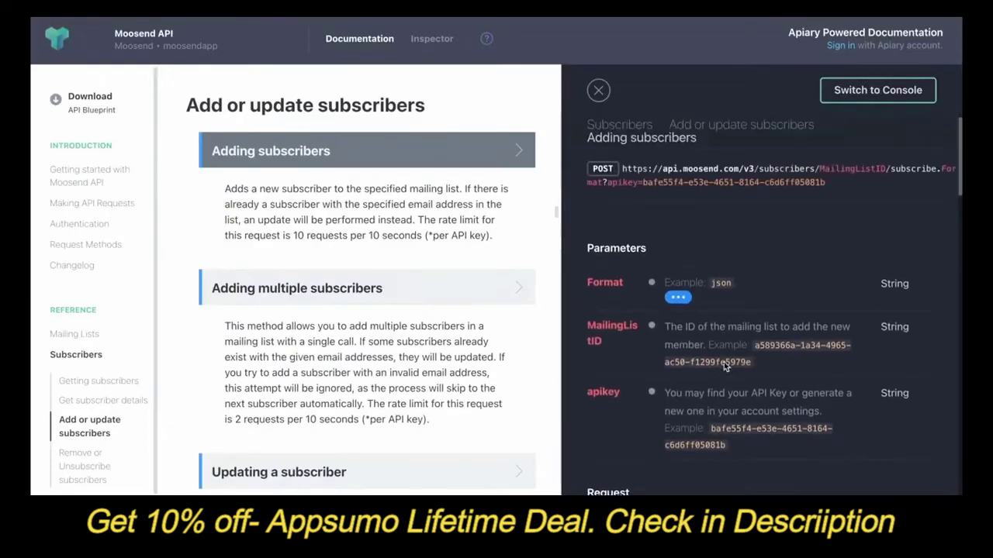
left_click_drag(666, 331, 701, 344)
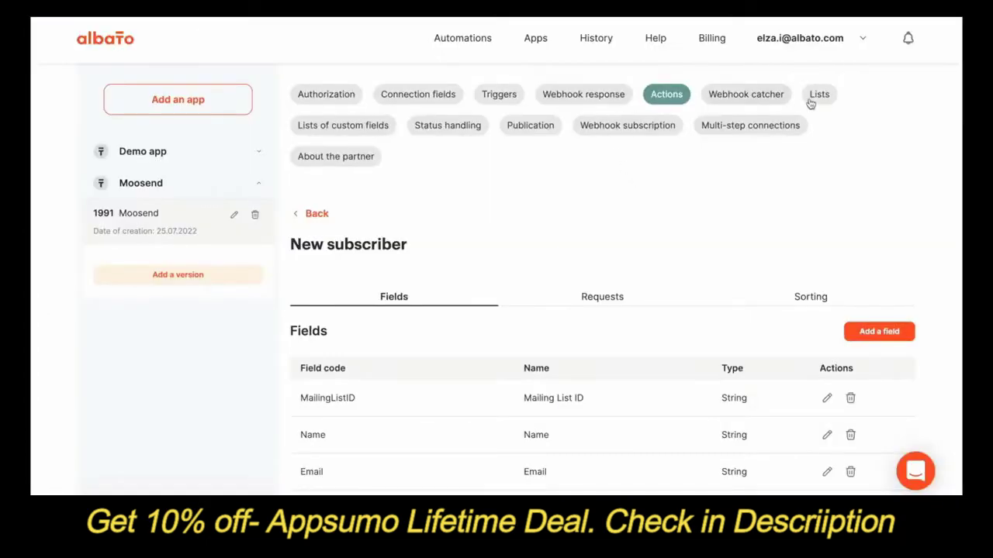
left_click(822, 98)
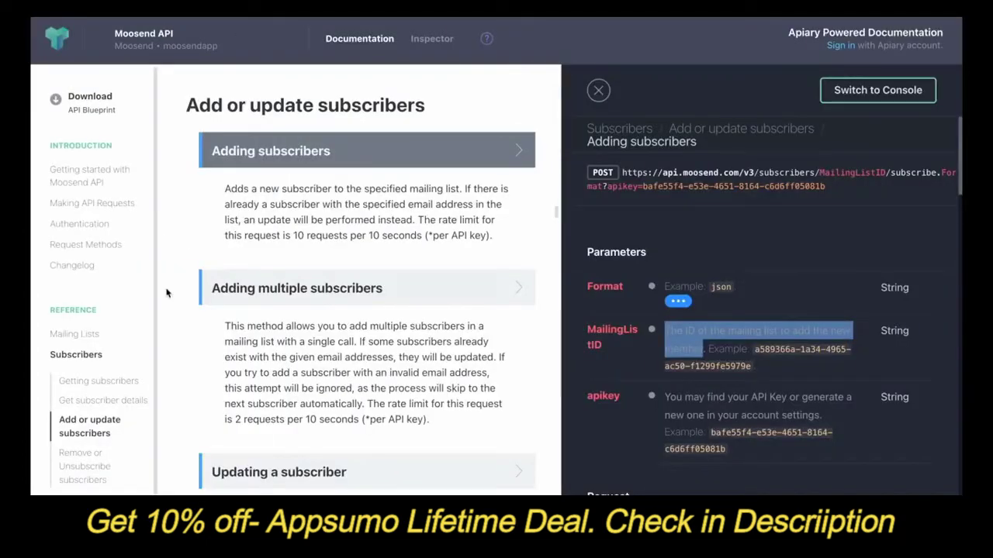
Create and save a list of type Dynamic named "Mailing Lists", copying the name from the API docs.
left_click(75, 334)
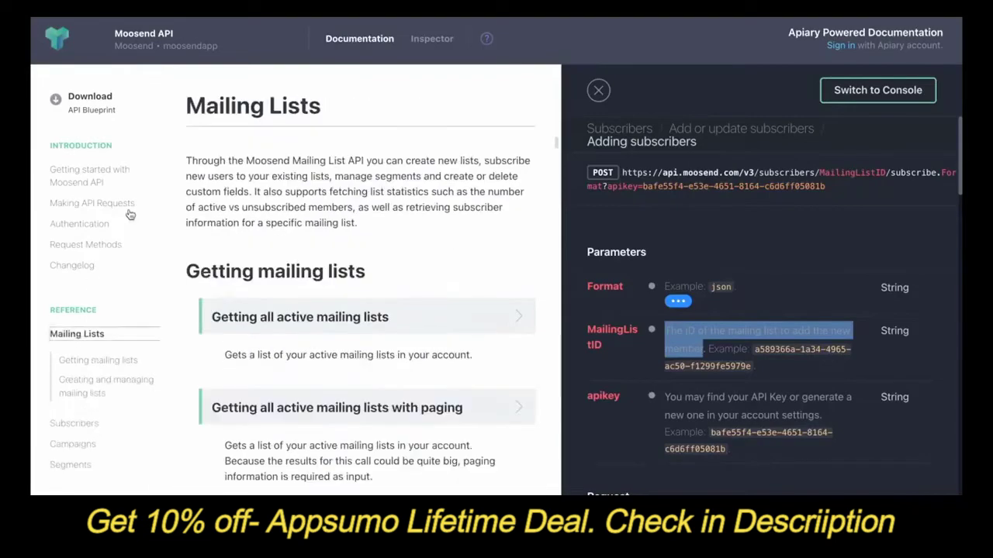
left_click_drag(335, 115, 187, 101)
key("ctrl+c")
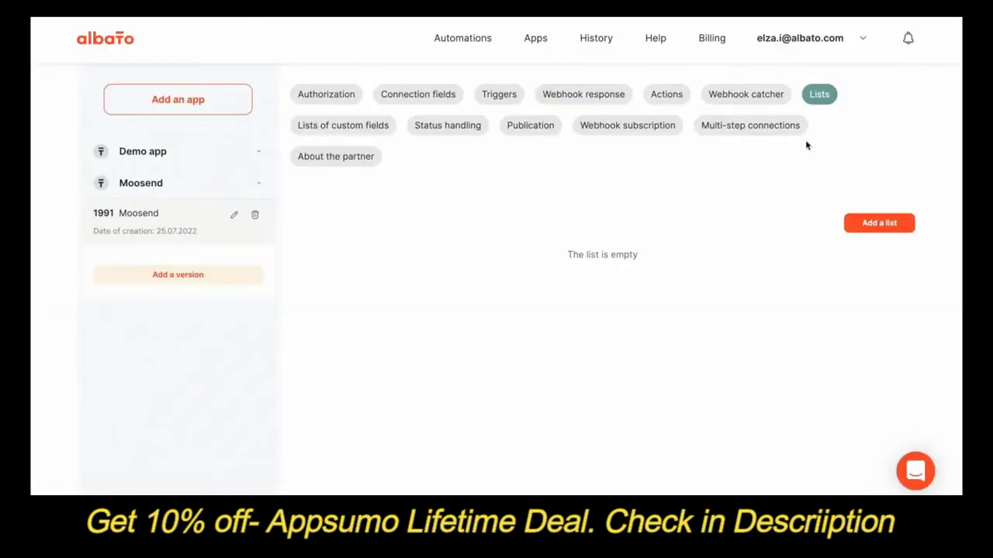
left_click(866, 225)
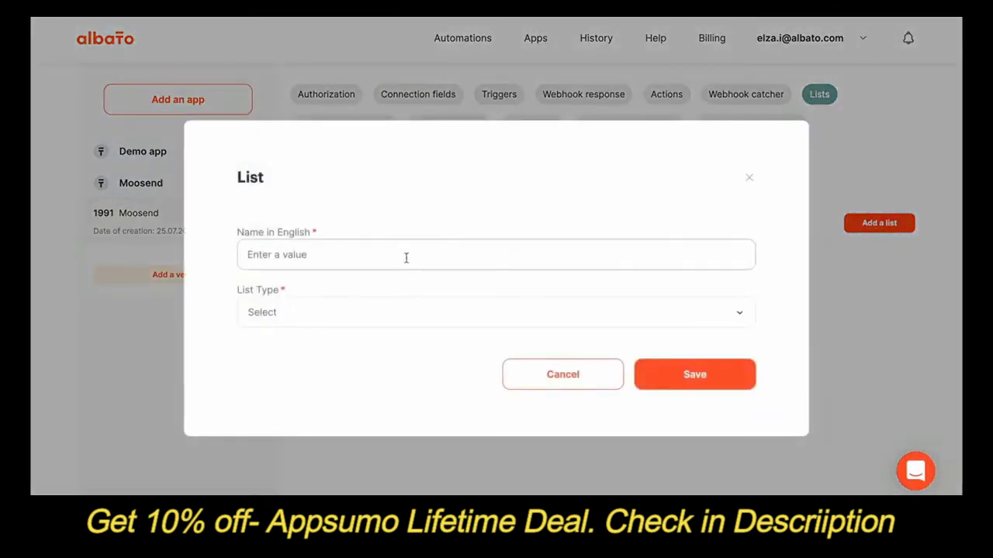
left_click(408, 254)
key("ctrl+v")
left_click(291, 312)
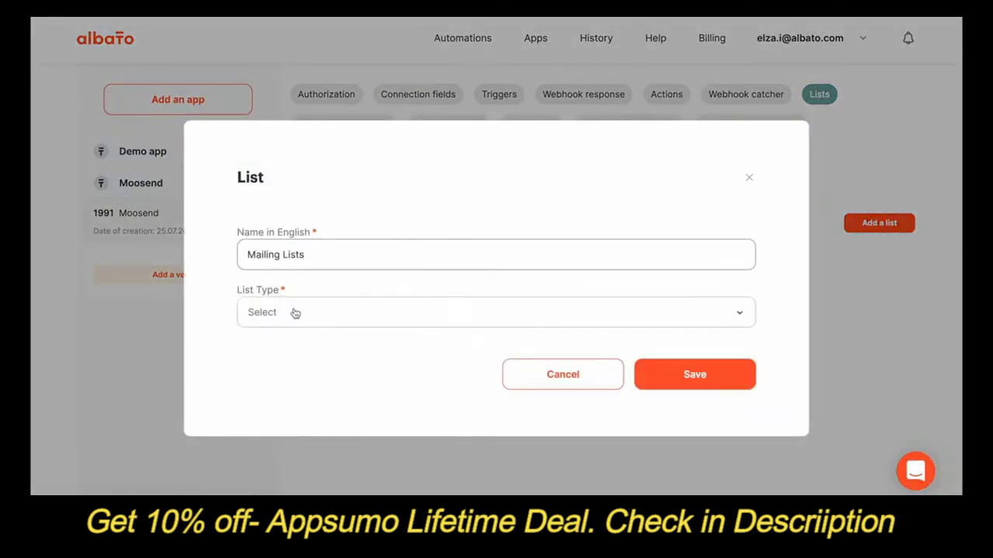
left_click(289, 411)
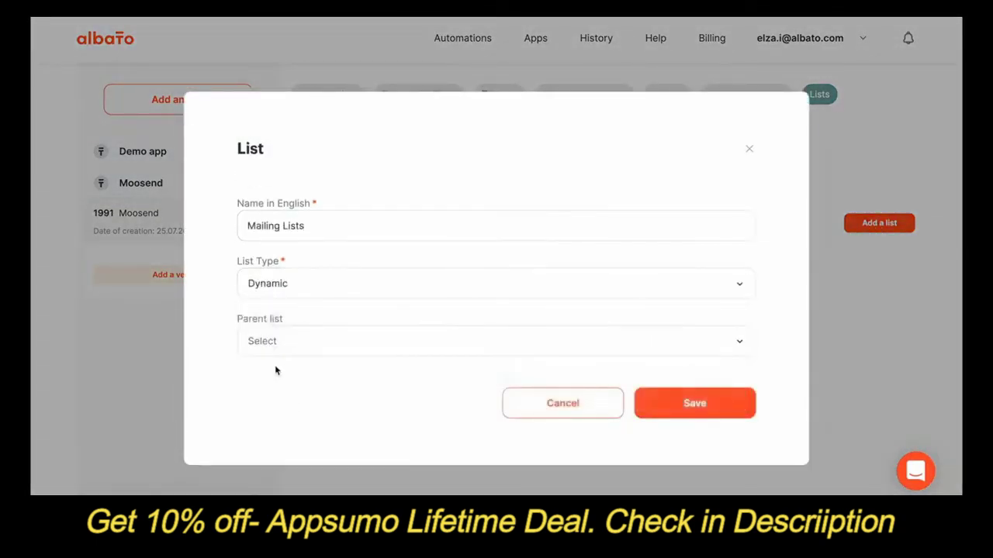
left_click(685, 398)
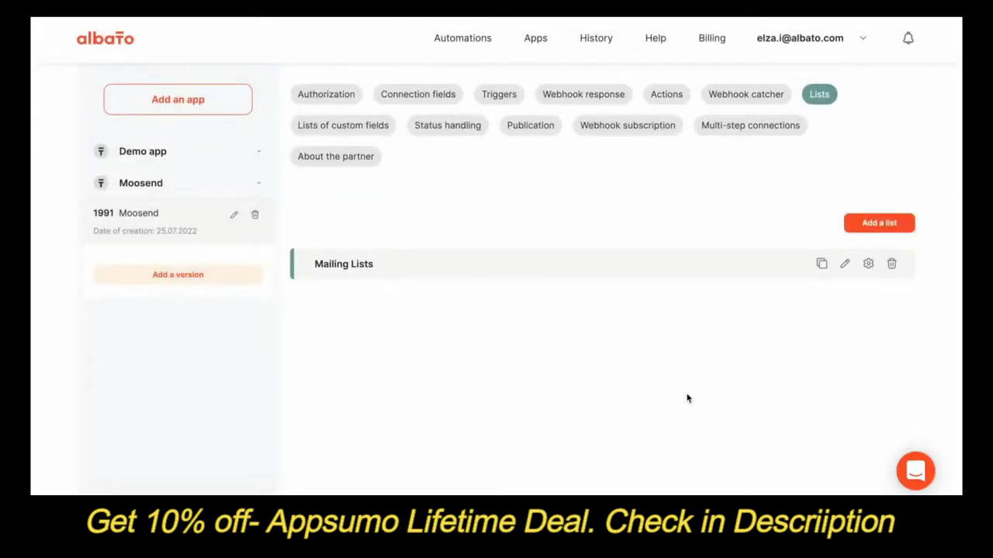
Add a request to the Mailing Lists list and fill its URL with the docs' "Getting all active mailing lists" address, including the sample API key.
left_click(867, 264)
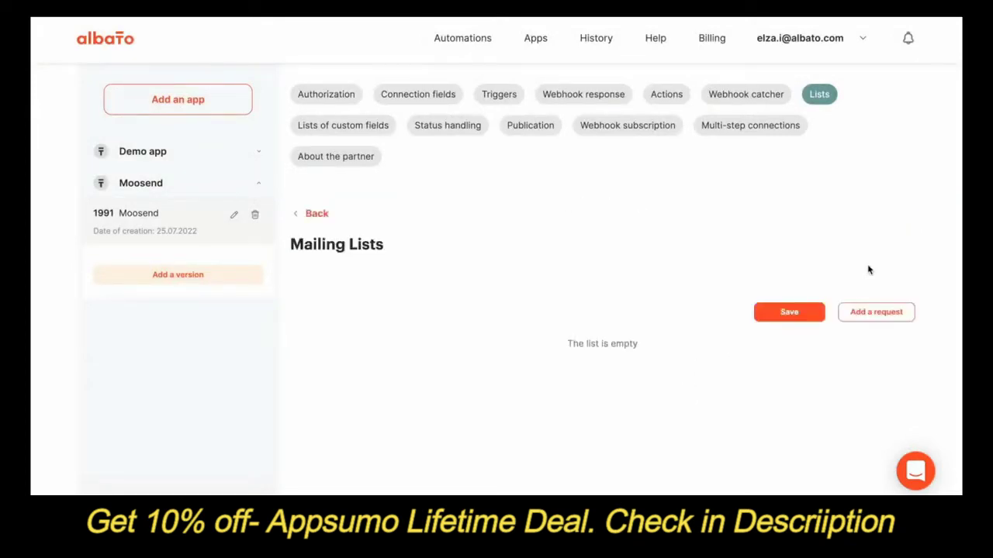
left_click(871, 320)
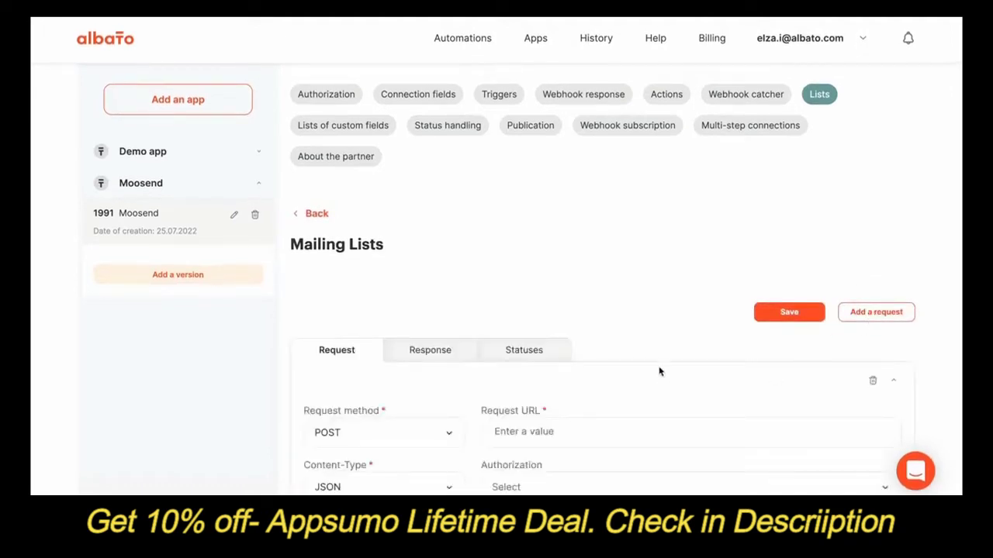
scroll(667, 231, "down", 2)
scroll(667, 231, "down", 1)
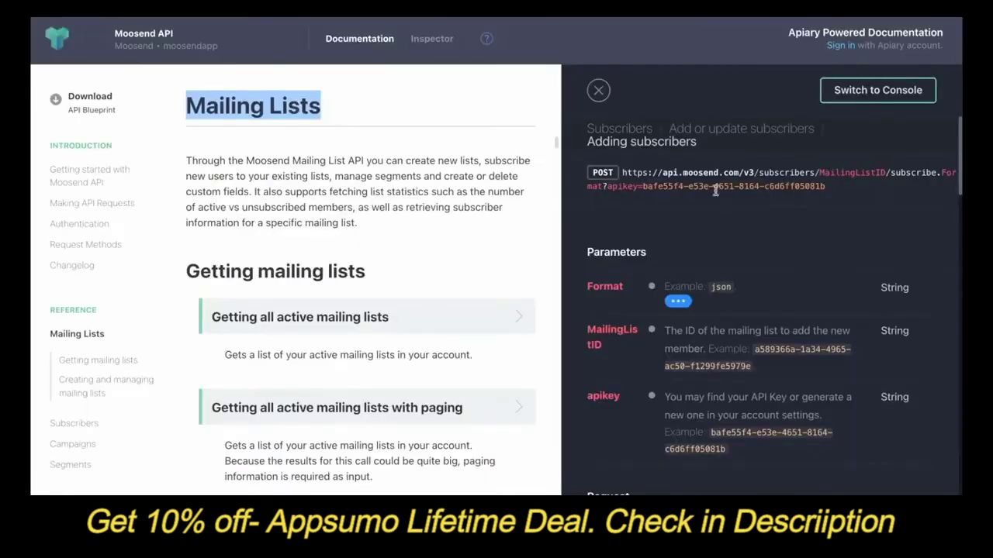
left_click(326, 317)
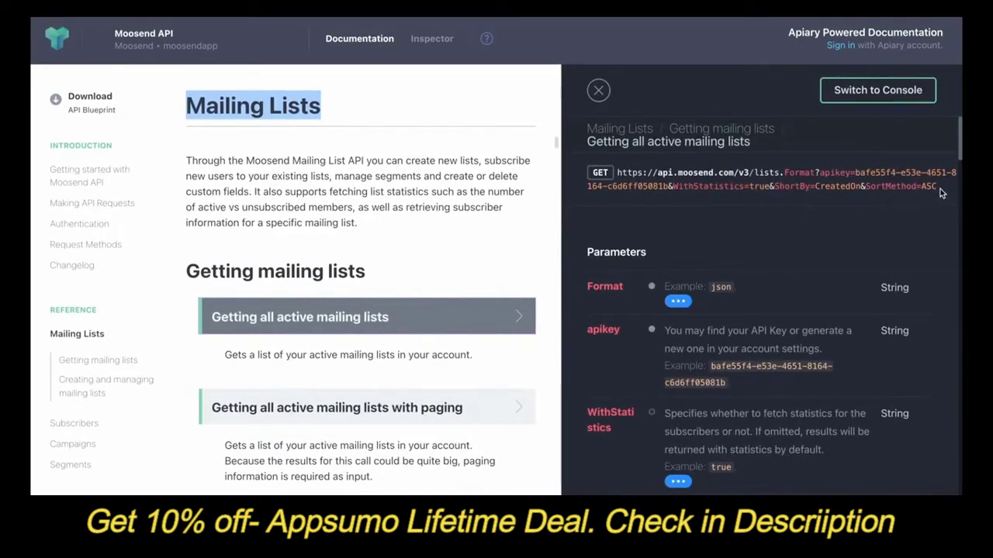
left_click_drag(940, 189, 658, 162)
key("ctrl+c")
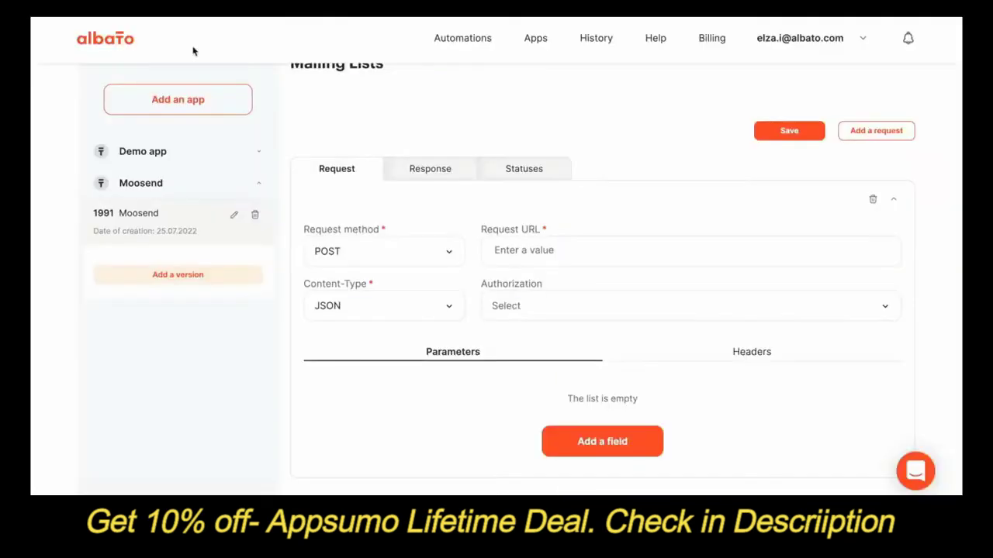
left_click(578, 250)
key("ctrl+v")
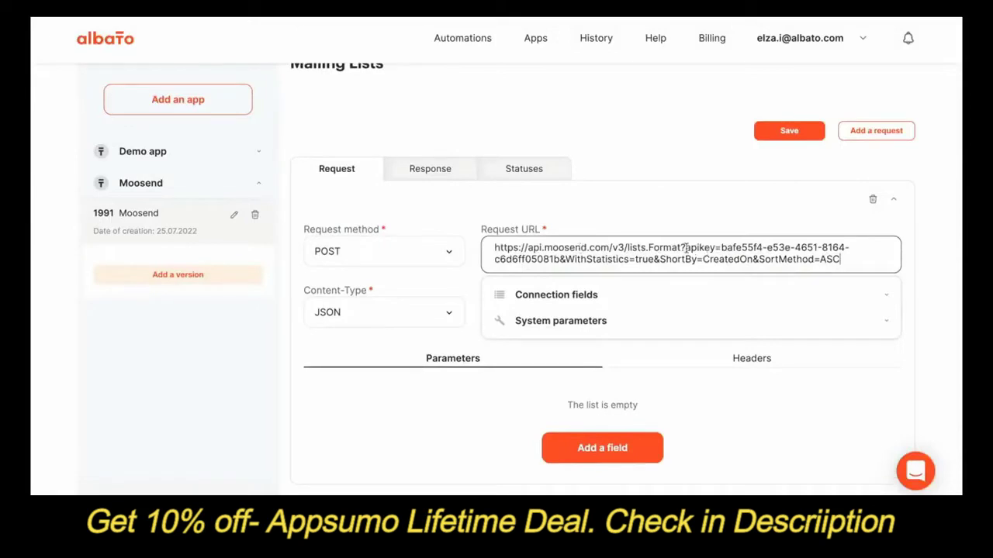
left_click_drag(681, 246, 647, 247)
type("json")
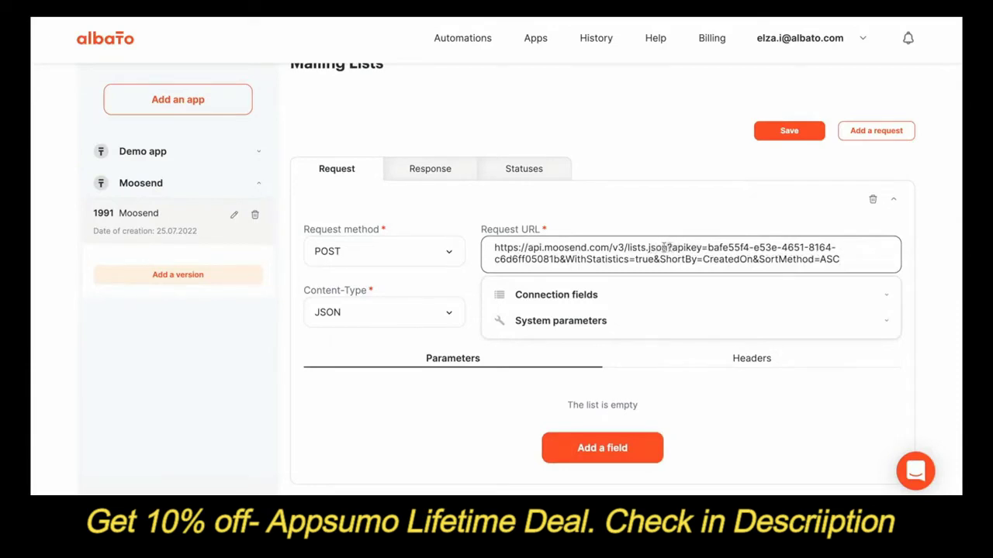
left_click_drag(665, 248, 567, 260)
key("BackSpace")
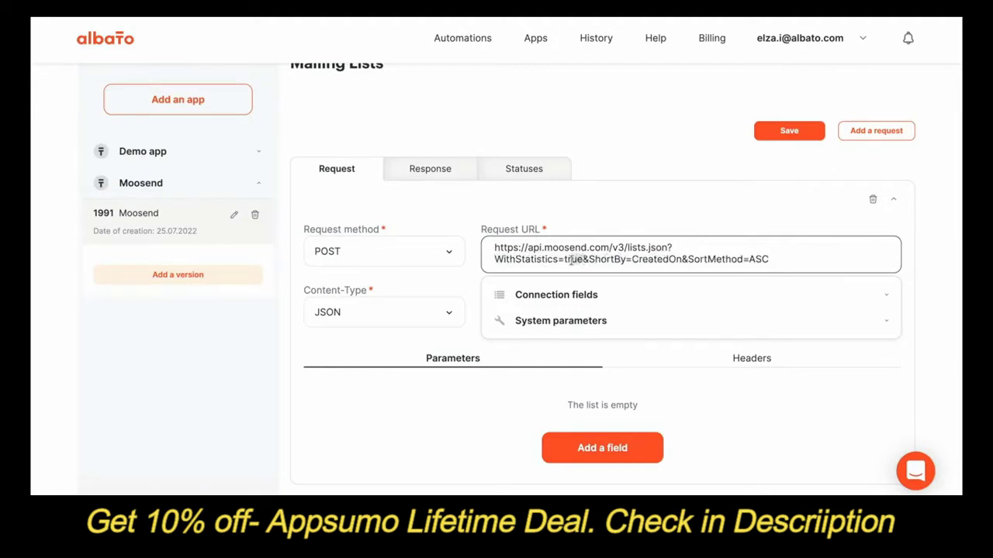
key("BackSpace")
type("false")
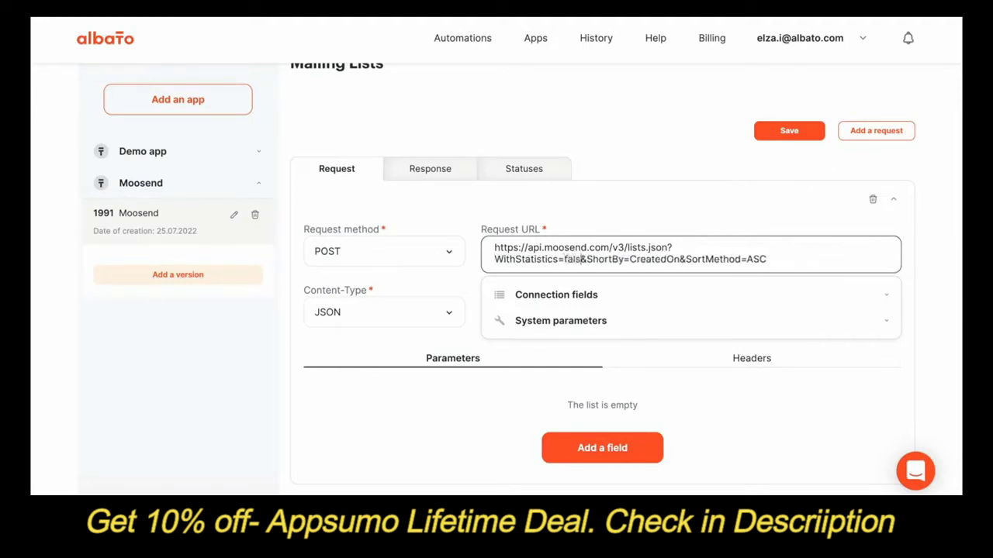
left_click_drag(794, 262, 588, 261)
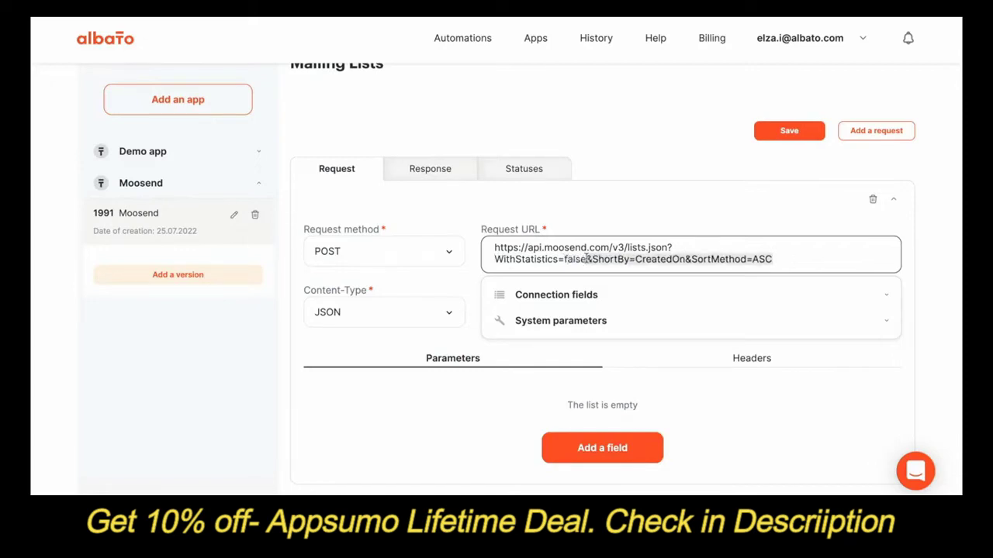
key("BackSpace")
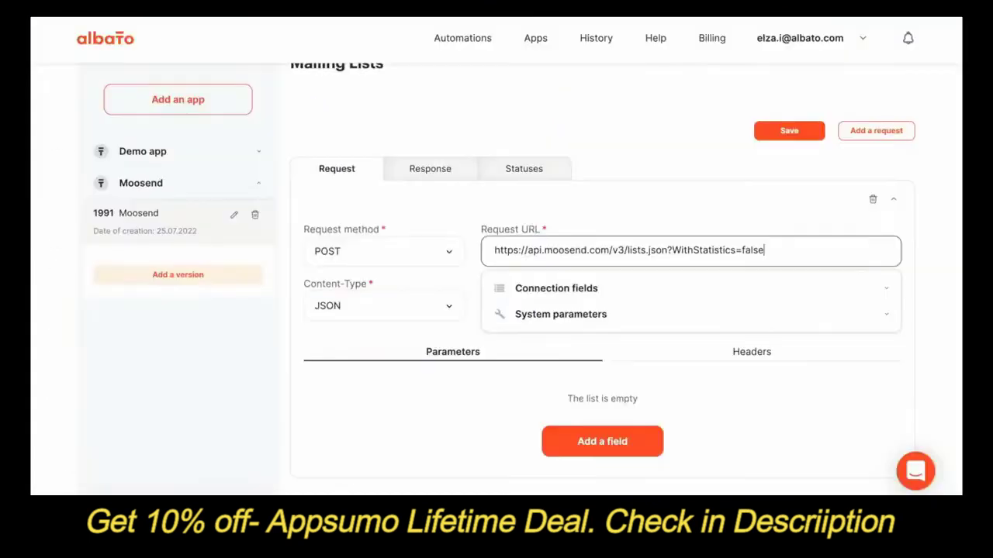
Set the request method to GET, check the Format example in the docs, and choose Moosend auth as authorization.
left_click(409, 253)
left_click(378, 287)
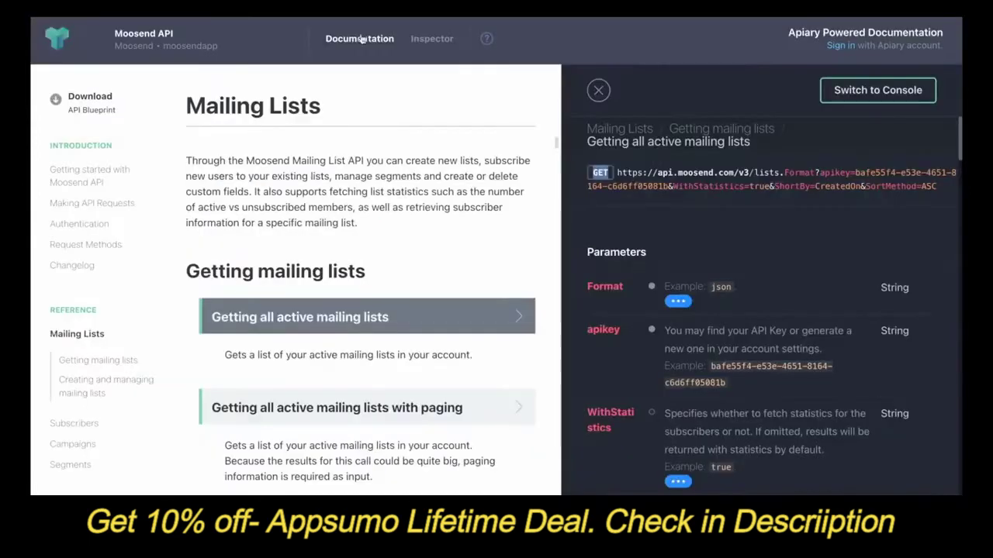
left_click_drag(731, 287, 696, 287)
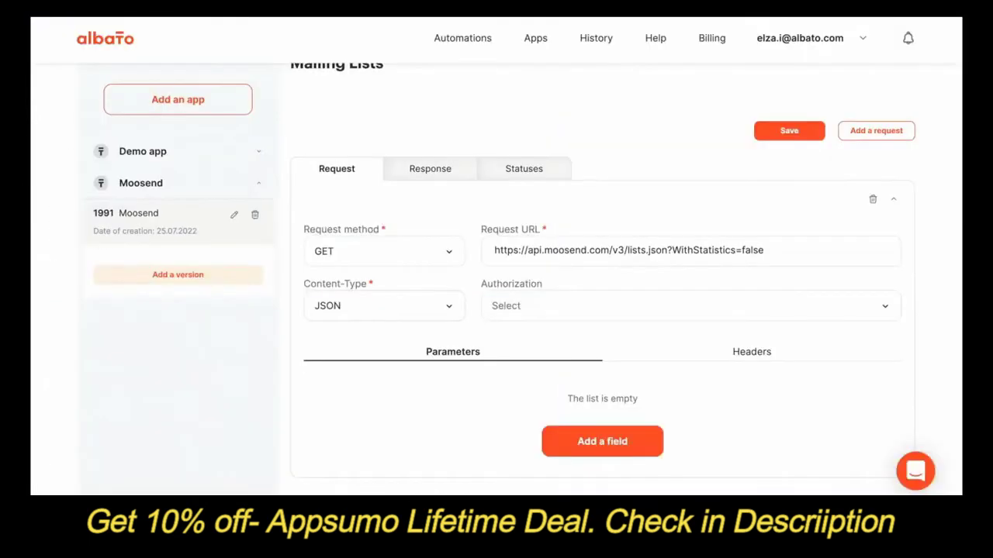
left_click(535, 307)
left_click(536, 379)
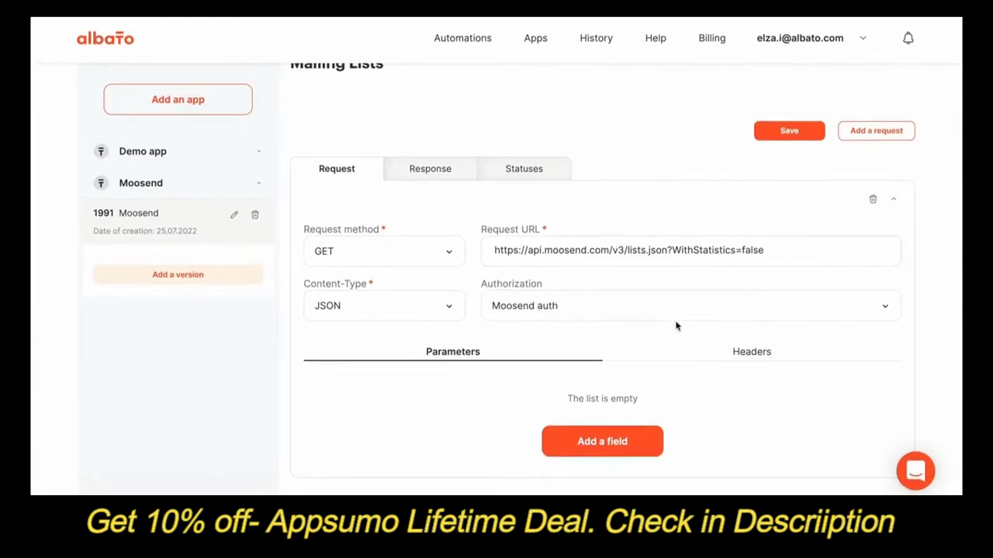
Enable data array return for the list's response and enter Context as the array path, copied from the docs' example response body.
scroll(675, 326, "up", 1)
left_click(428, 183)
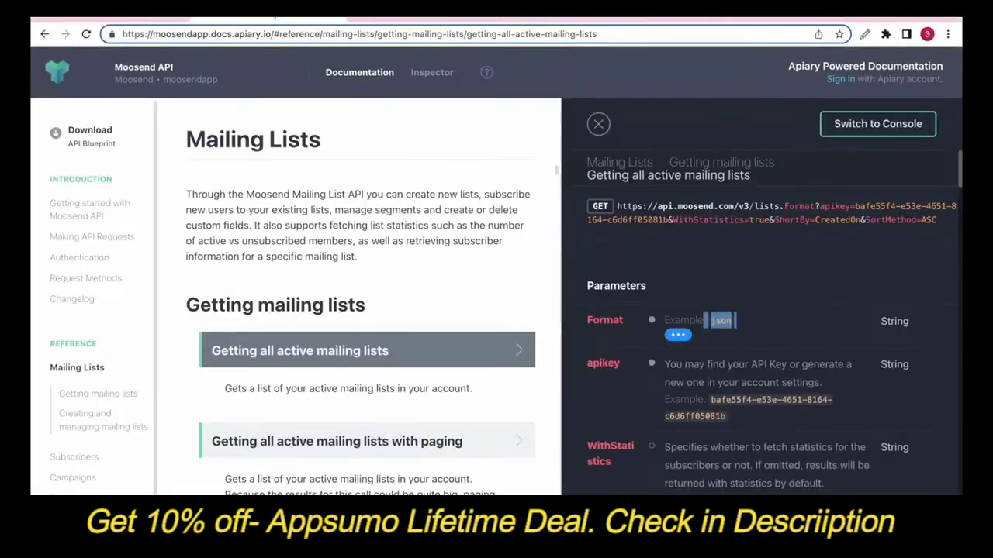
scroll(684, 317, "down", 15)
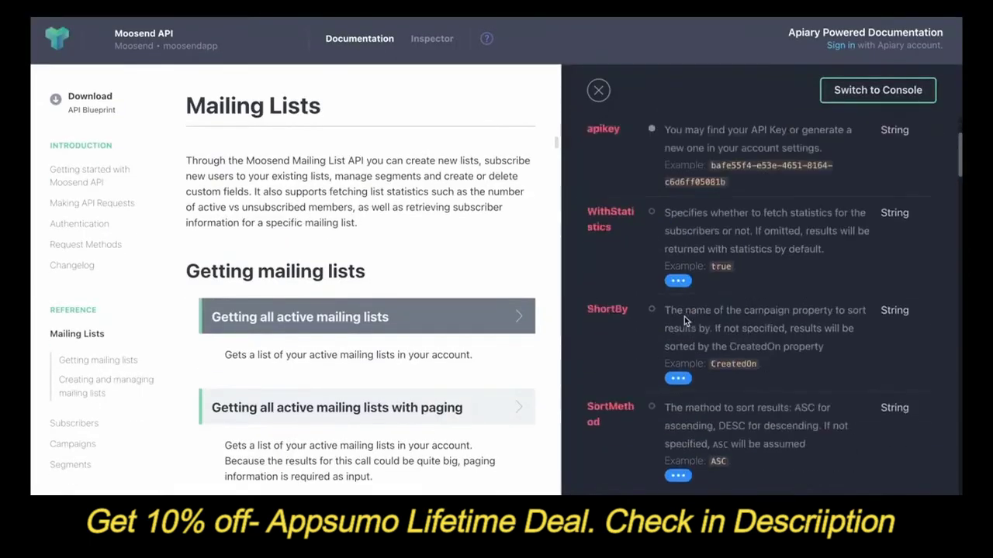
scroll(684, 316, "down", 15)
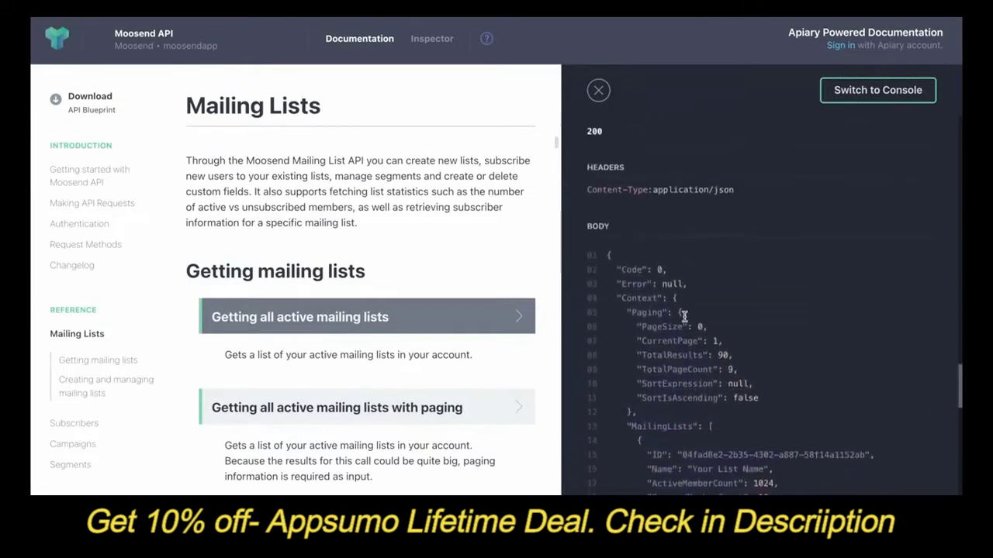
scroll(684, 316, "down", 2)
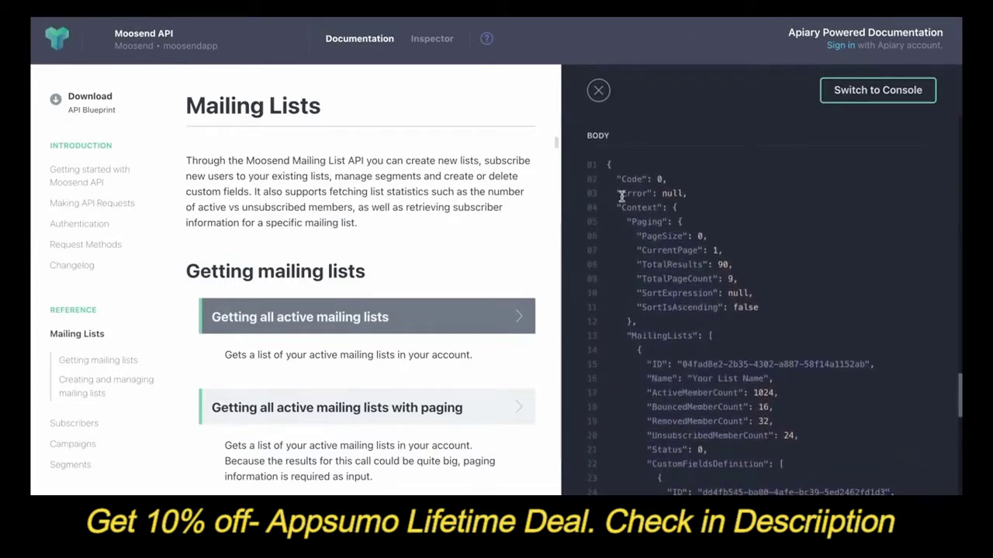
left_click_drag(618, 178, 729, 464)
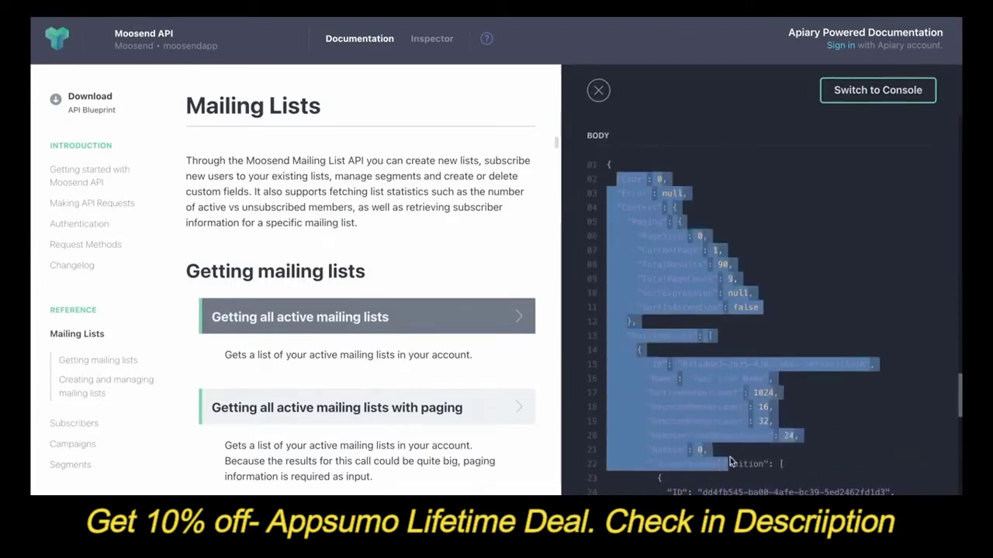
left_click(737, 231)
left_click_drag(620, 207, 654, 207)
key("ctrl+c")
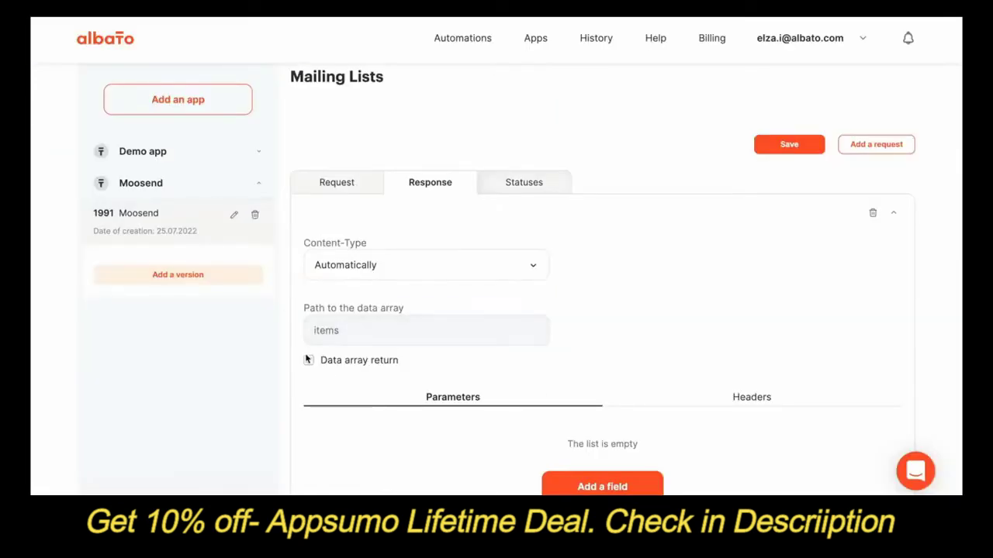
left_click(308, 360)
left_click(333, 335)
key("ctrl+v")
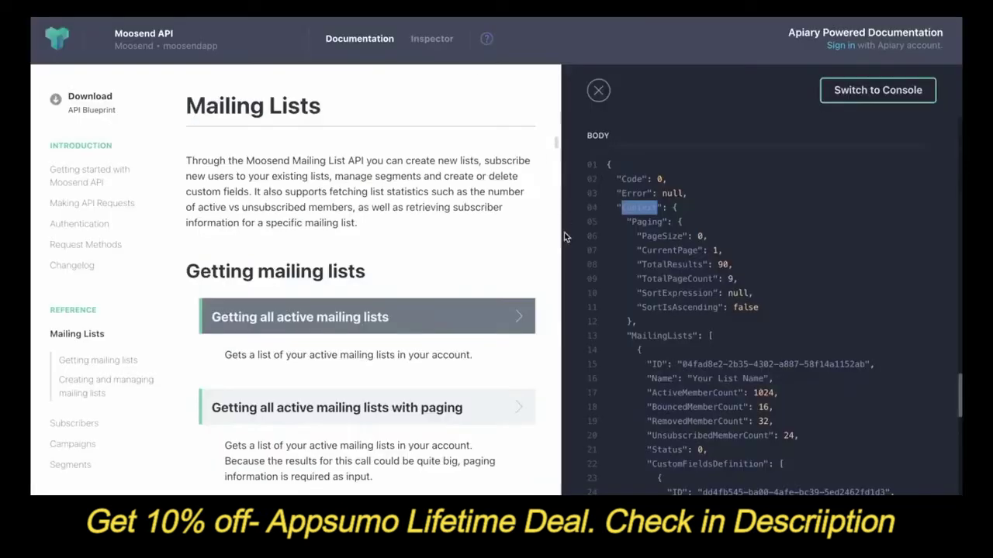
Extend the response's data array path to Context.MailingLists, copying the MailingLists key from the docs' example response.
scroll(676, 264, "down", 3)
left_click_drag(632, 269, 690, 271)
key("ctrl+c")
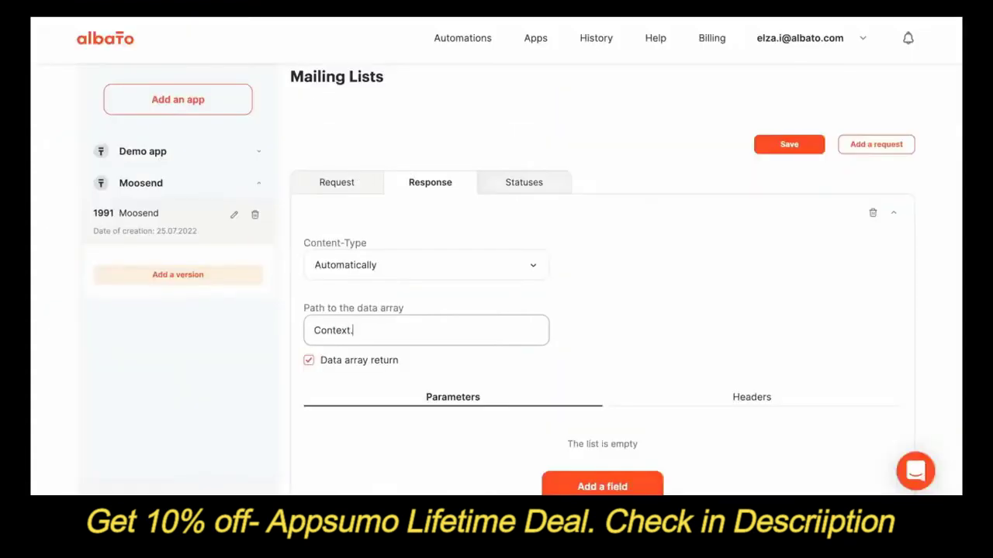
type(".")
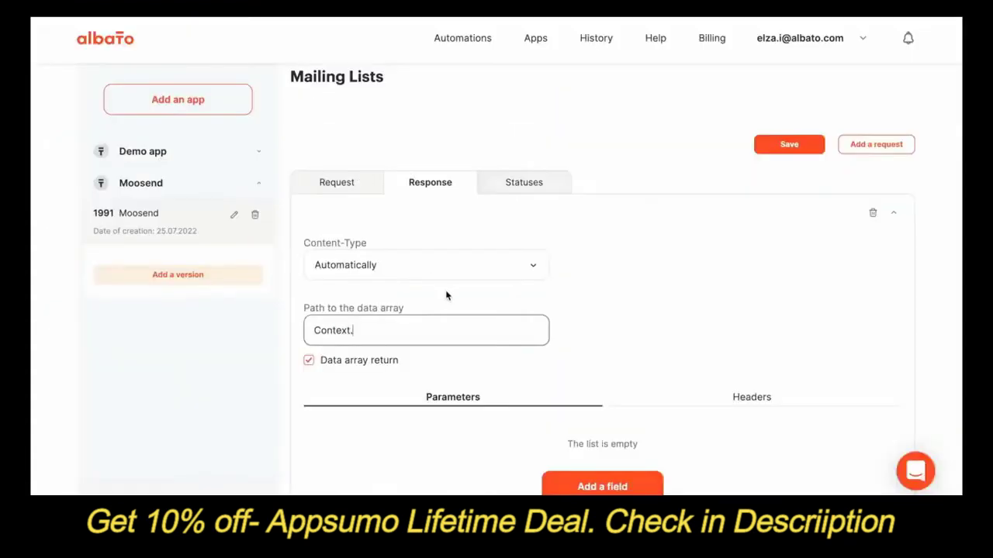
key("ctrl+v")
Add two empty parameter fields to the Mailing Lists response.
scroll(663, 359, "down", 1)
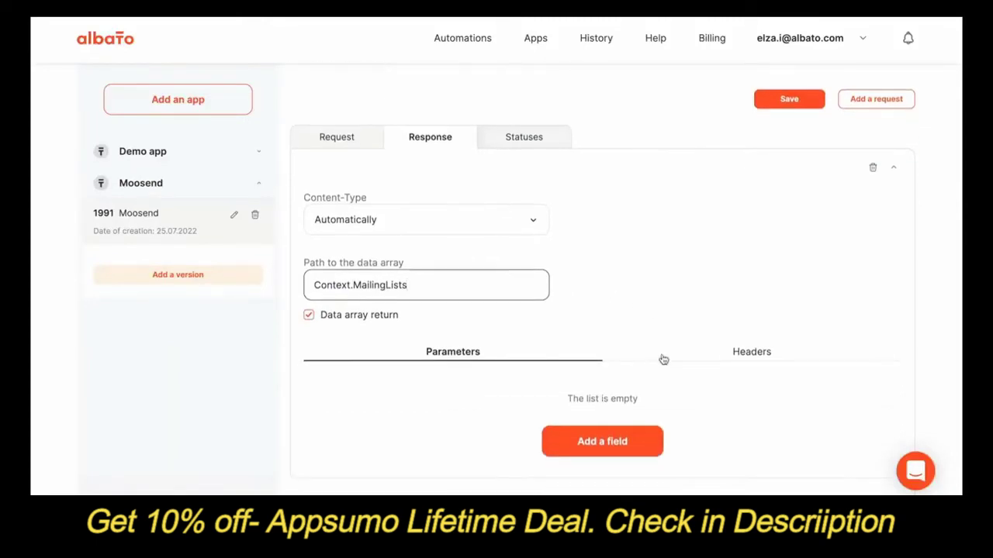
left_click(600, 442)
scroll(598, 442, "down", 1)
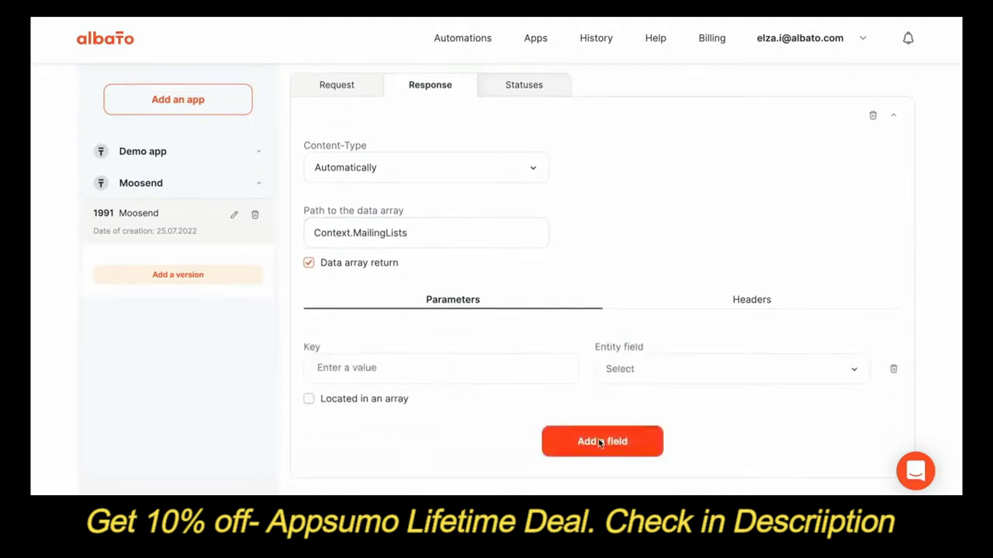
left_click(598, 441)
scroll(597, 440, "down", 2)
Map the docs' ID key to the Unique key entity field and mark both response fields as located in an array.
left_click(426, 277)
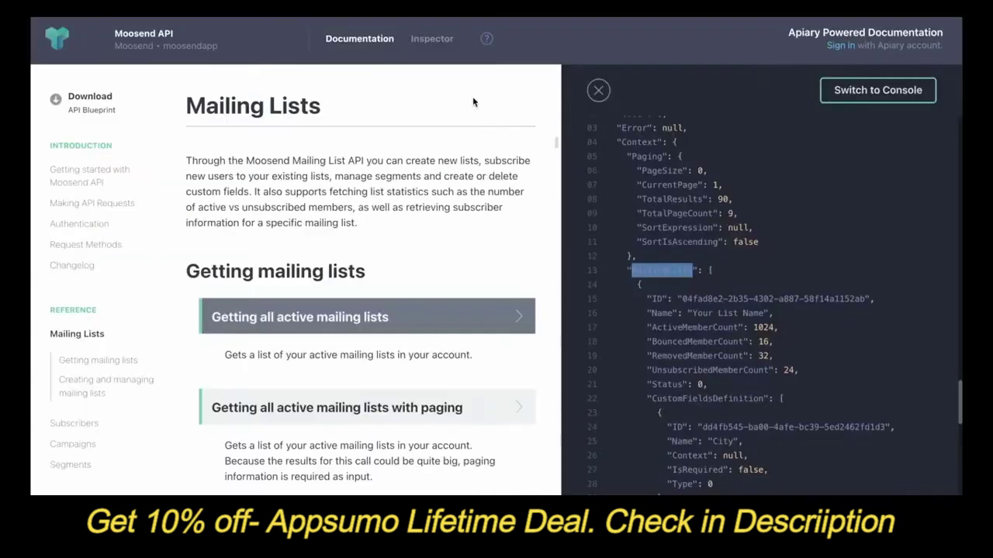
left_click(708, 302)
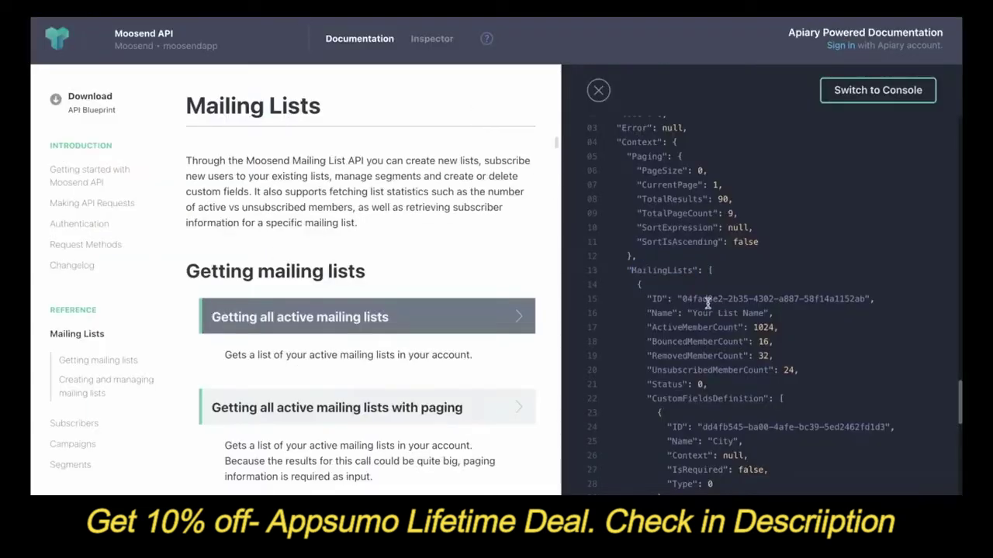
left_click_drag(648, 299, 664, 299)
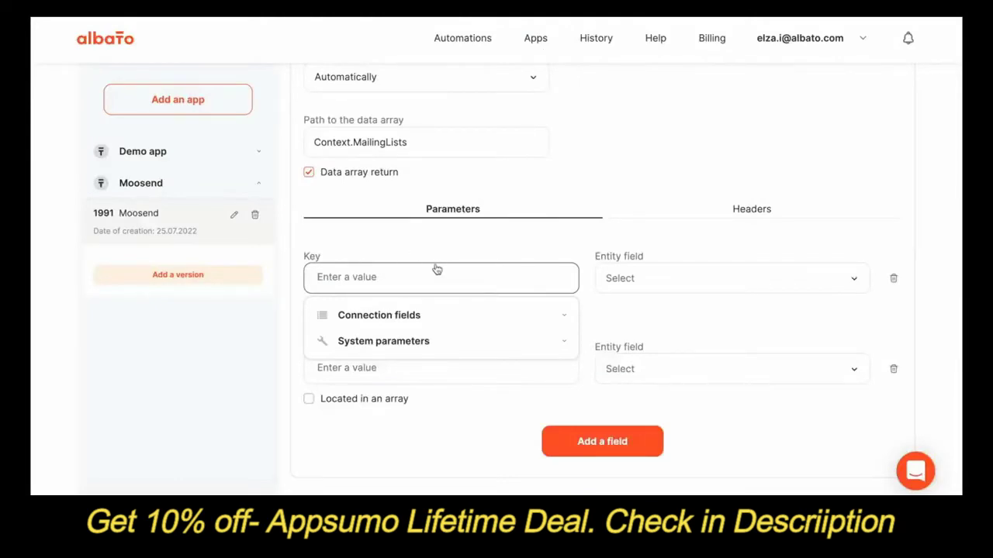
type("ID")
left_click(656, 278)
left_click(648, 344)
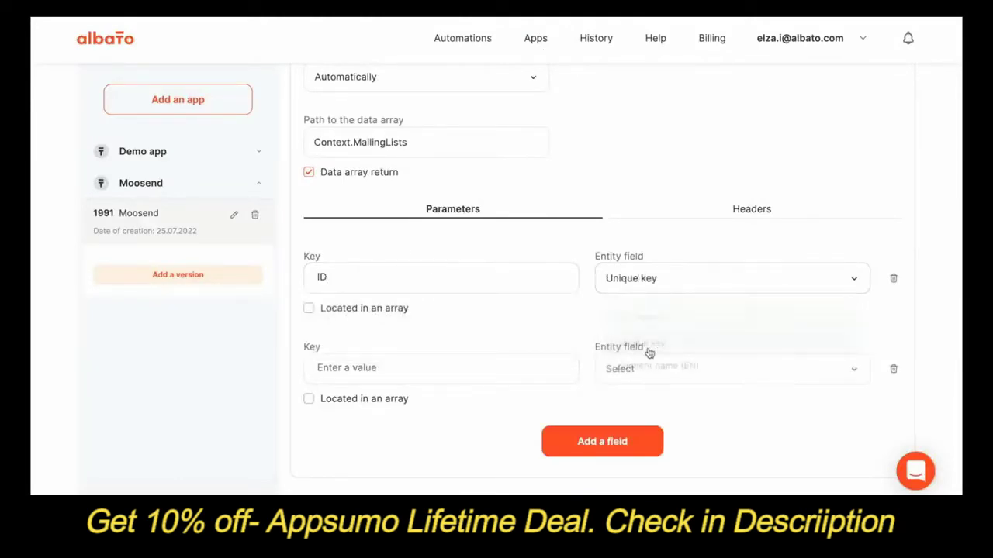
left_click(308, 308)
left_click(309, 398)
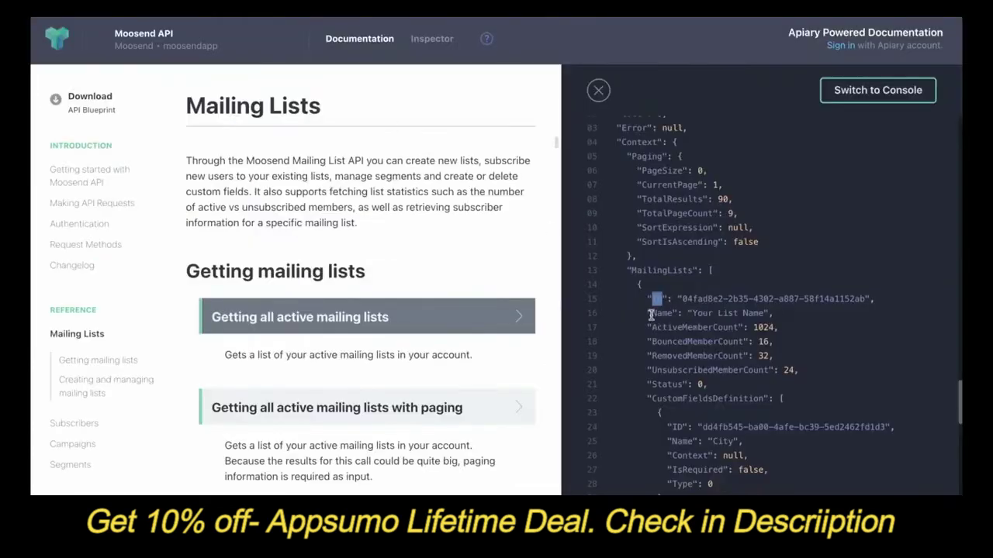
Map the Name key copied from the docs to the Element name (EN) entity field and save the Mailing Lists requests.
left_click_drag(651, 314, 674, 313)
key("ctrl+c")
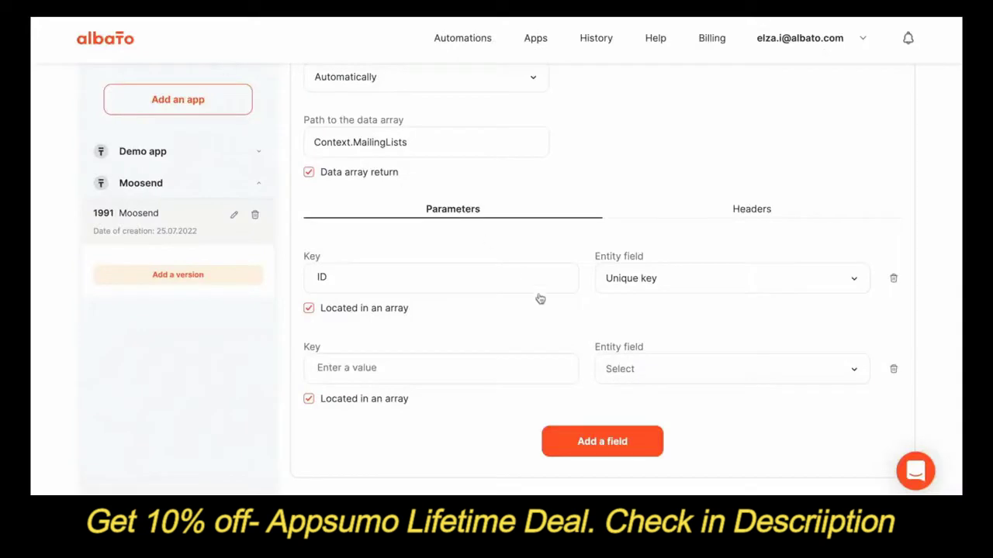
left_click(389, 369)
key("ctrl+v")
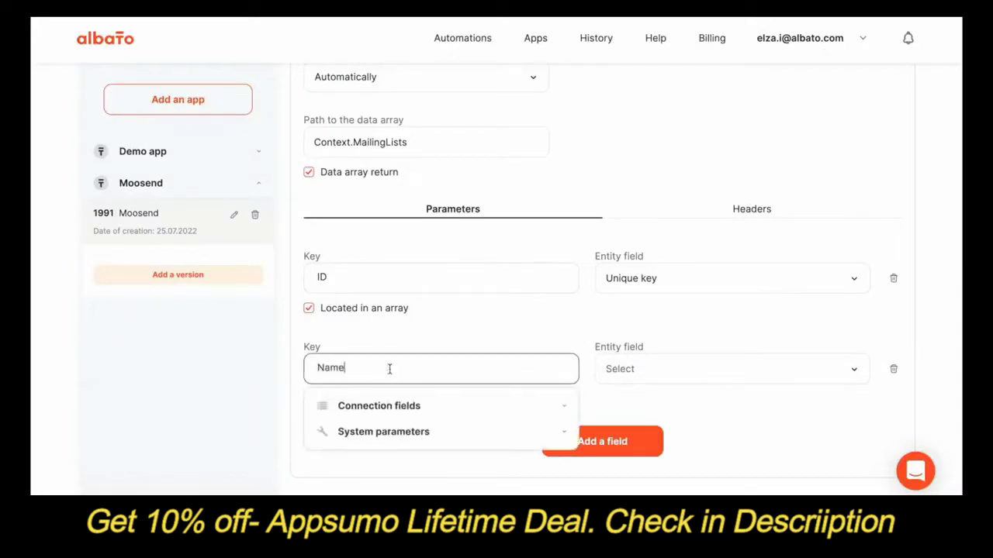
left_click(678, 378)
left_click(655, 456)
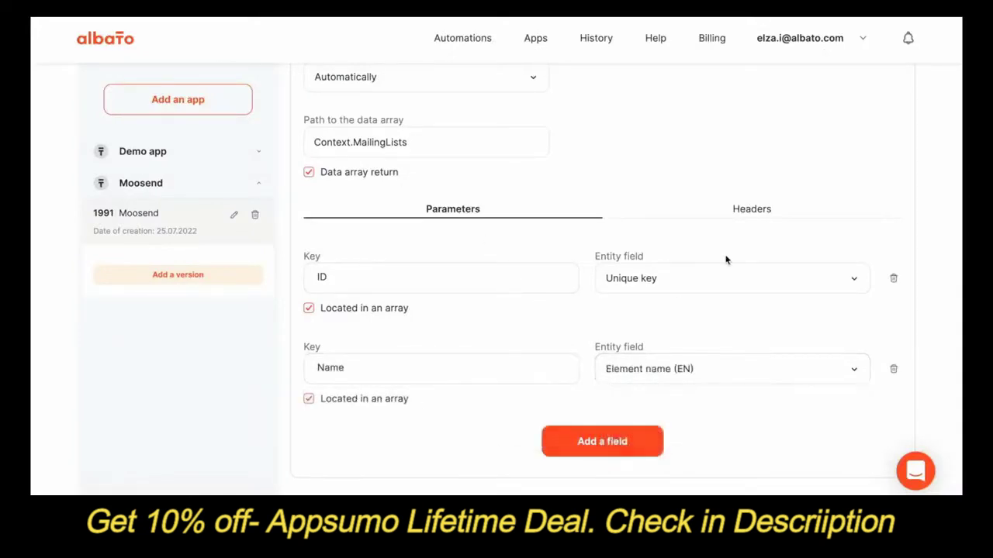
scroll(726, 259, "up", 3)
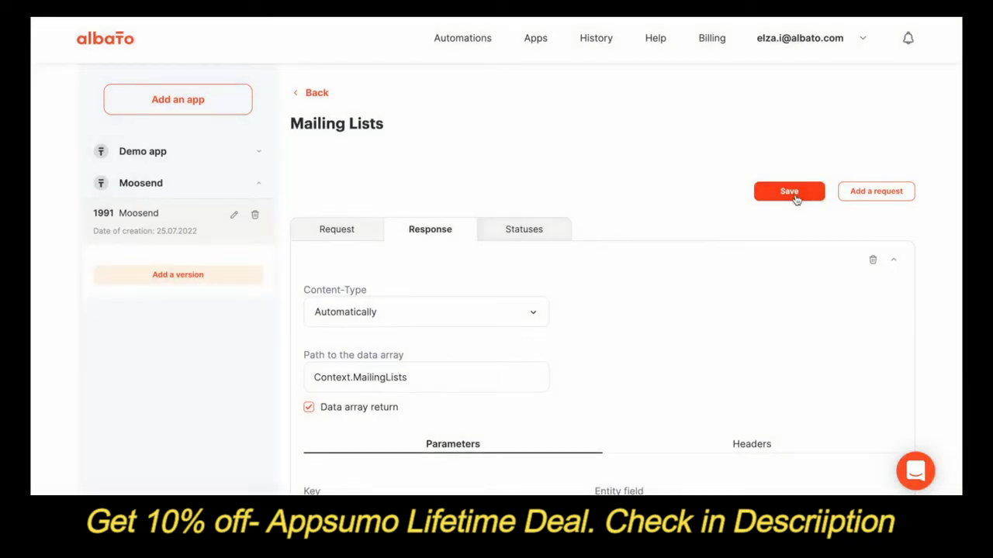
Open the New subscriber action's settings and assign the Mailing Lists list to its MailingListID field.
scroll(665, 188, "up", 2)
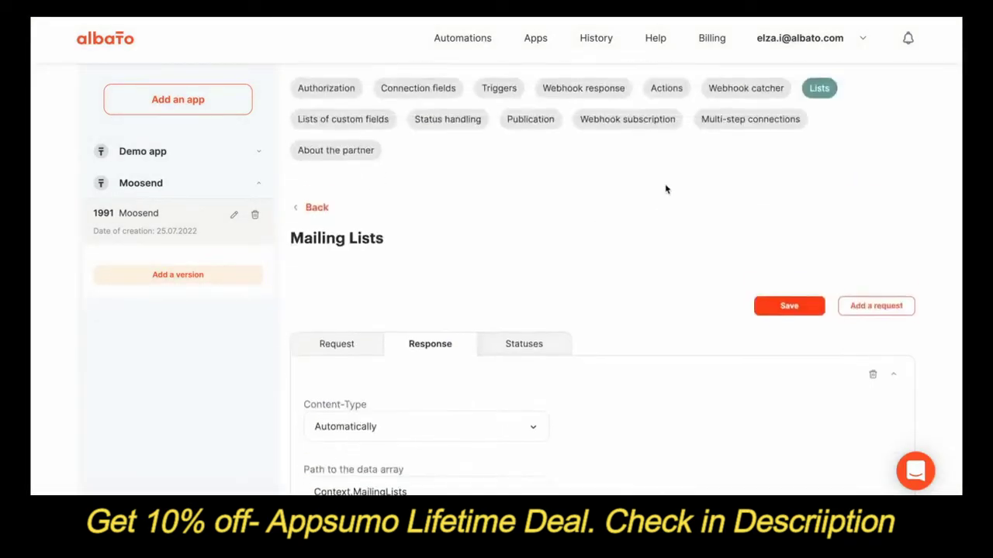
left_click(650, 98)
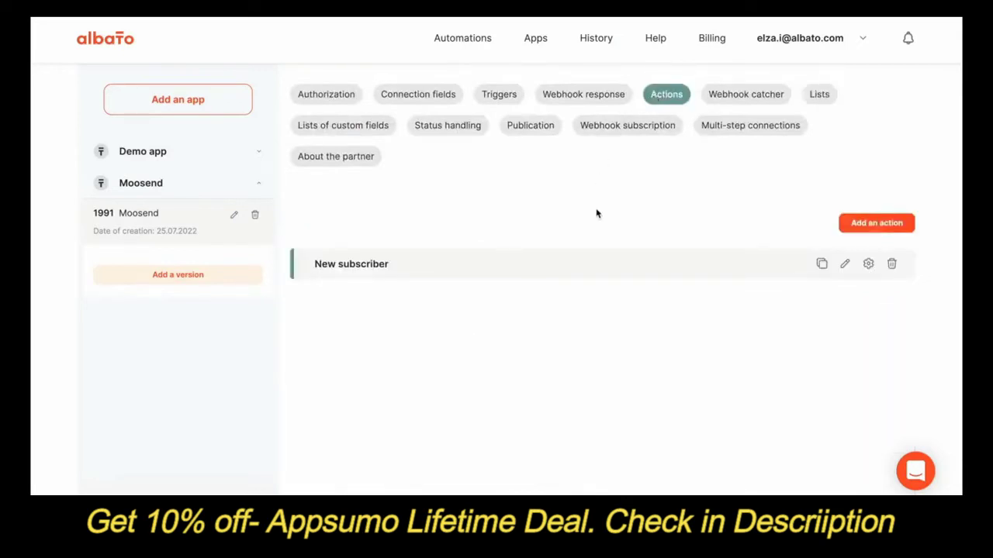
left_click(869, 264)
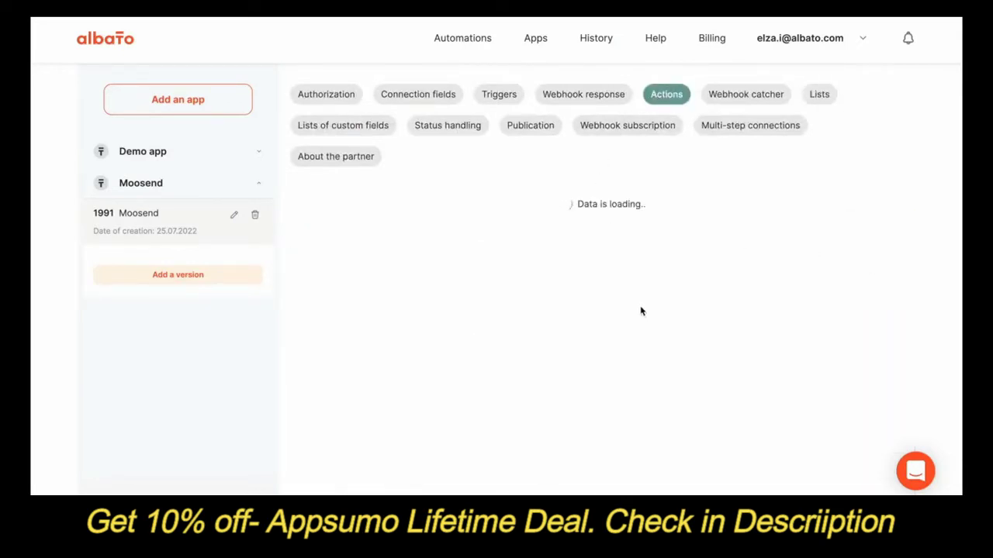
scroll(655, 341, "down", 2)
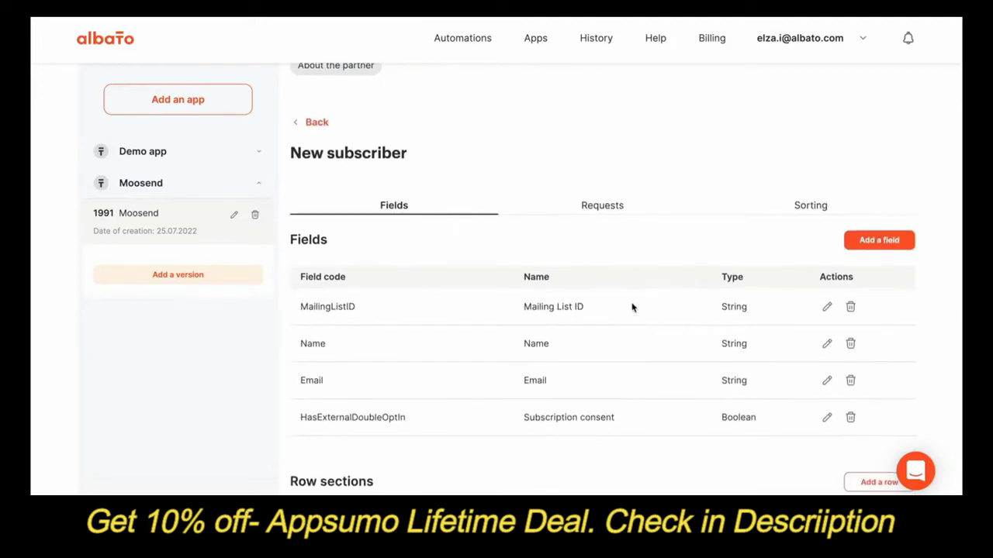
left_click(827, 308)
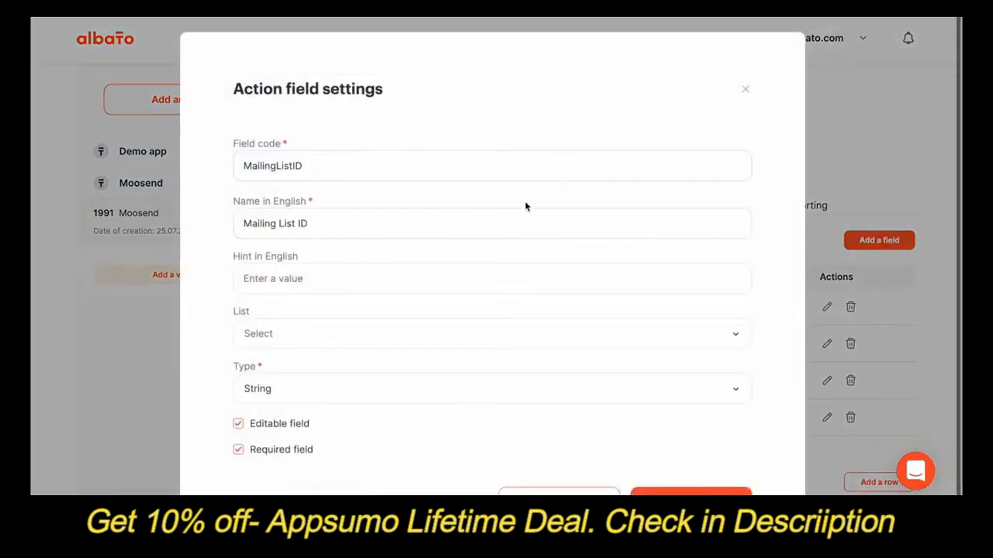
left_click(355, 334)
left_click(303, 422)
left_click(691, 493)
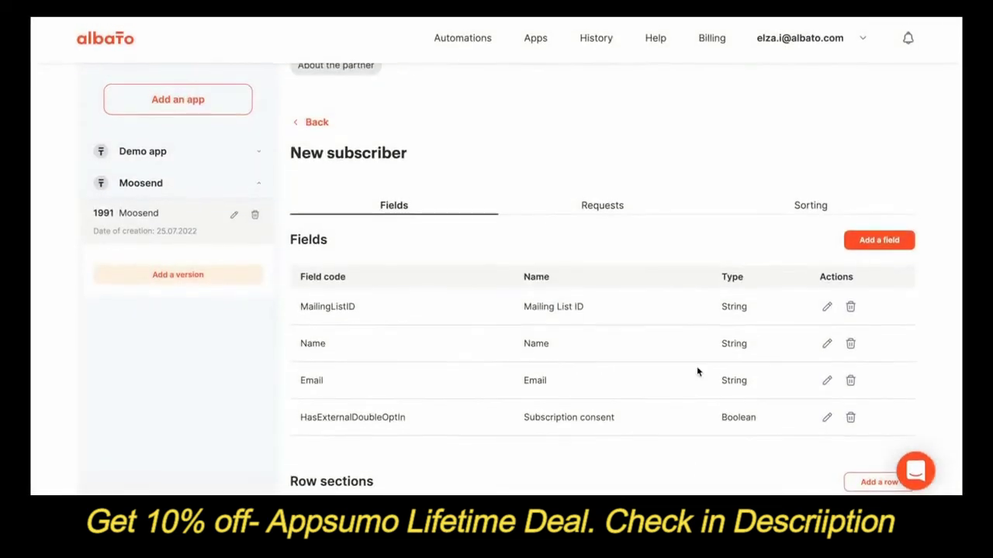
Examine the Adding subscribers method in the Moosend API docs, including the ID key in its example response body.
scroll(696, 366, "up", 1)
scroll(696, 371, "up", 1)
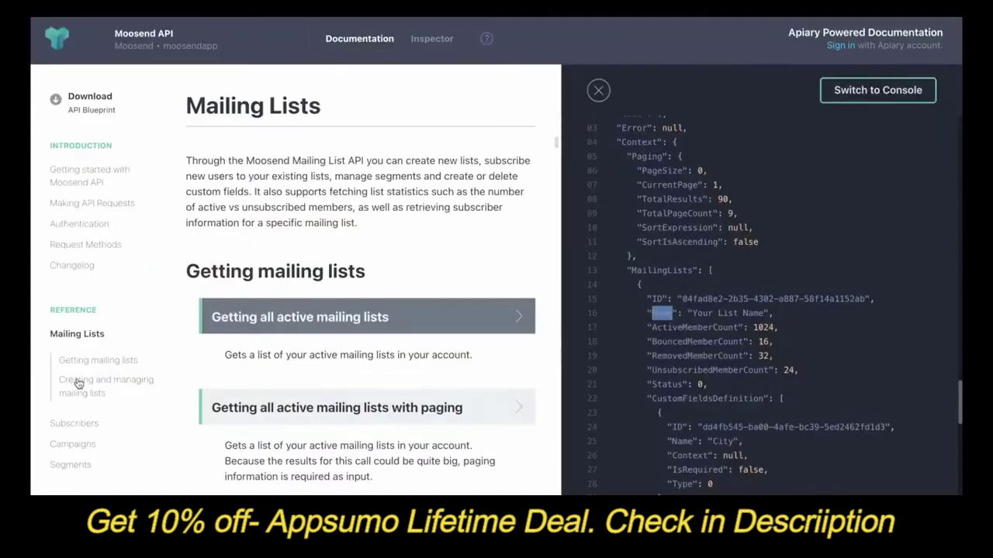
left_click(81, 357)
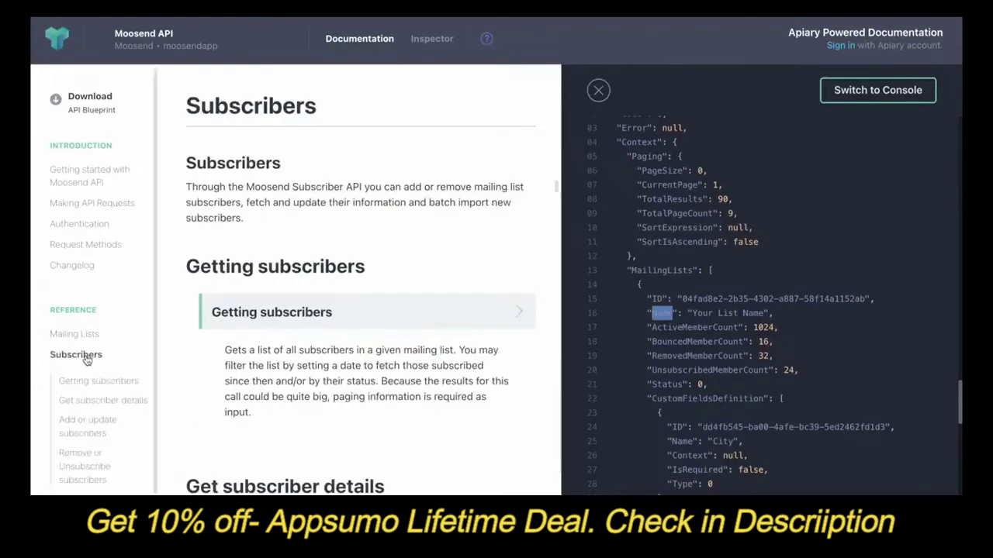
left_click(76, 432)
left_click(303, 164)
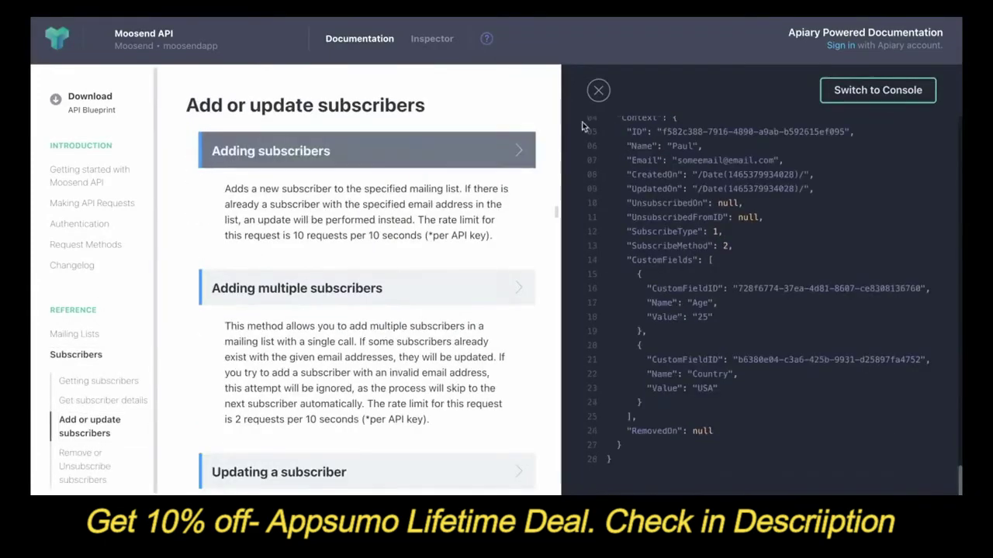
scroll(785, 215, "up", 10)
scroll(784, 211, "up", 8)
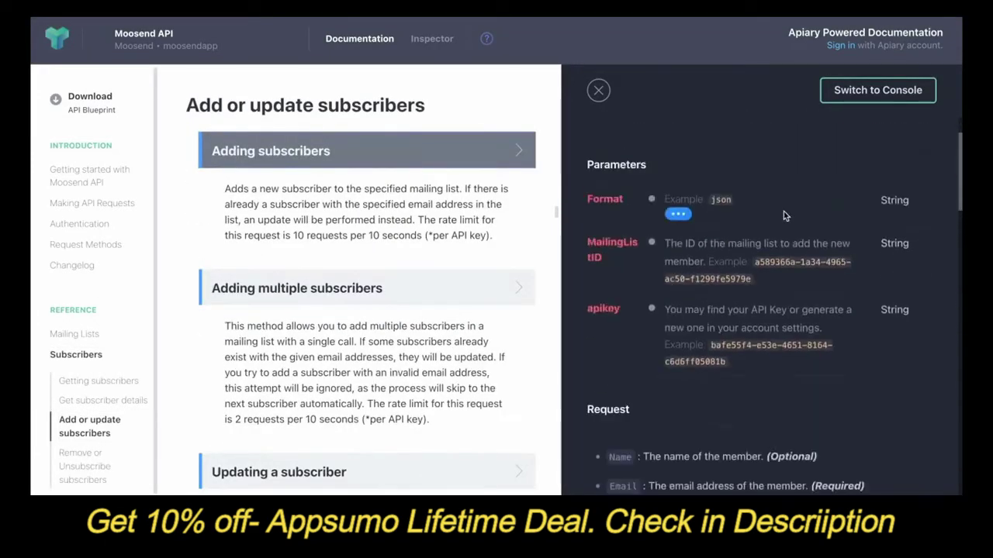
scroll(783, 211, "down", 11)
scroll(783, 215, "down", 12)
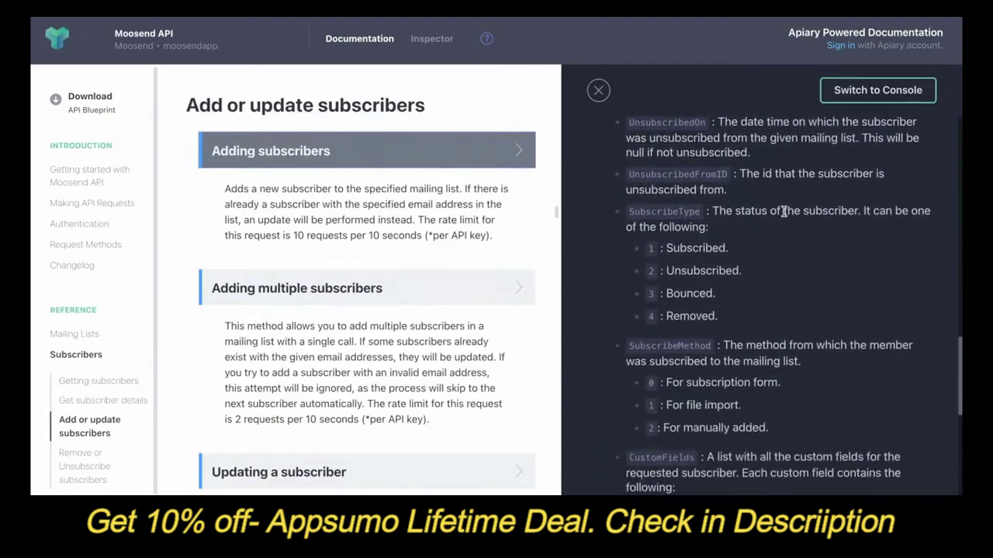
scroll(783, 213, "down", 2)
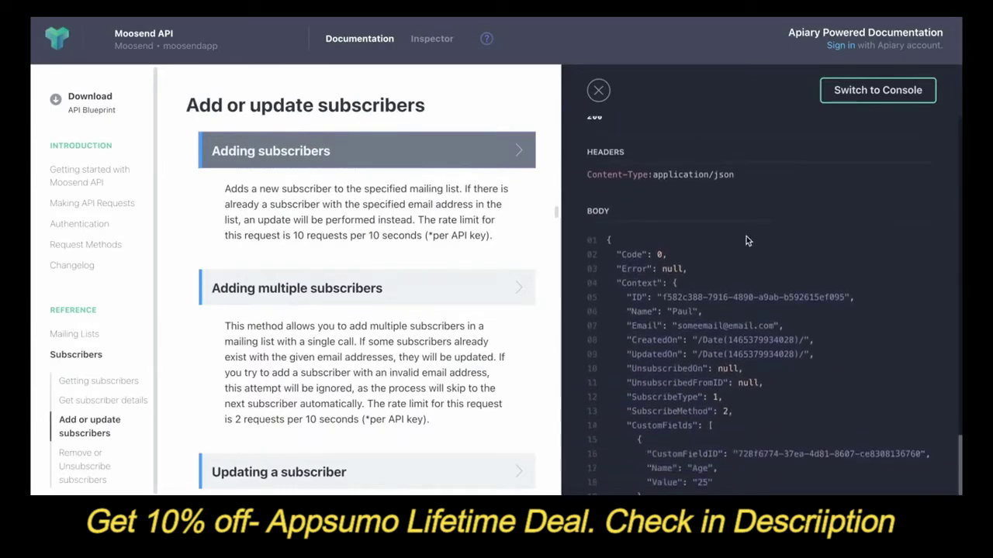
left_click_drag(632, 297, 643, 297)
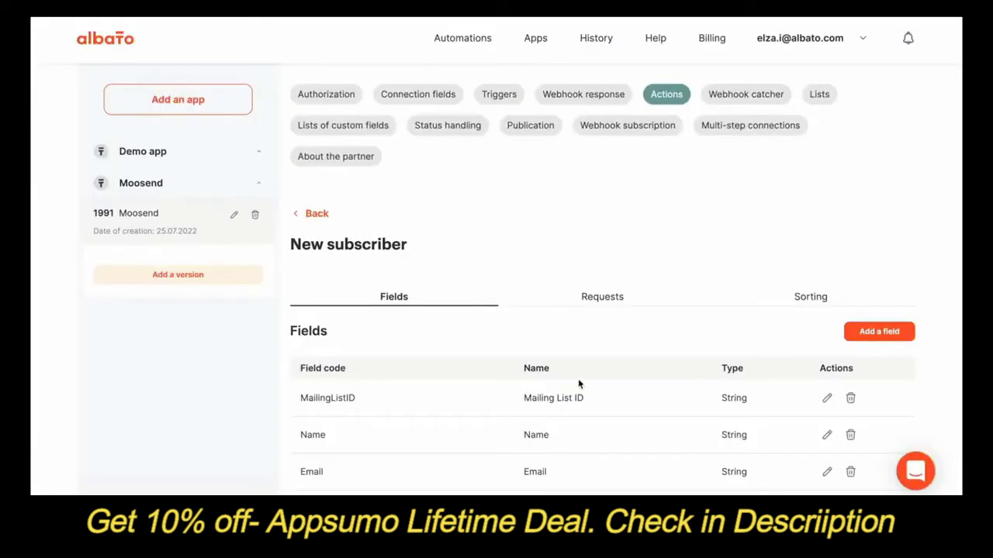
Add a non-editable String field with code ID and English name ID to the New subscriber action and save it.
scroll(578, 379, "down", 3)
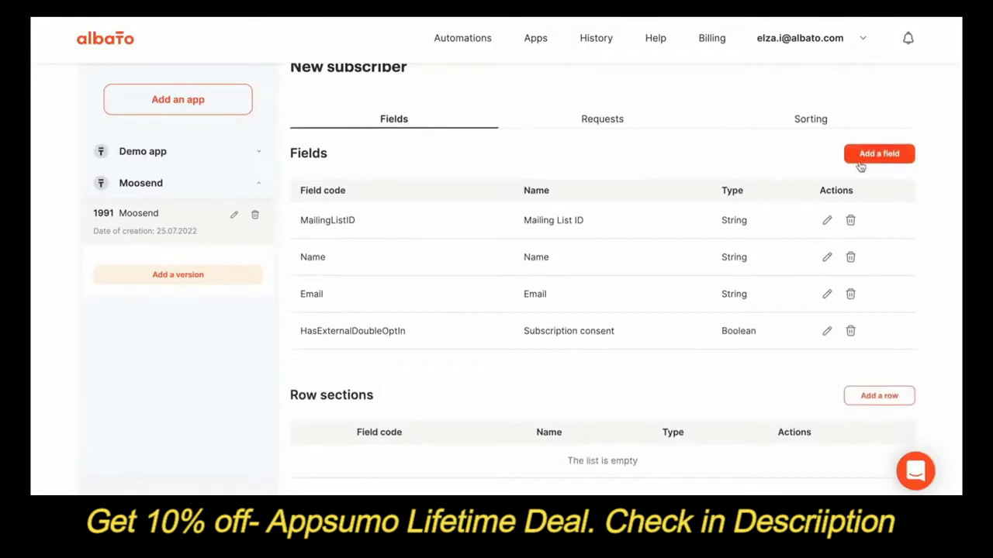
left_click(860, 163)
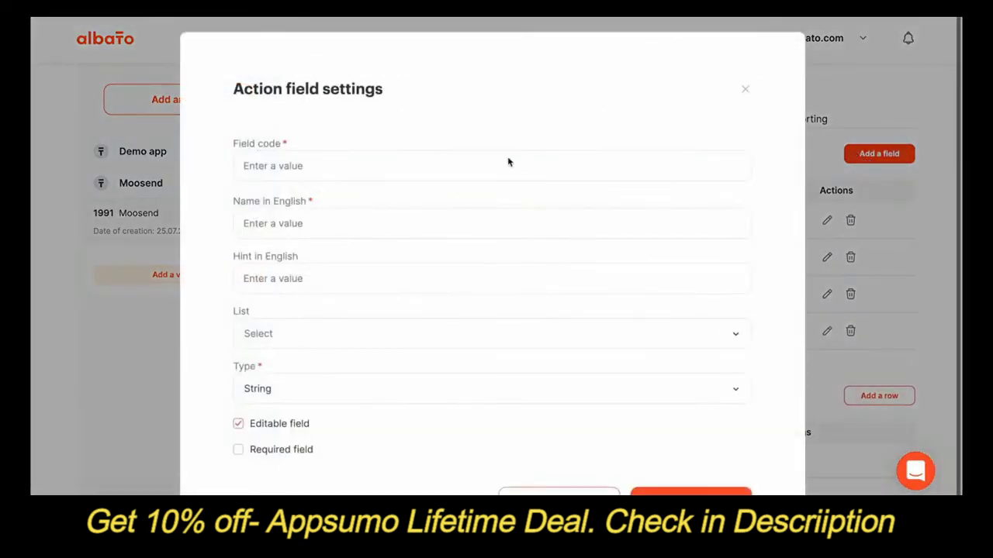
left_click(441, 155)
type("l")
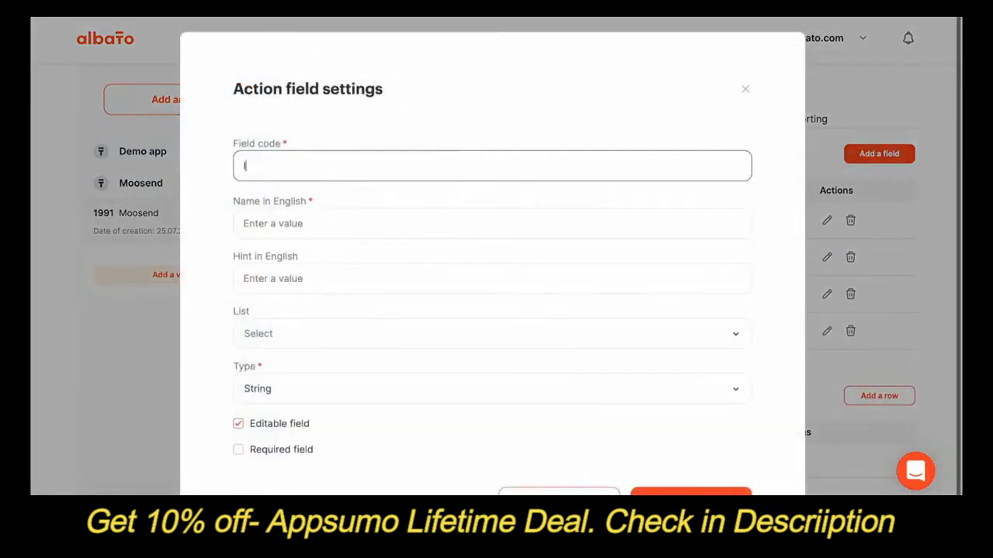
left_click(262, 226)
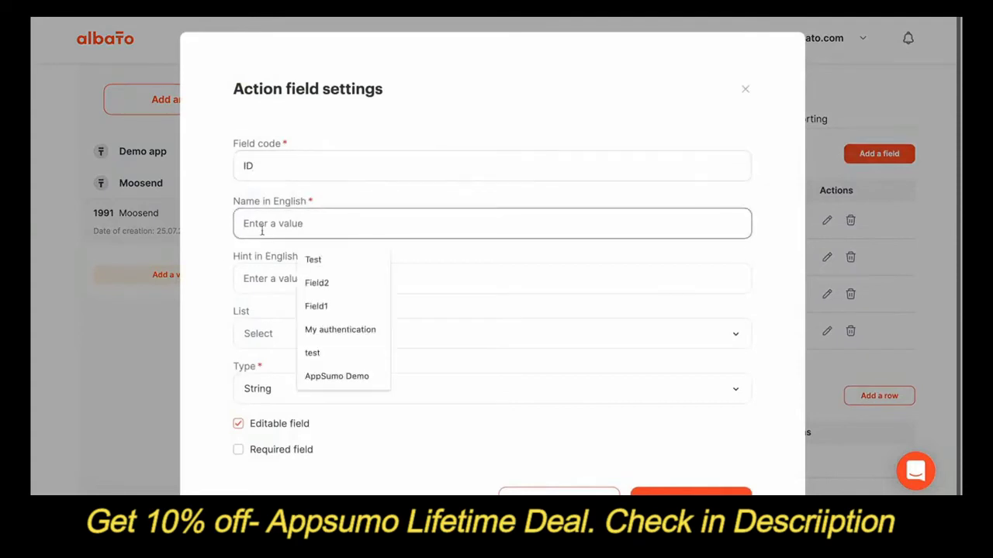
type("ID")
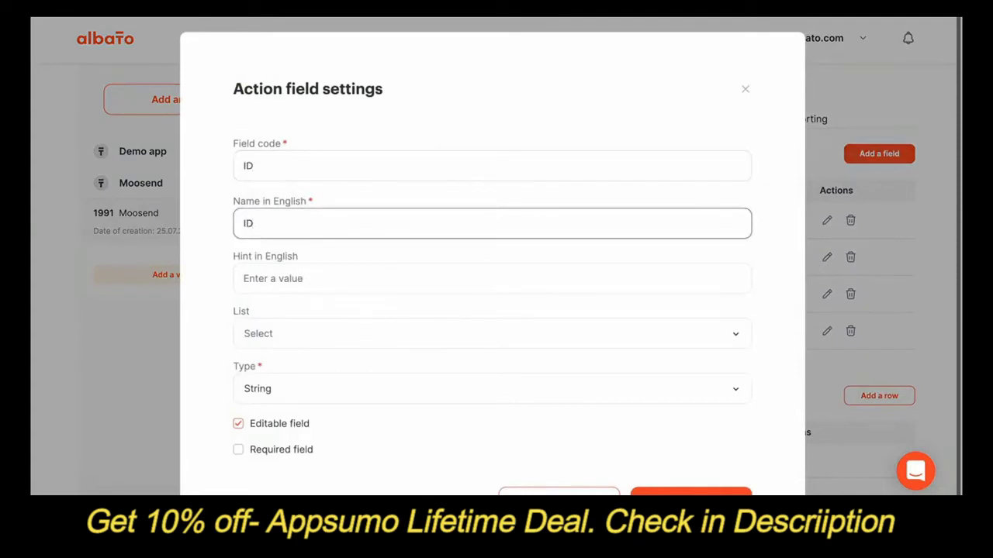
left_click(238, 424)
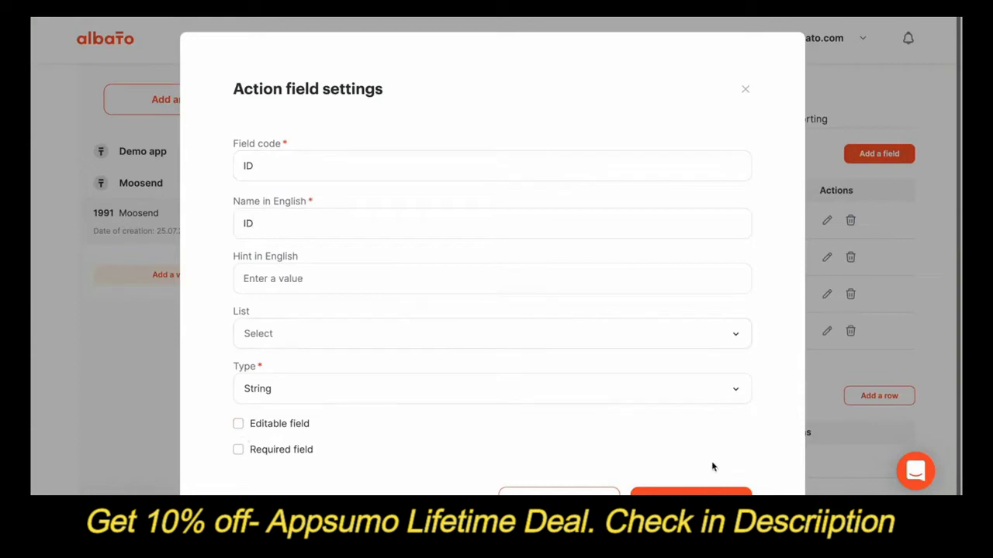
left_click(692, 492)
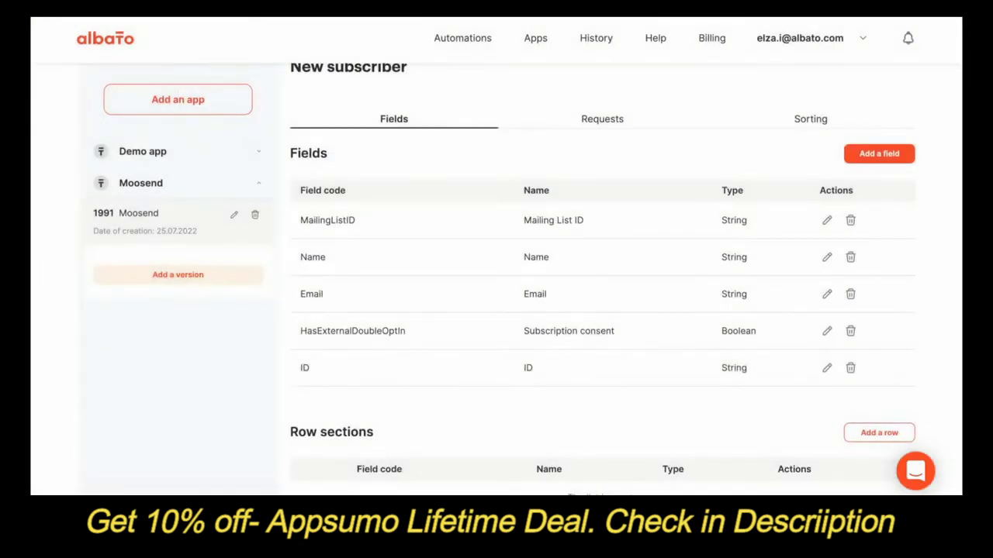
Add a request to the New subscriber action and paste the docs' Adding subscribers endpoint, including its API key parameter, as the request URL.
scroll(611, 308, "down", 1)
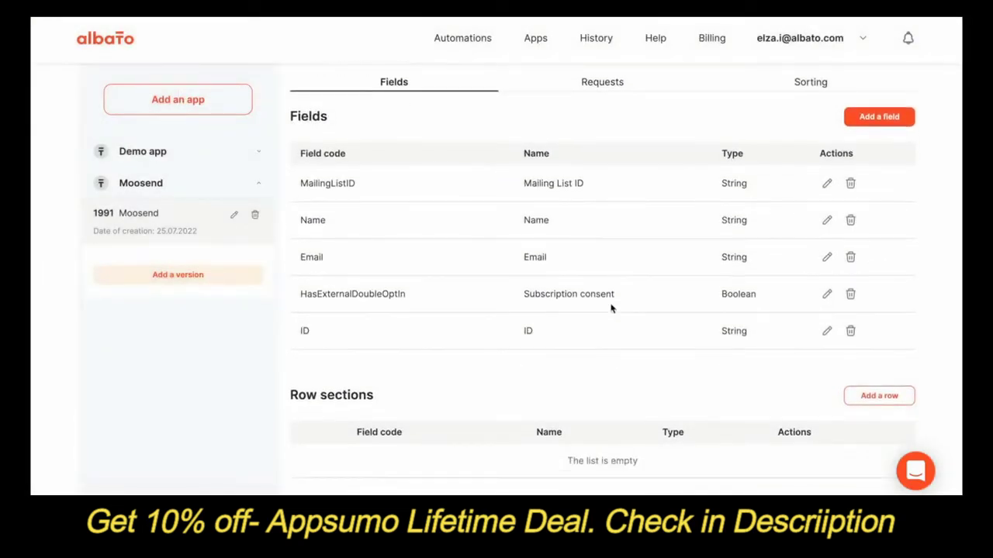
scroll(611, 308, "up", 3)
left_click(597, 233)
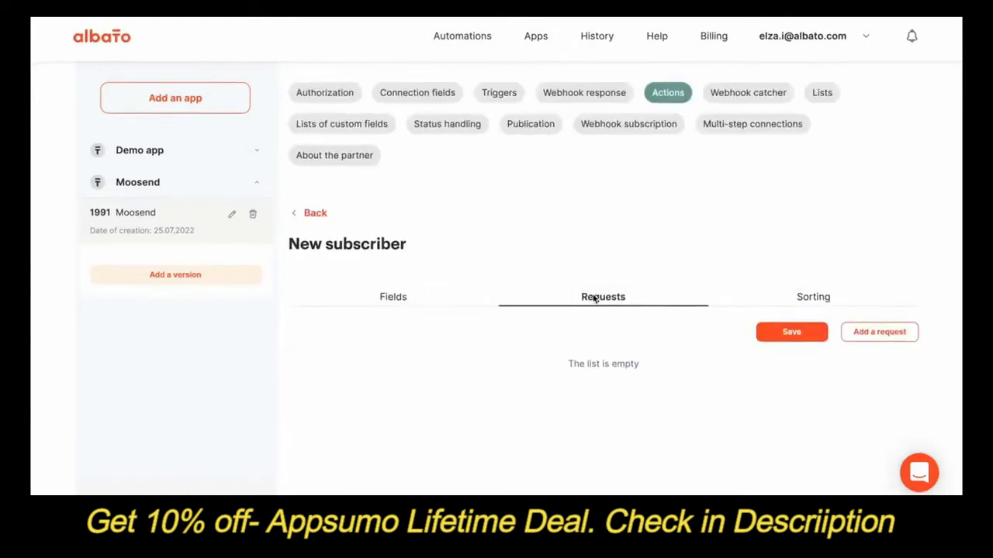
left_click(875, 334)
scroll(404, 398, "down", 2)
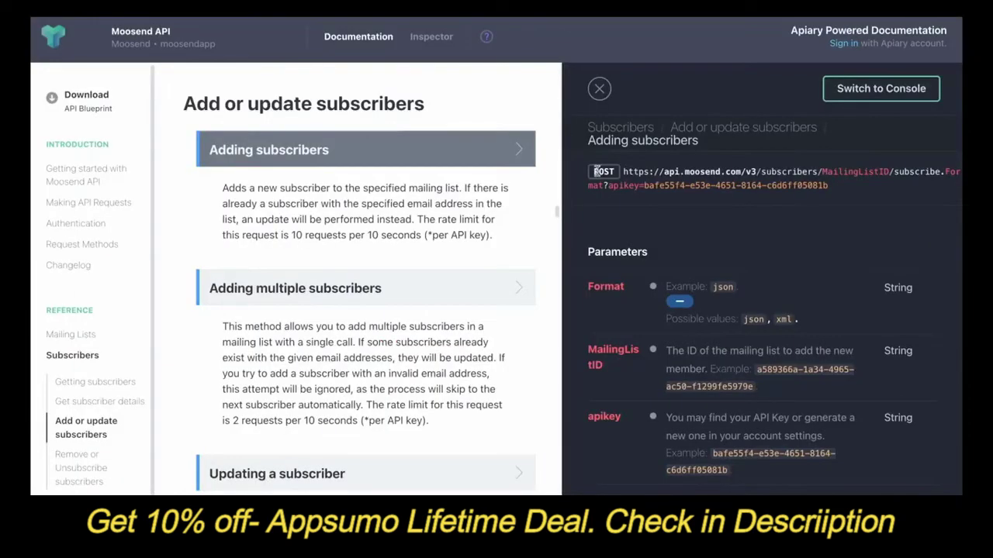
left_click_drag(828, 187, 624, 174)
key("ctrl+c")
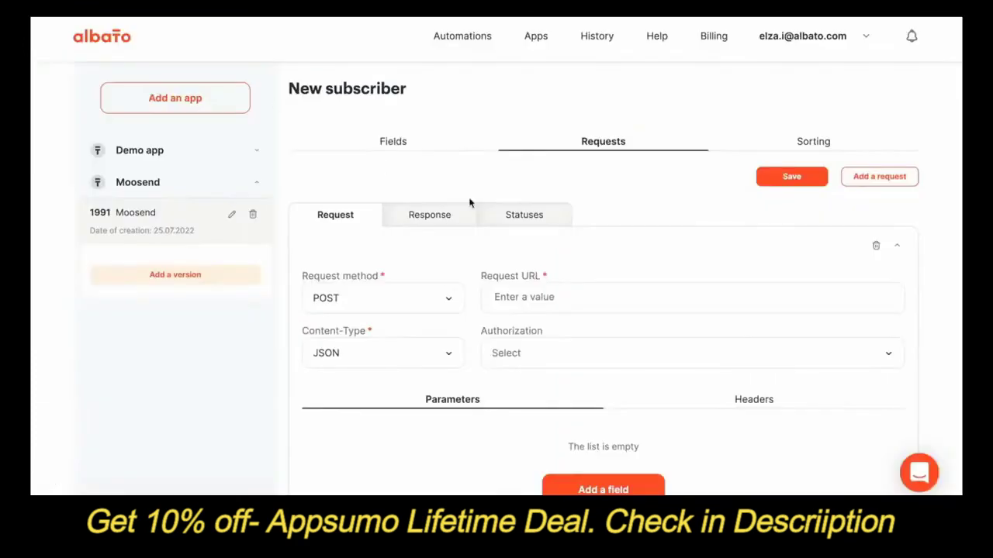
left_click(591, 295)
key("ctrl+v")
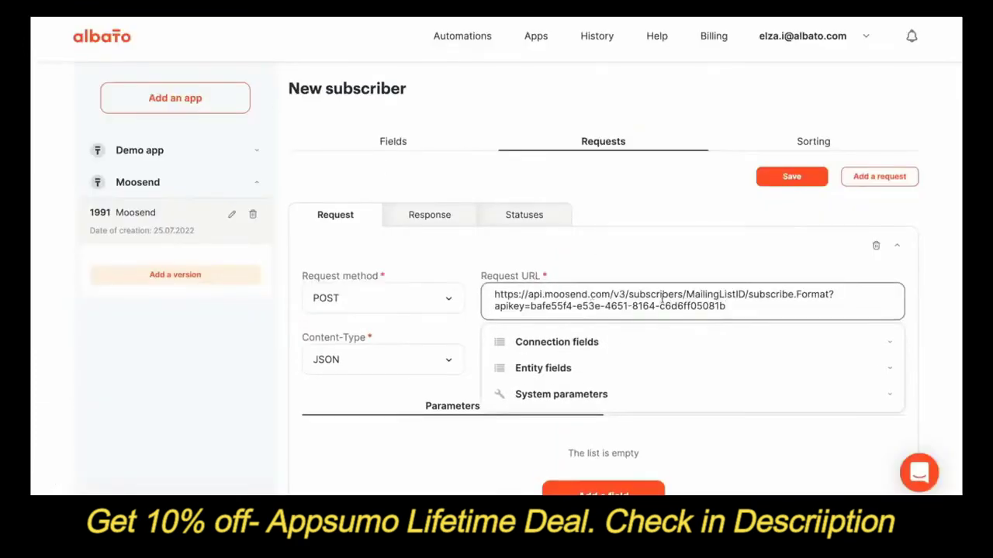
Replace the MailingListID placeholder in the request URL with the Mailing List ID entity field.
left_click_drag(744, 294, 686, 294)
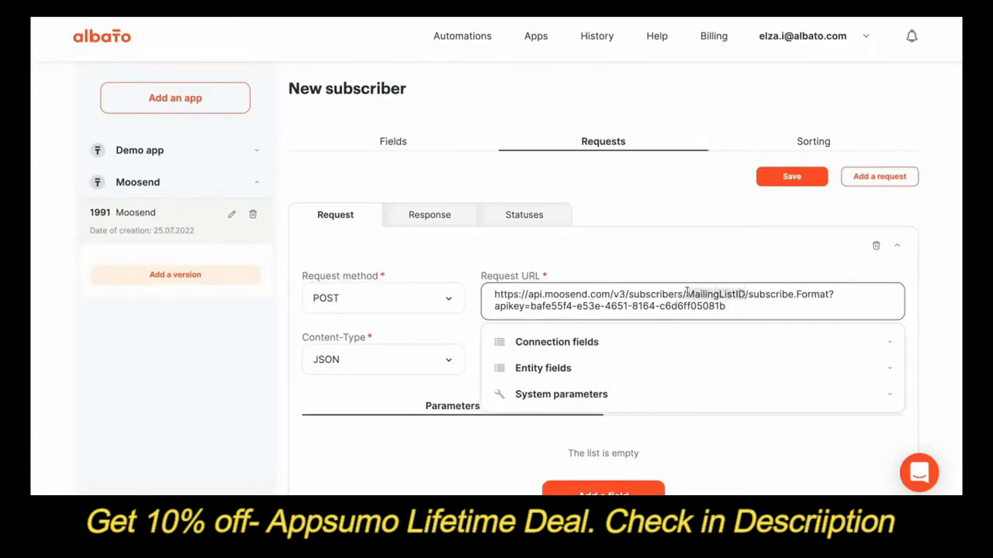
key("BackSpace")
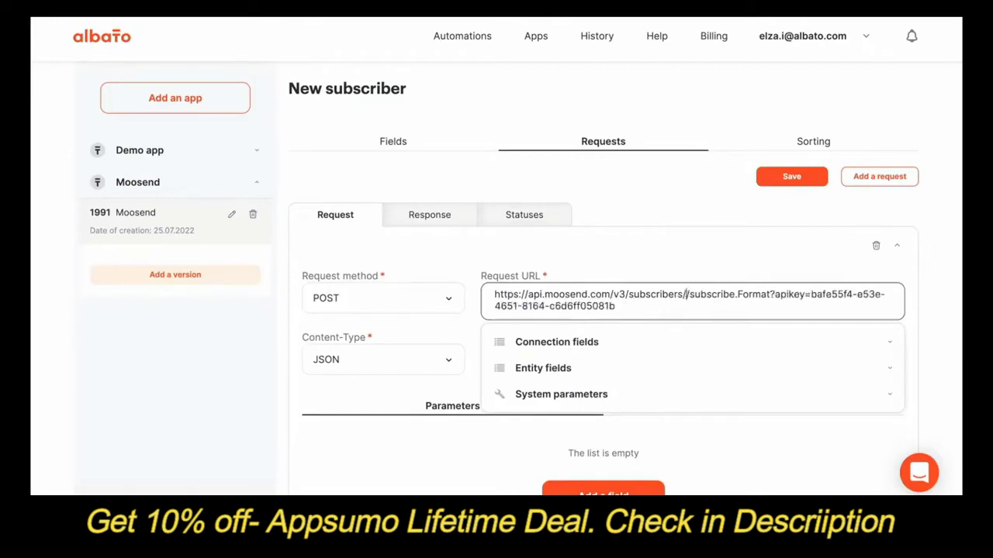
left_click(605, 372)
left_click(595, 398)
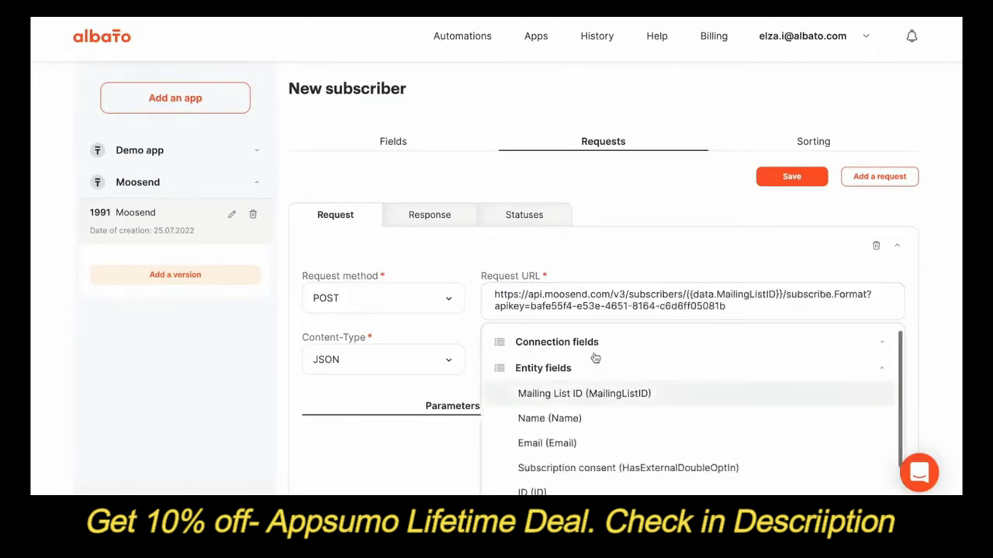
Replace Format with json in the request URL and remove the API key query string so it ends in /subscribe.json.
left_click_drag(842, 295, 869, 294)
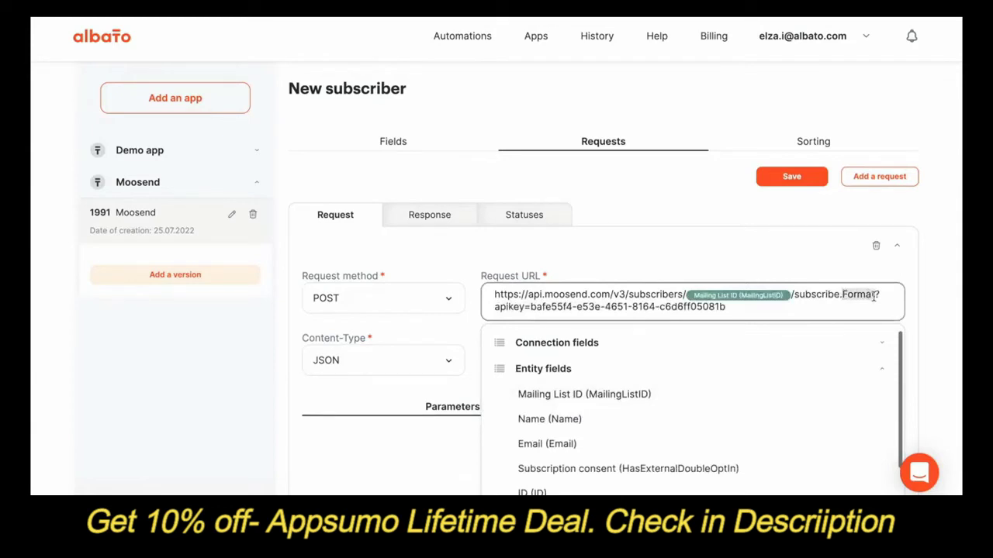
type("jso")
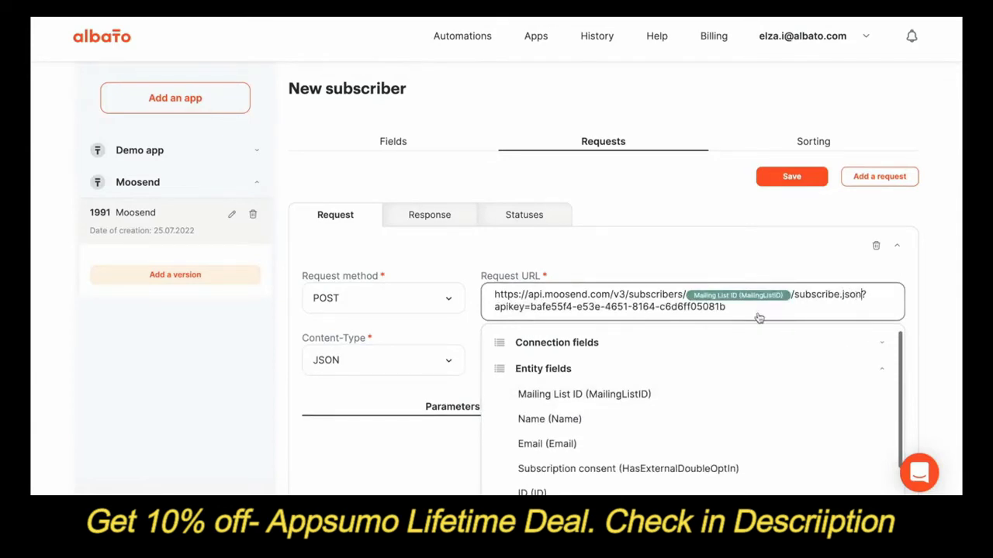
type("n")
key("ctrl+a")
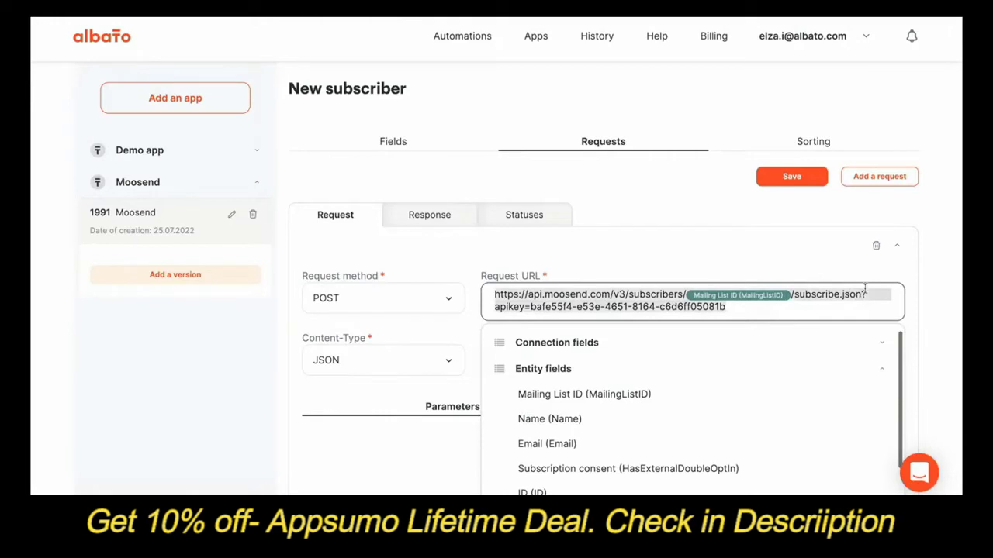
left_click(864, 288)
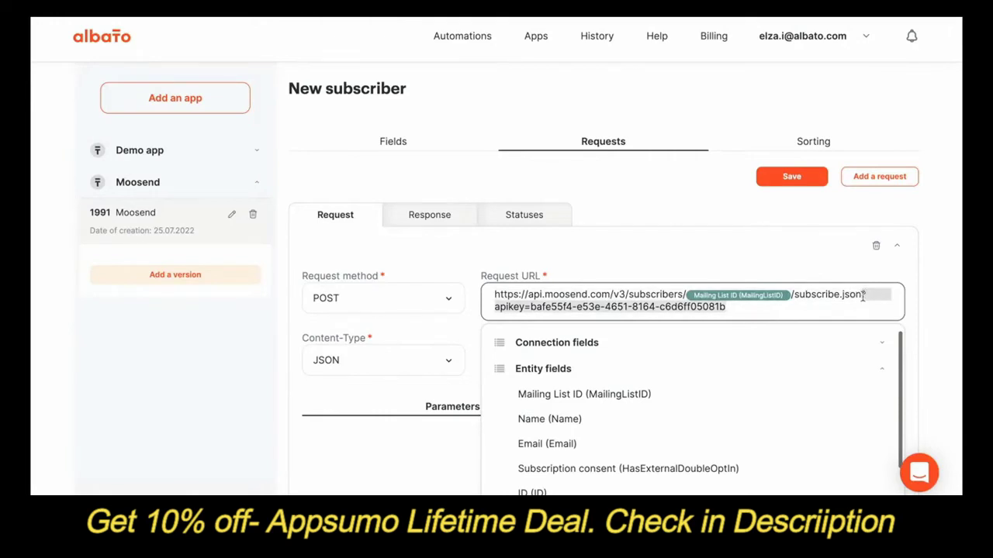
key("BackSpace")
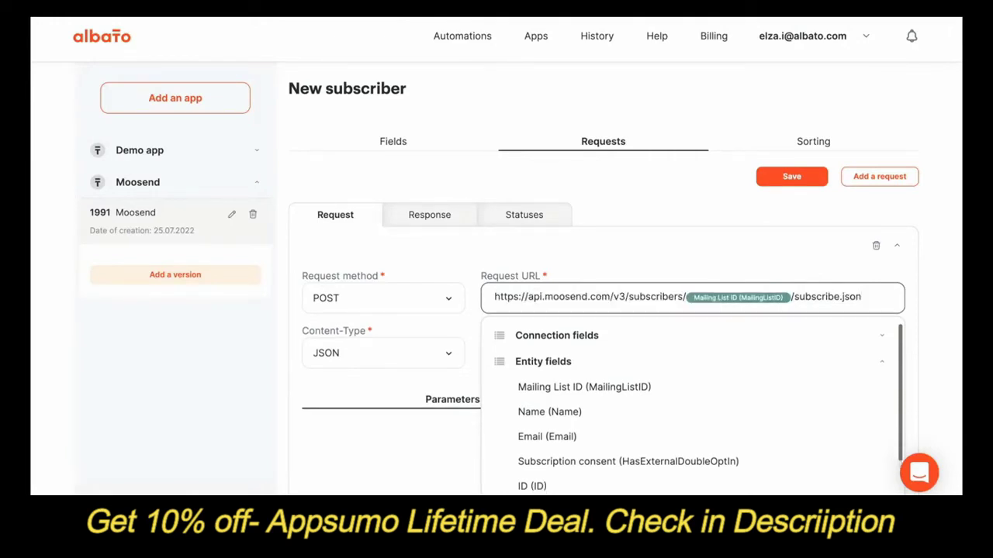
left_click(752, 266)
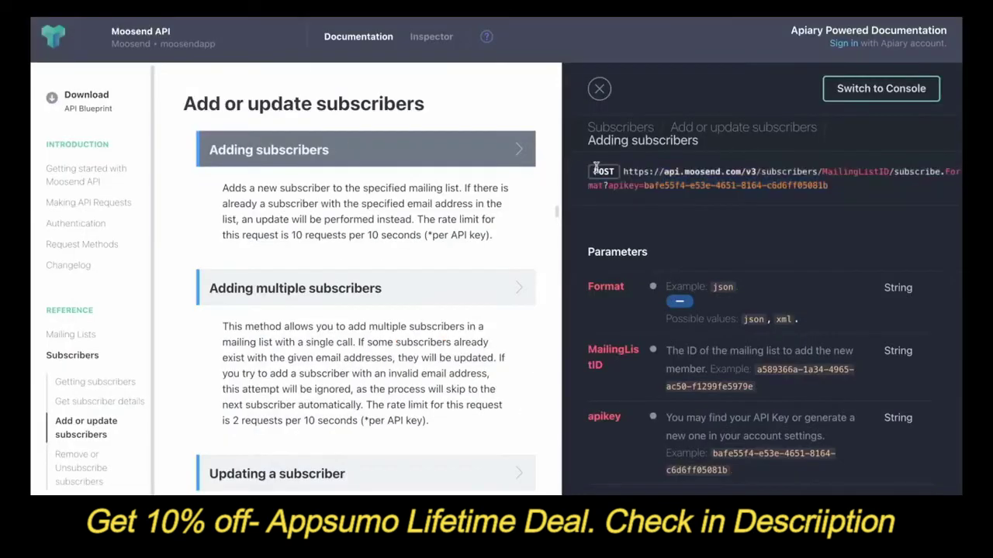
Check the POST method and json format in the docs and set the request's authorization to Moosend auth.
left_click_drag(591, 170, 617, 172)
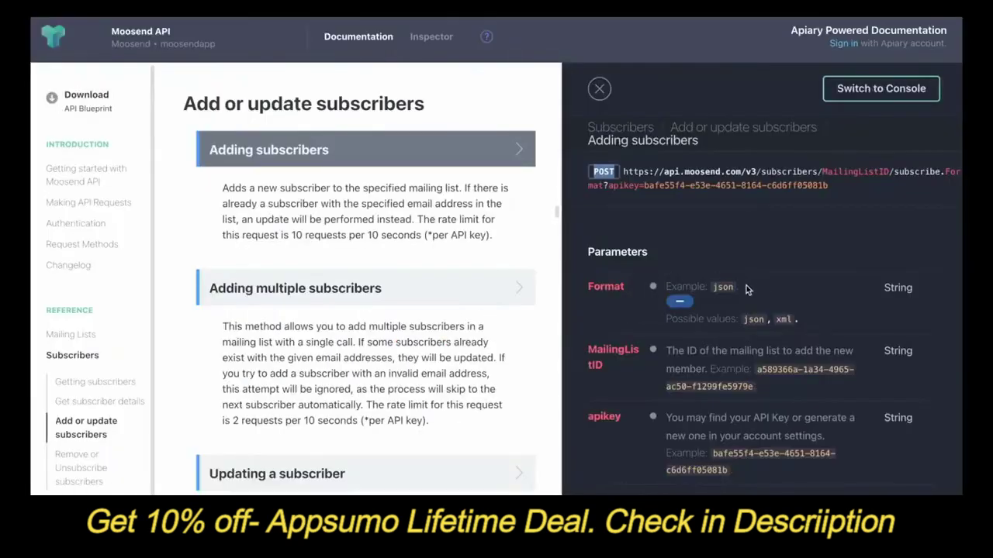
left_click_drag(746, 289, 710, 287)
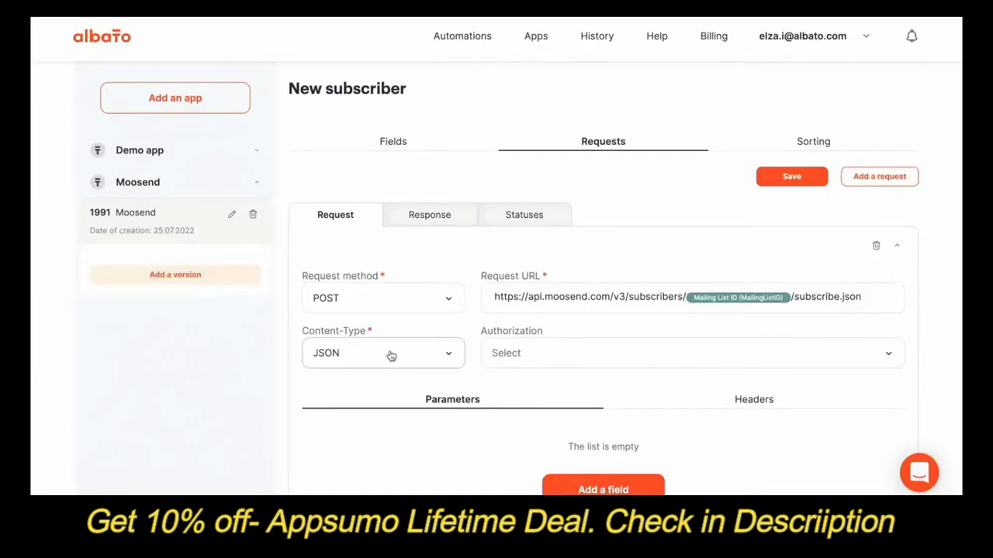
left_click(543, 355)
left_click(547, 419)
Add a String parameter to the request with the Name entity field as its value.
scroll(547, 419, "down", 1)
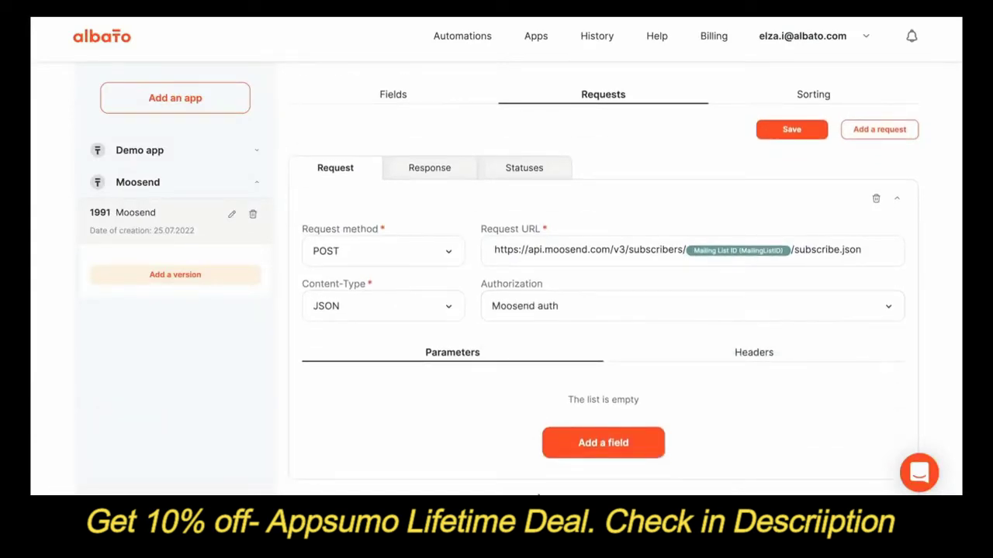
left_click(612, 442)
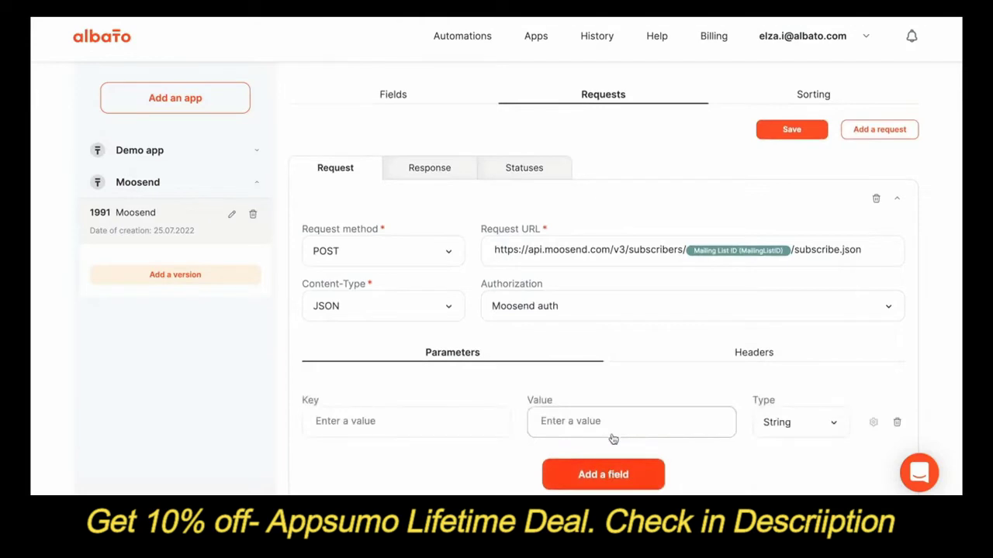
scroll(613, 438, "down", 1)
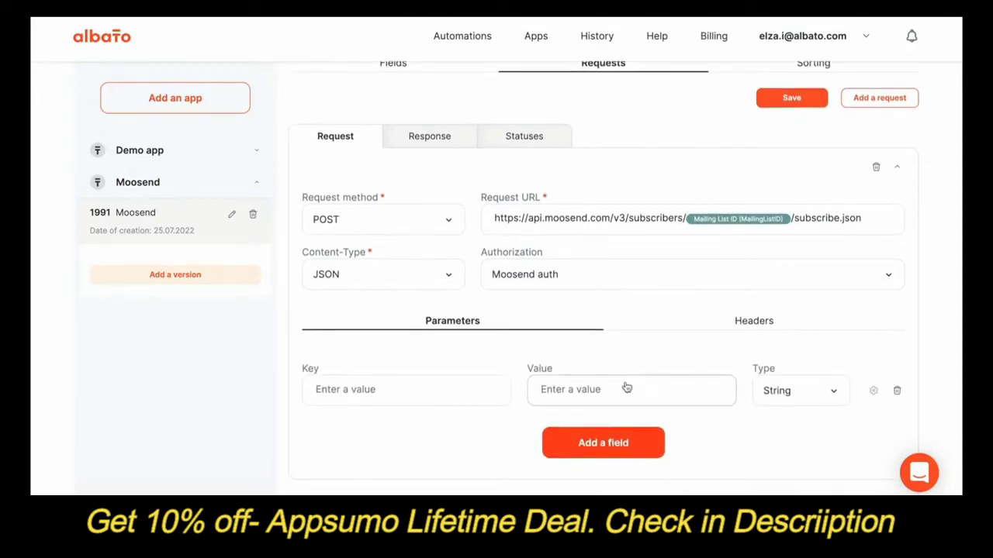
left_click(626, 387)
left_click(614, 453)
scroll(621, 457, "down", 1)
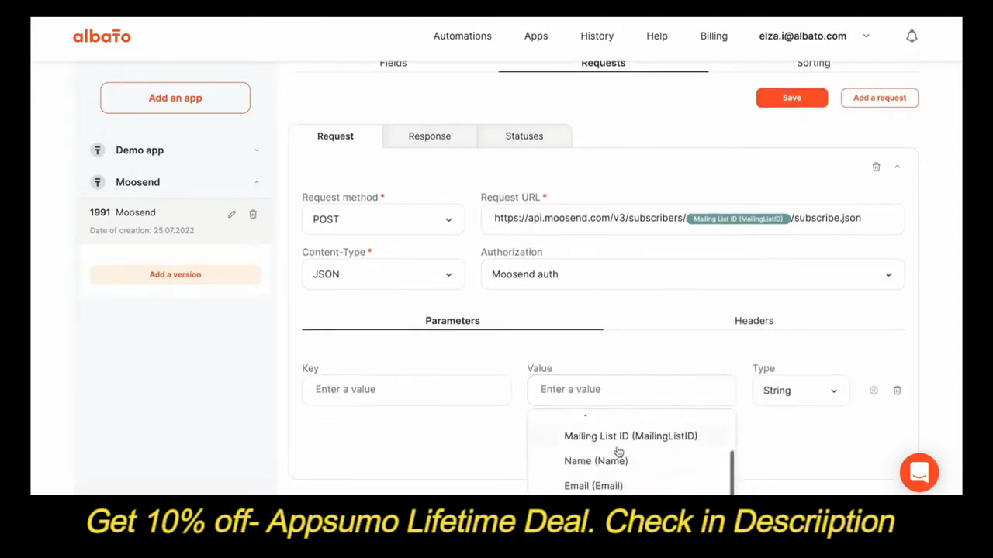
left_click(613, 462)
scroll(642, 366, "down", 2)
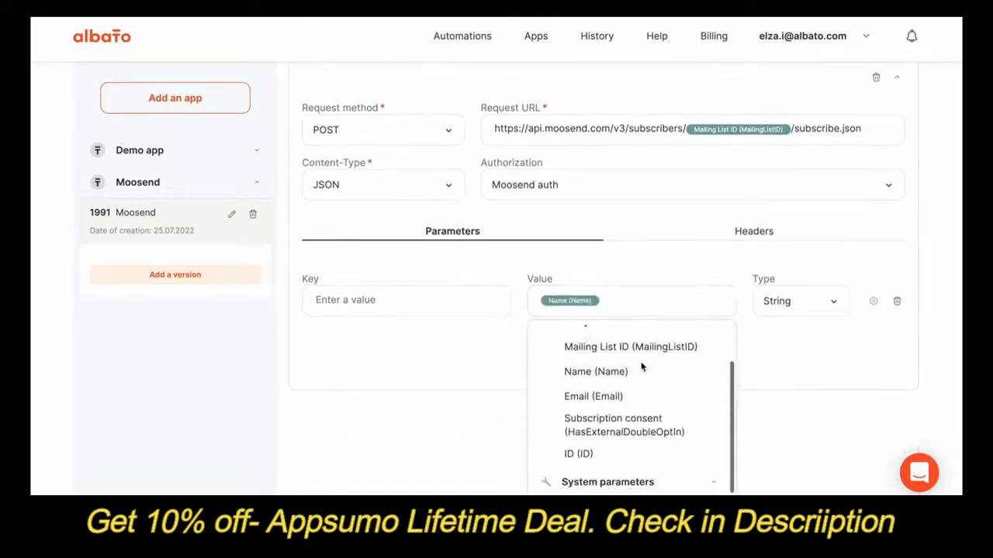
left_click(458, 348)
Copy the Name key from the docs' example request body into the first parameter's key.
scroll(449, 311, "up", 2)
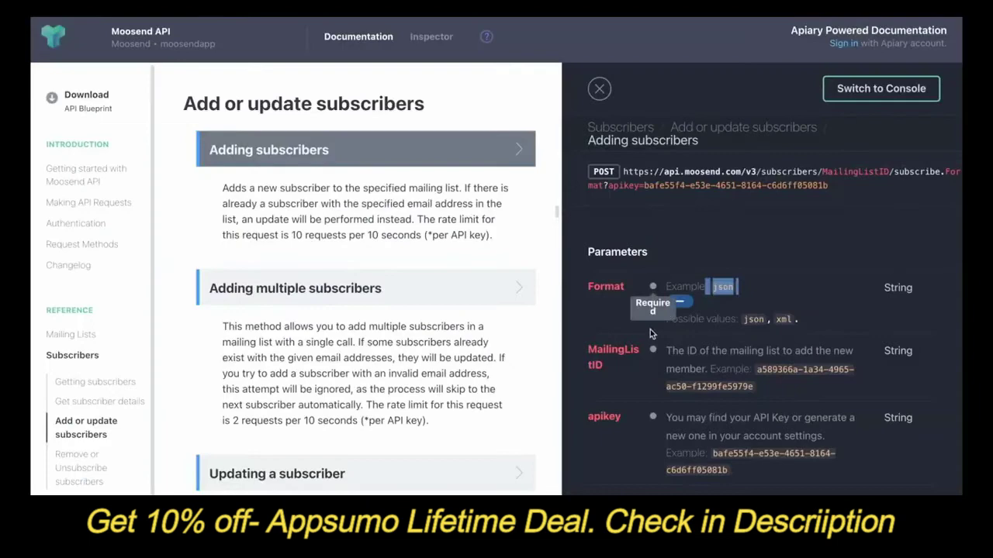
scroll(650, 330, "down", 3)
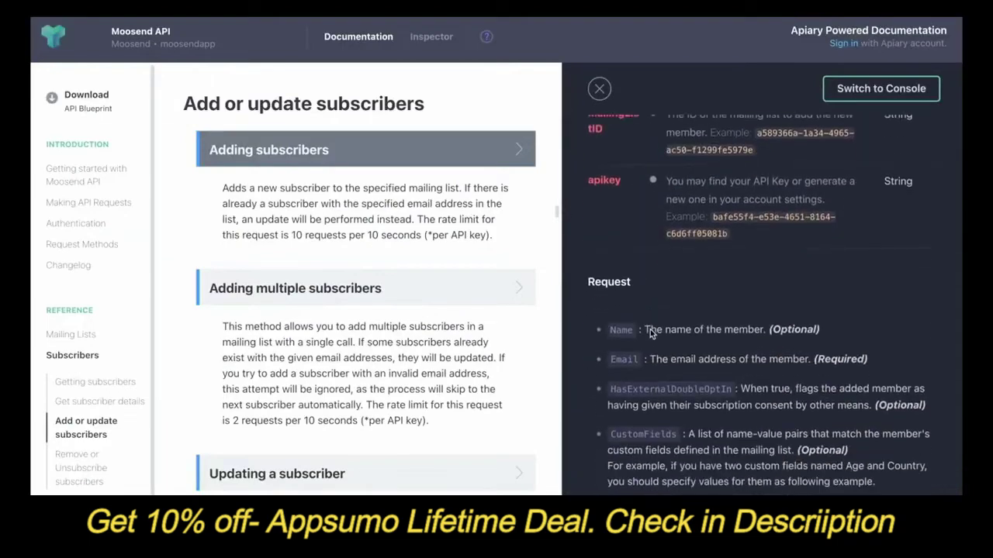
scroll(650, 330, "down", 5)
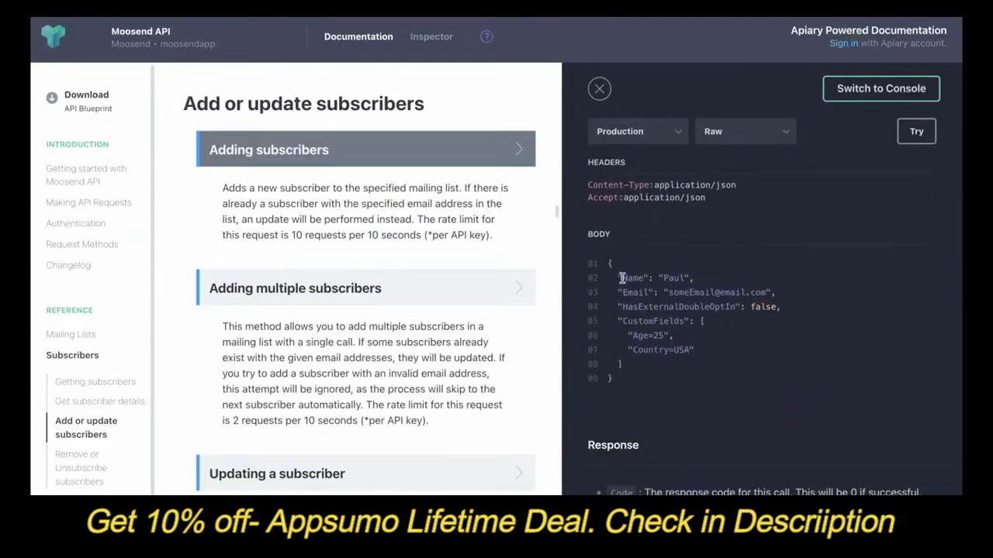
left_click_drag(622, 277, 639, 278)
key("ctrl+c")
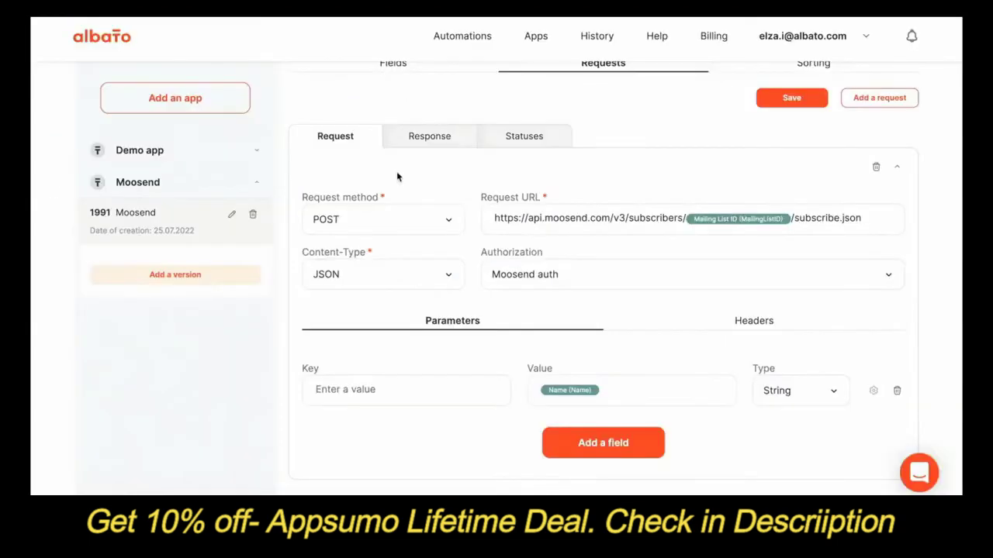
left_click(393, 388)
key("ctrl+v")
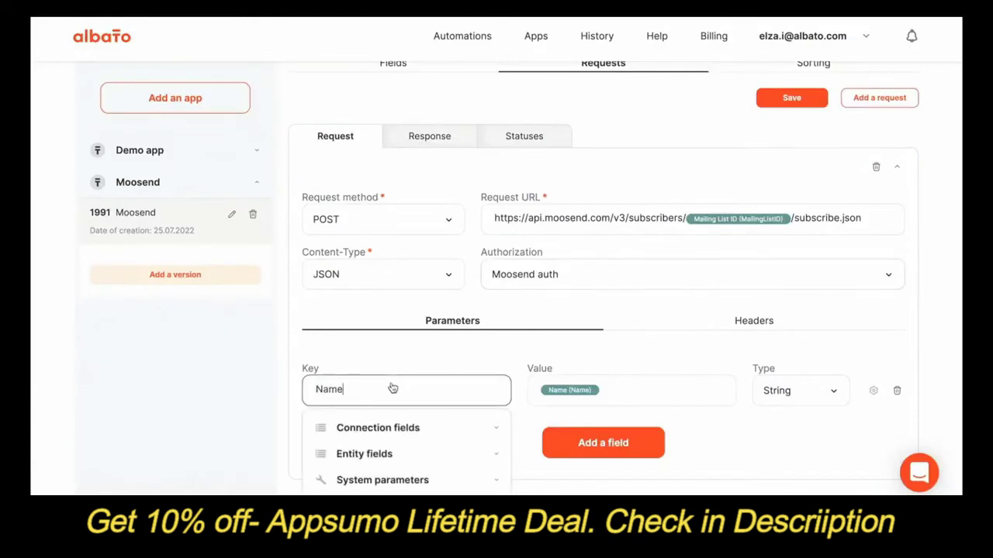
left_click(539, 369)
Add a second String parameter with key Email from the docs and the Email entity field as its value.
left_click(606, 431)
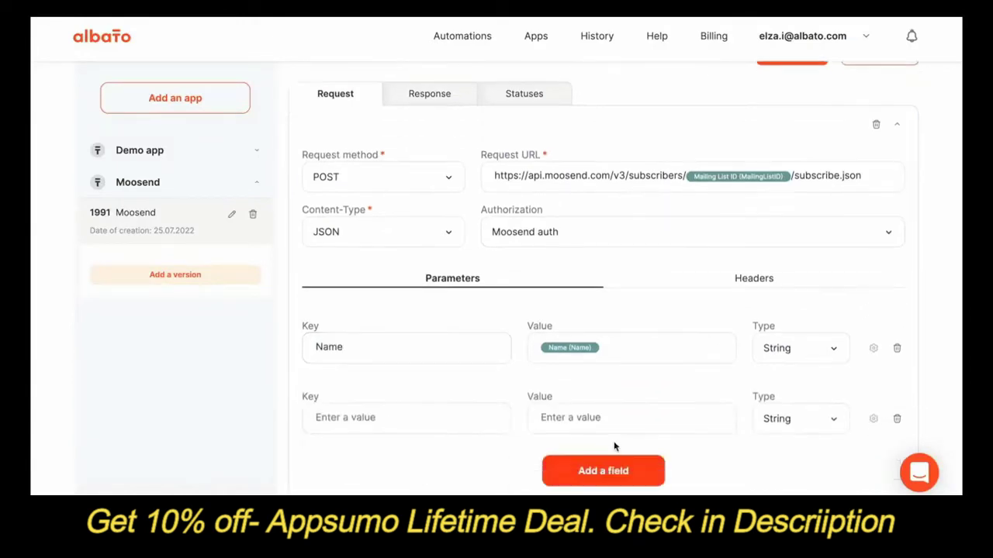
left_click(594, 403)
left_click(597, 456)
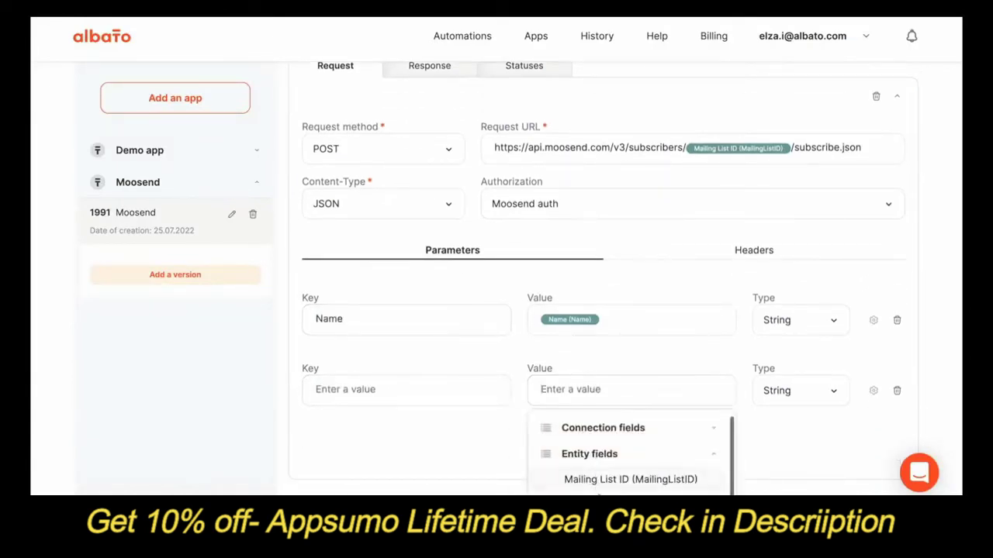
scroll(598, 466, "down", 2)
left_click(601, 484)
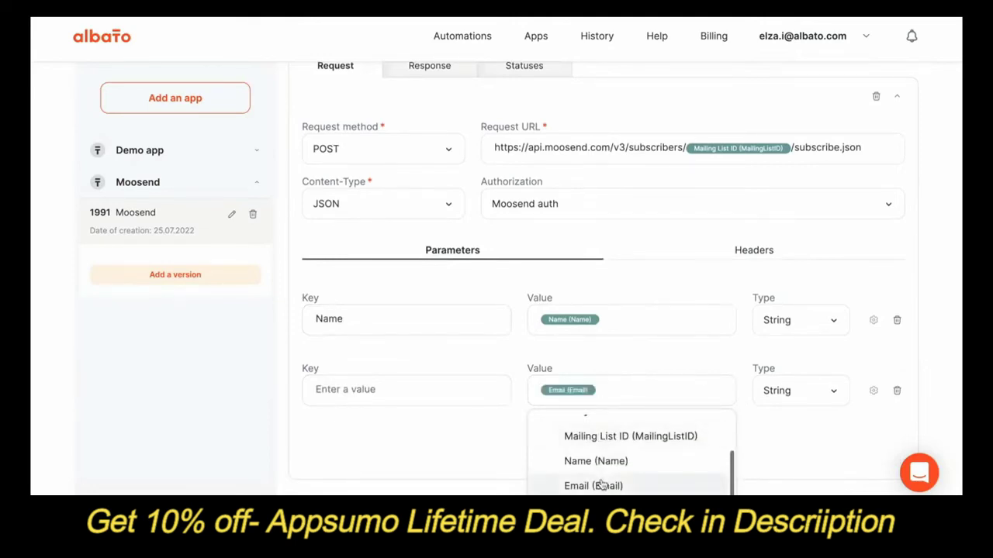
left_click(462, 397)
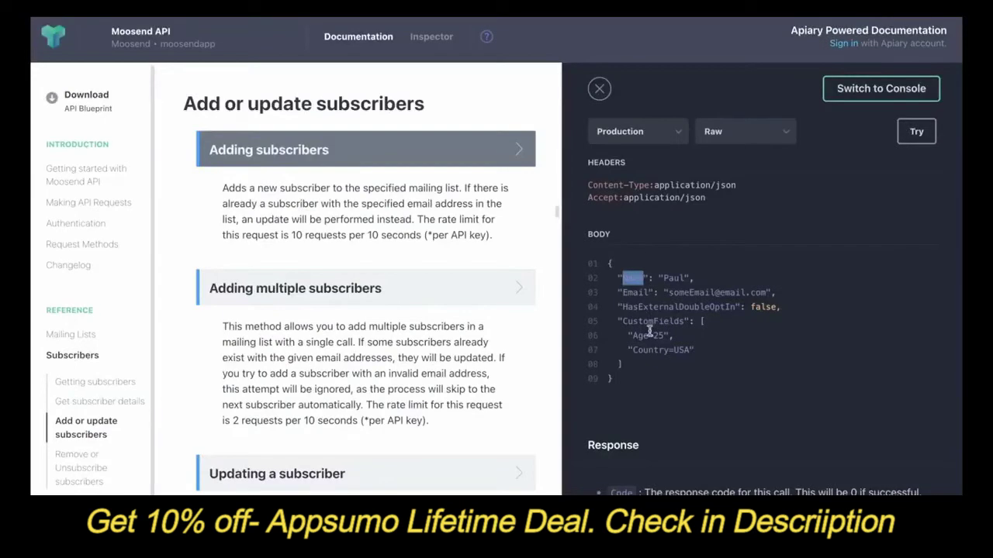
left_click_drag(623, 292, 648, 290)
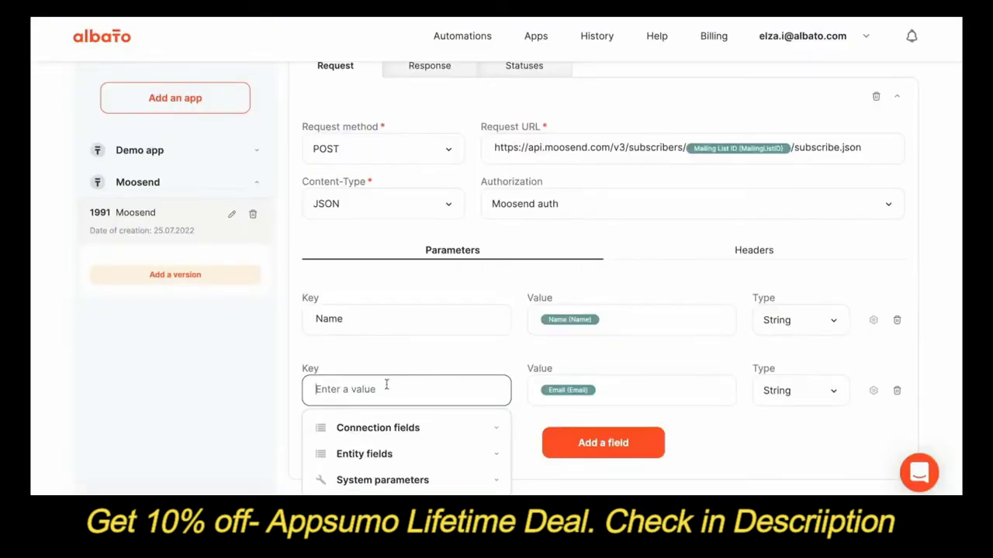
type("Email")
Add a third request parameter with the HasExternalDoubleOptIn key copied from the docs' example request body.
left_click(609, 443)
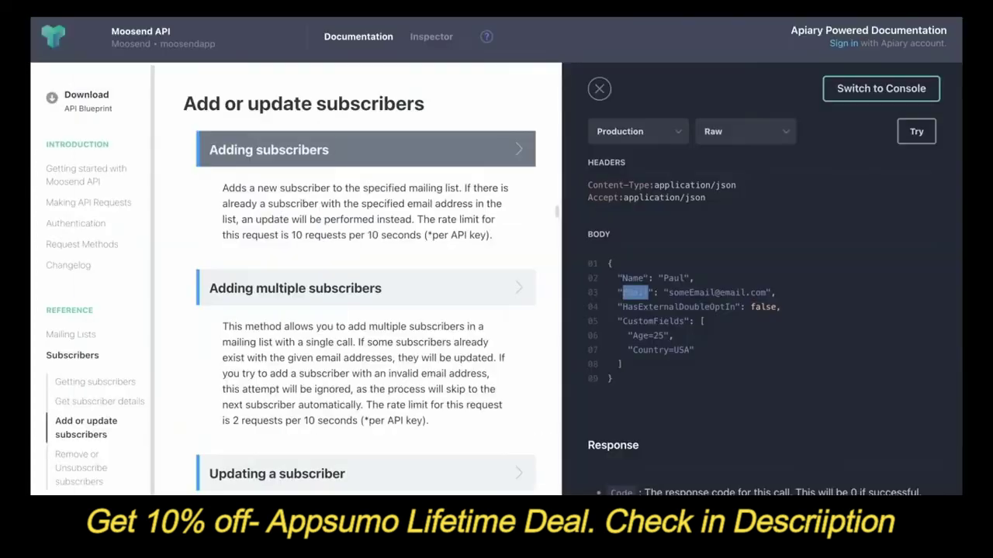
scroll(671, 409, "down", 2)
scroll(670, 409, "down", 1)
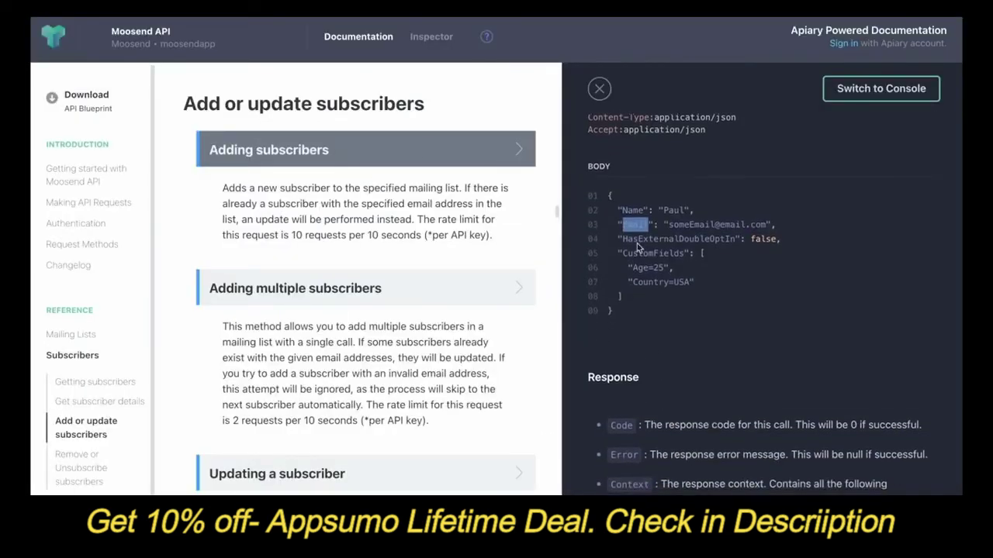
left_click_drag(622, 239, 735, 243)
key("ctrl+c")
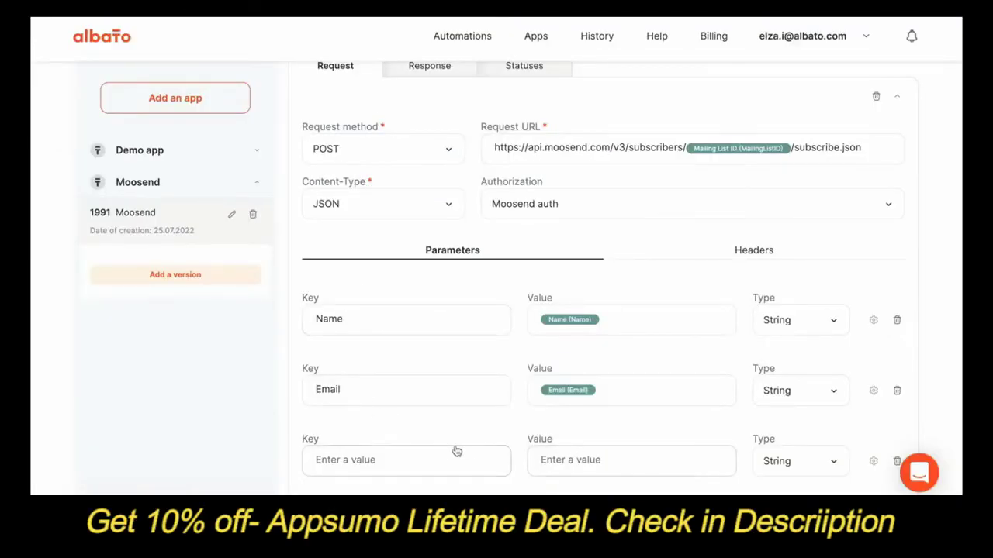
left_click(449, 452)
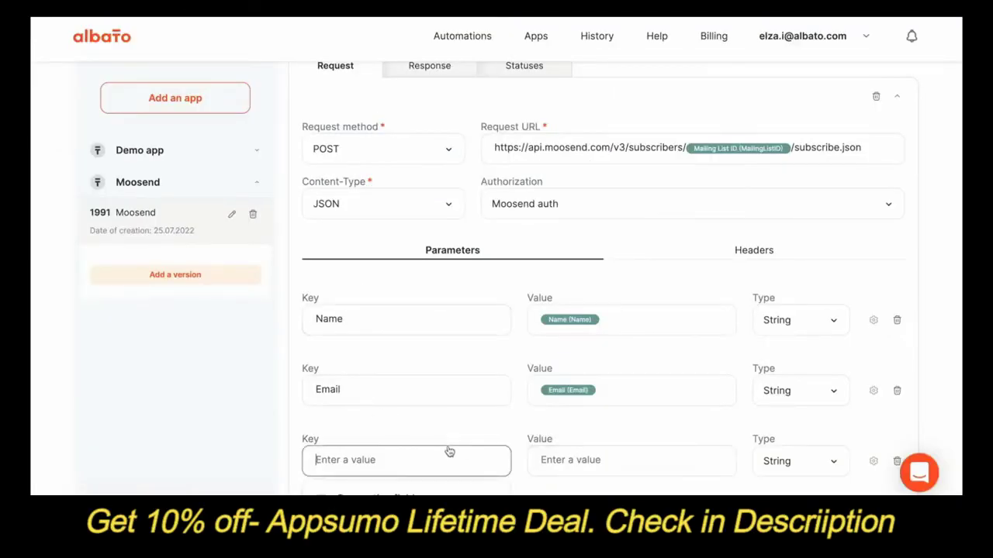
key("ctrl+v")
Set the value of the HasExternalDoubleOptIn parameter to the Subscription consent entity field.
left_click(623, 462)
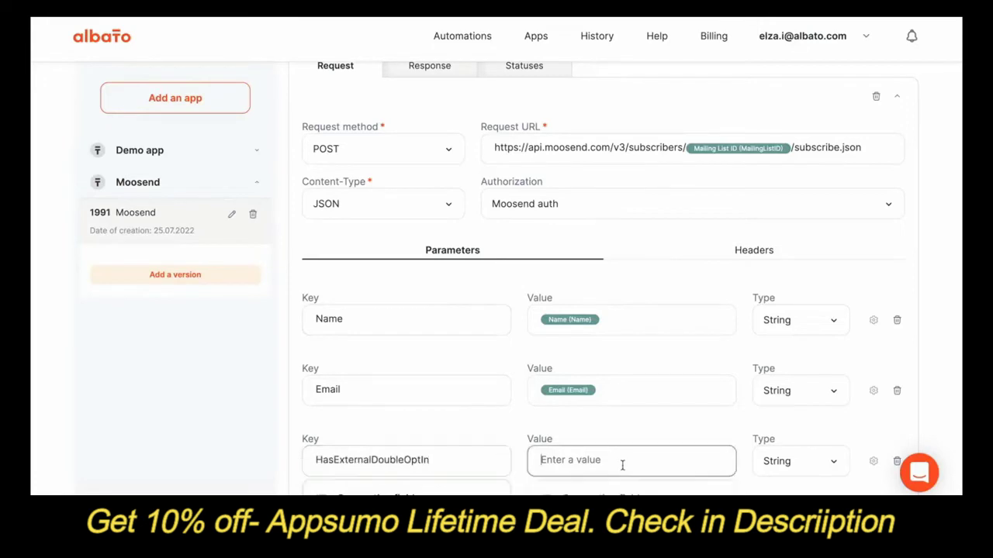
left_click(622, 455)
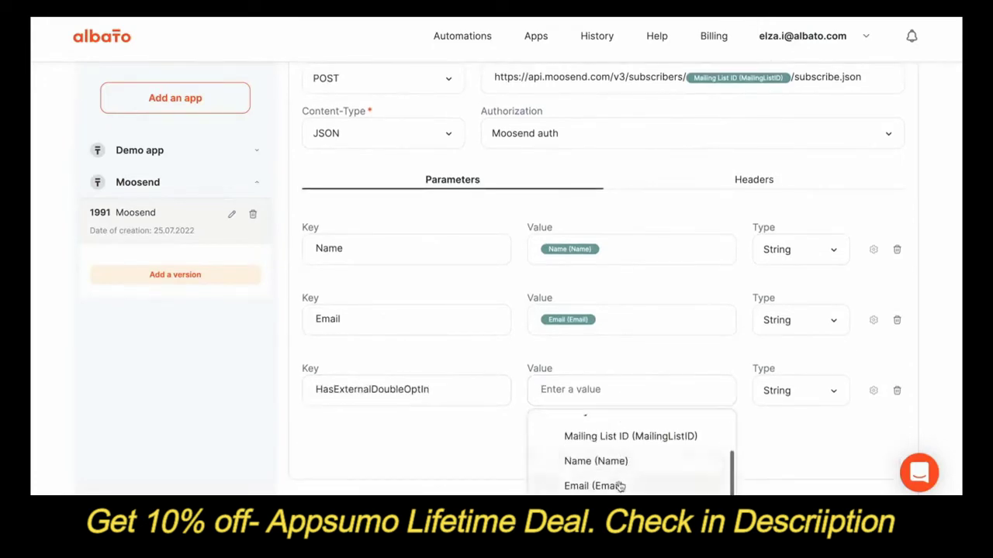
scroll(620, 481, "down", 2)
left_click(614, 425)
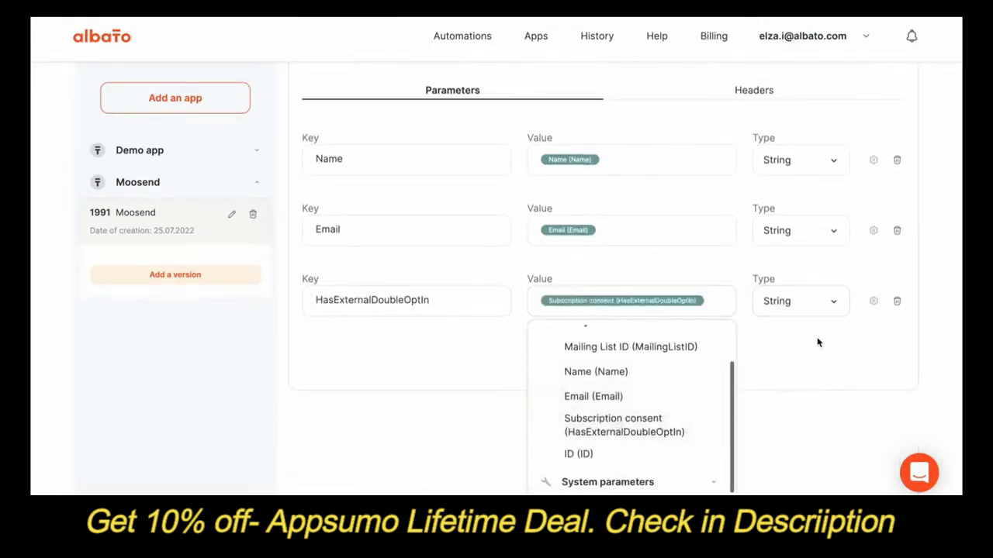
left_click(818, 341)
scroll(814, 328, "up", 2)
left_click(805, 314)
left_click(746, 296)
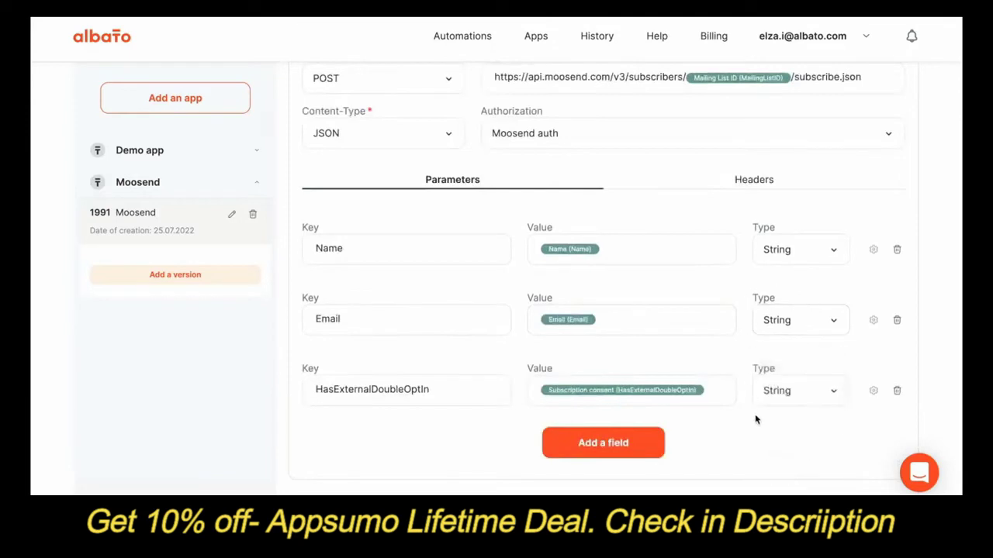
Change the HasExternalDoubleOptIn parameter's type to Boolean.
left_click(801, 390)
scroll(801, 457, "down", 3)
scroll(801, 463, "up", 2)
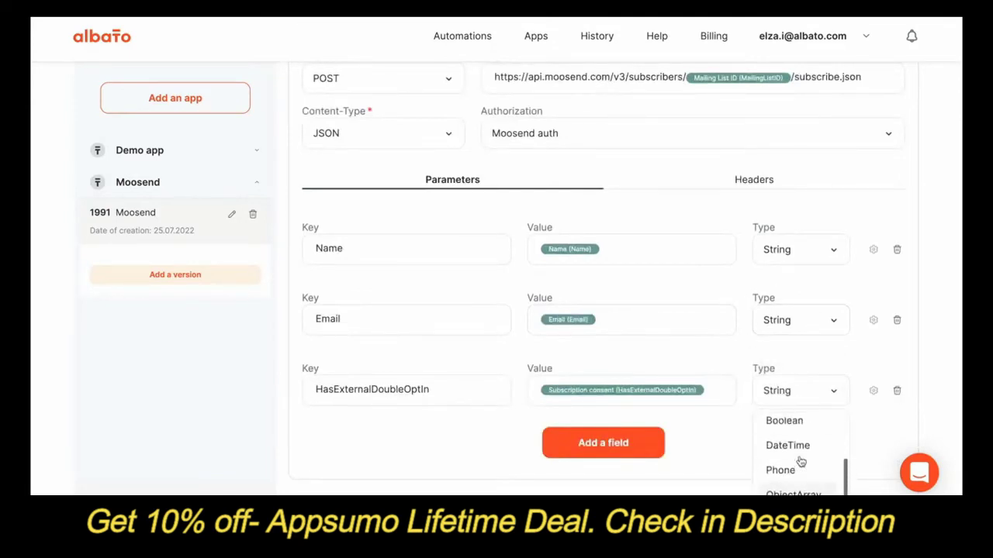
left_click(795, 423)
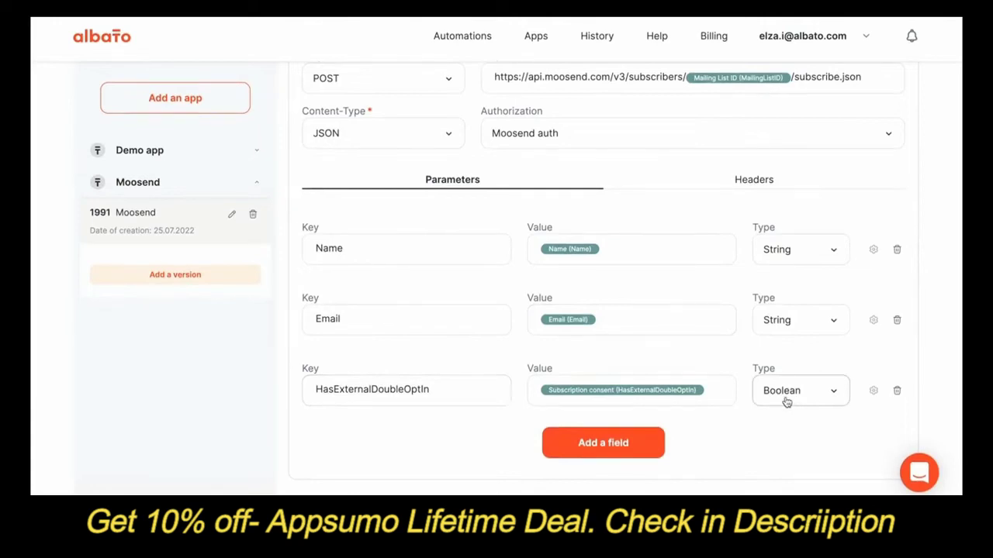
Add a parameter to the request's response settings and map it to the ID entity field.
scroll(786, 402, "up", 3)
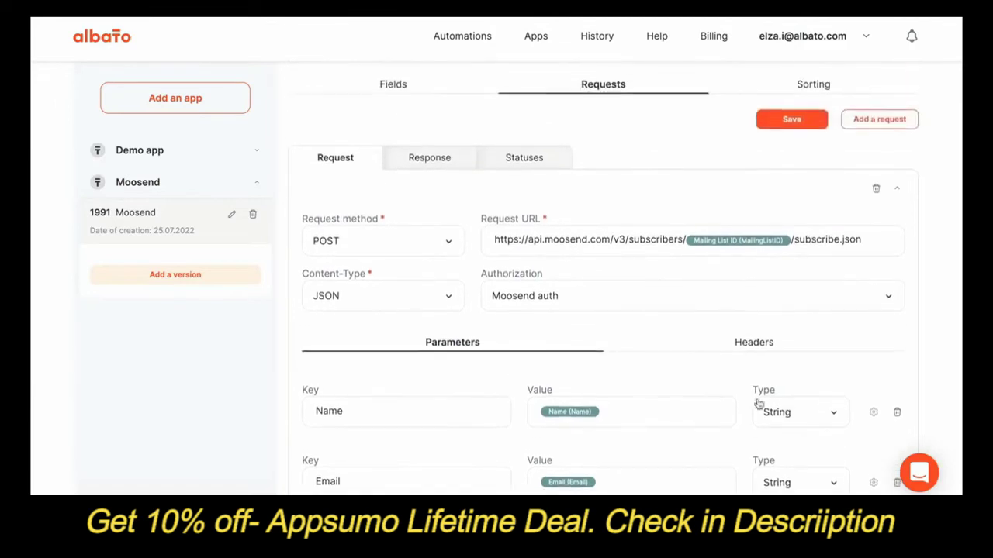
left_click(419, 157)
scroll(583, 296, "down", 1)
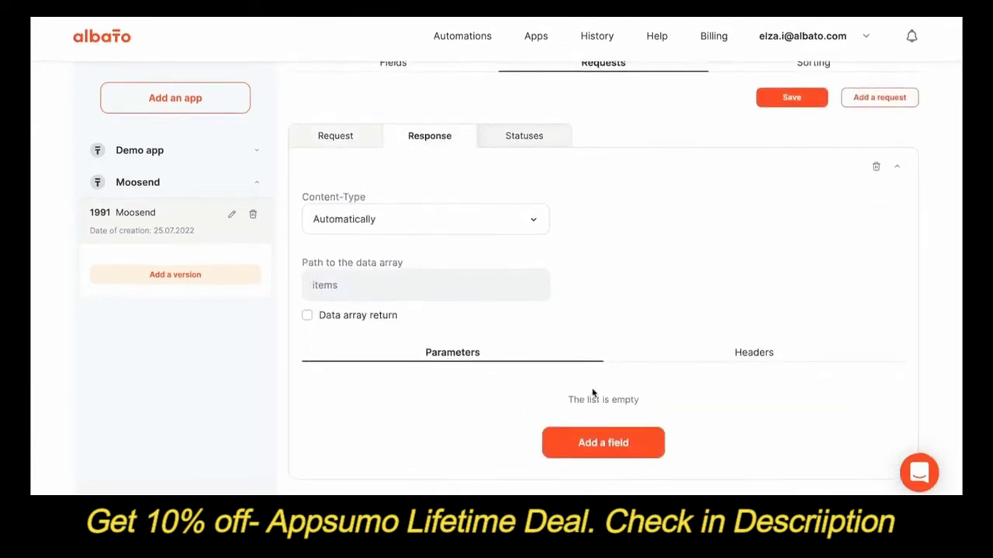
left_click(604, 440)
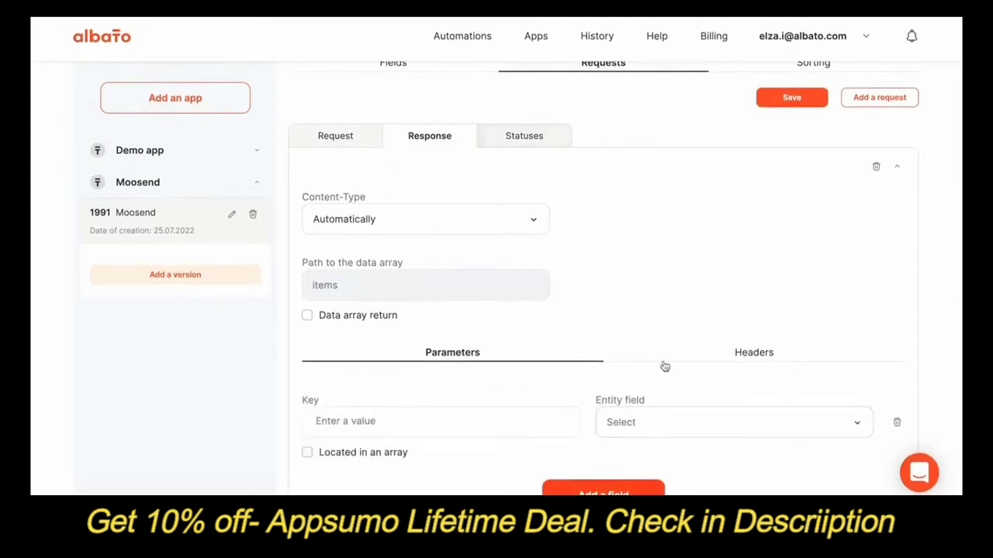
left_click(674, 424)
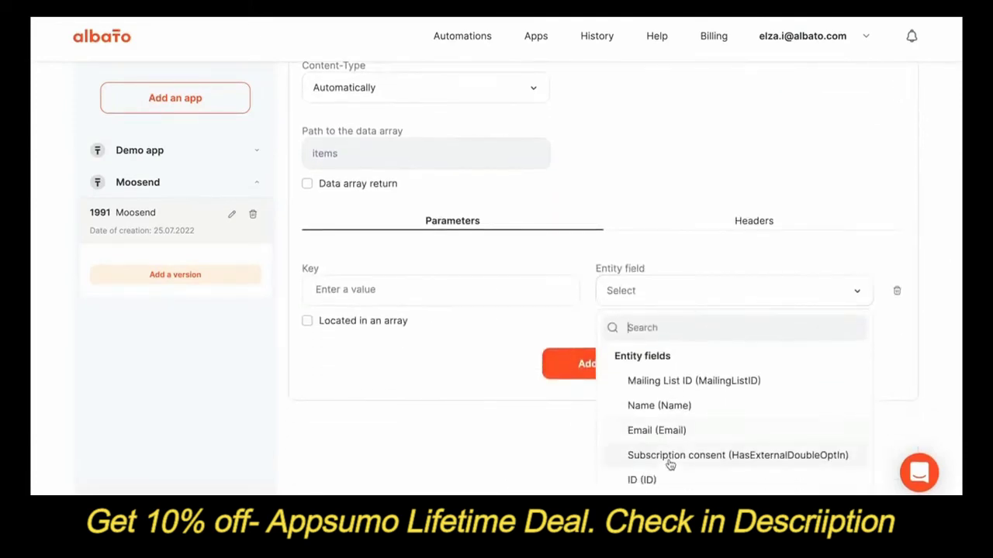
left_click(671, 479)
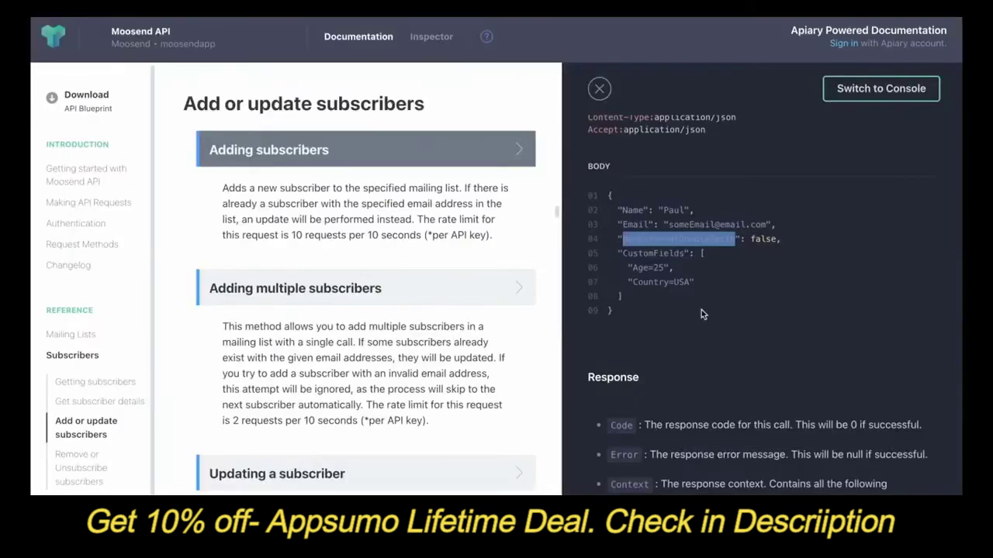
Copy the Context key from the docs' example response body and set the response parameter's key to Context.ID.
scroll(697, 321, "down", 10)
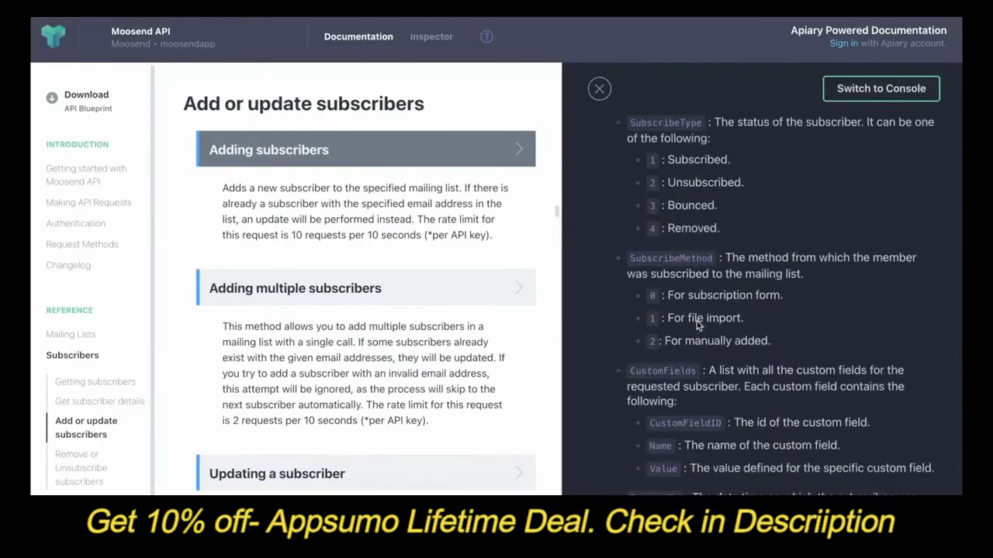
scroll(696, 321, "up", 10)
scroll(697, 321, "down", 1)
scroll(660, 232, "up", 2)
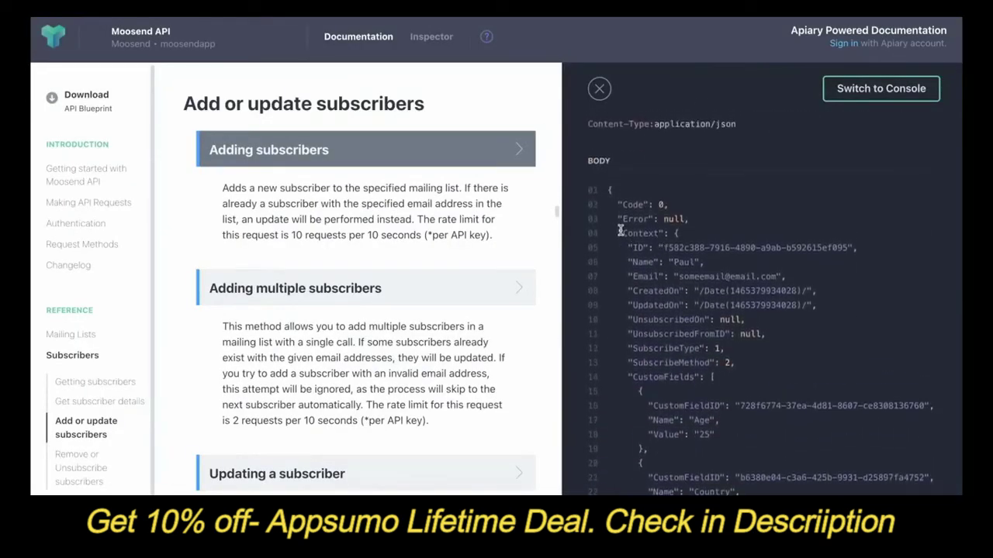
left_click_drag(661, 232, 619, 232)
key("ctrl+c")
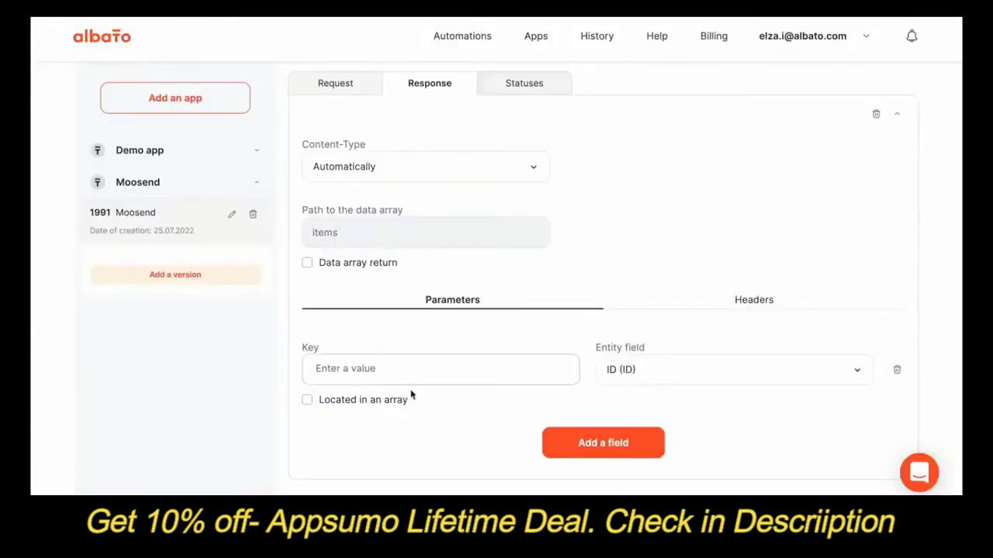
left_click(373, 369)
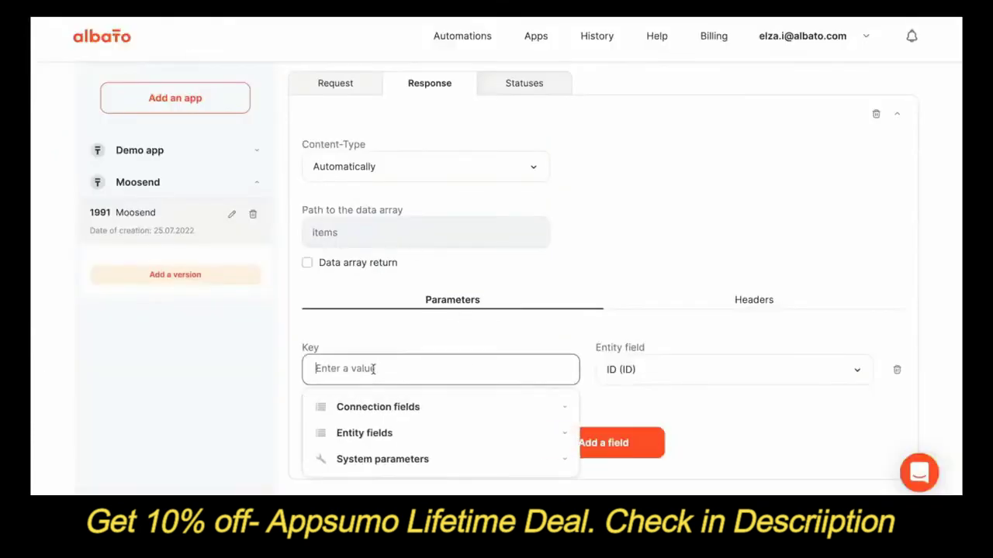
key("ctrl+v")
left_click(319, 368)
key("BackSpace")
left_click(581, 282)
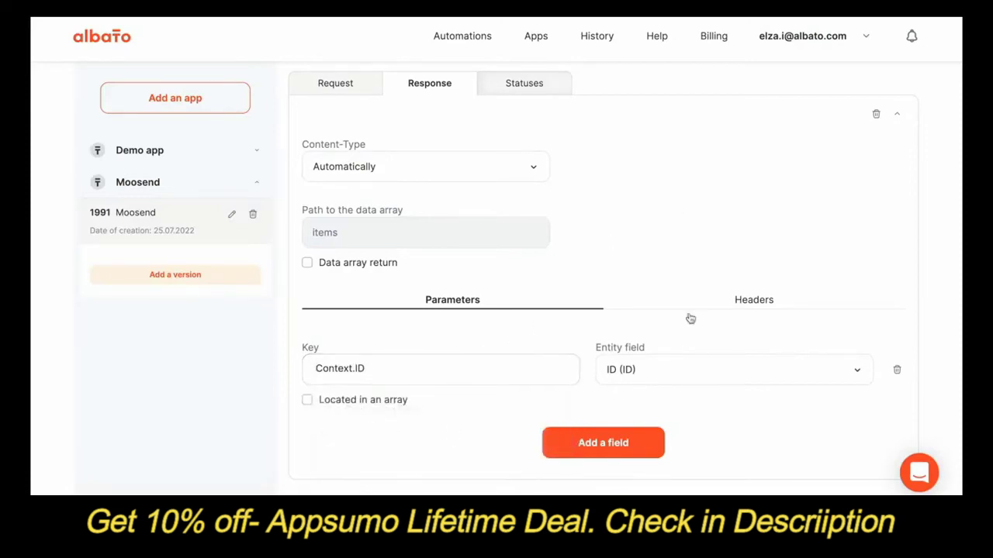
Save the New subscriber action's request configuration and return to its request settings.
scroll(690, 318, "up", 4)
left_click(807, 331)
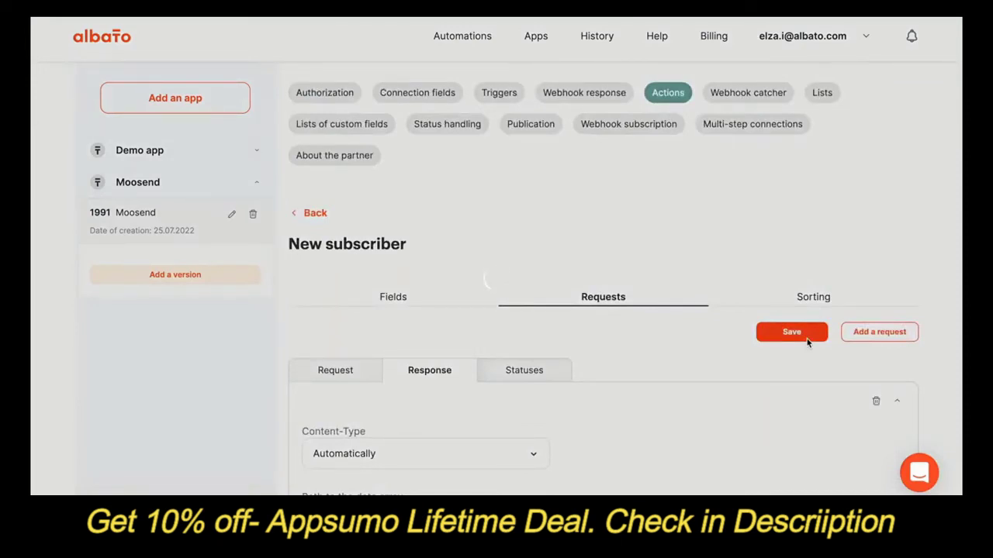
scroll(806, 342, "down", 4)
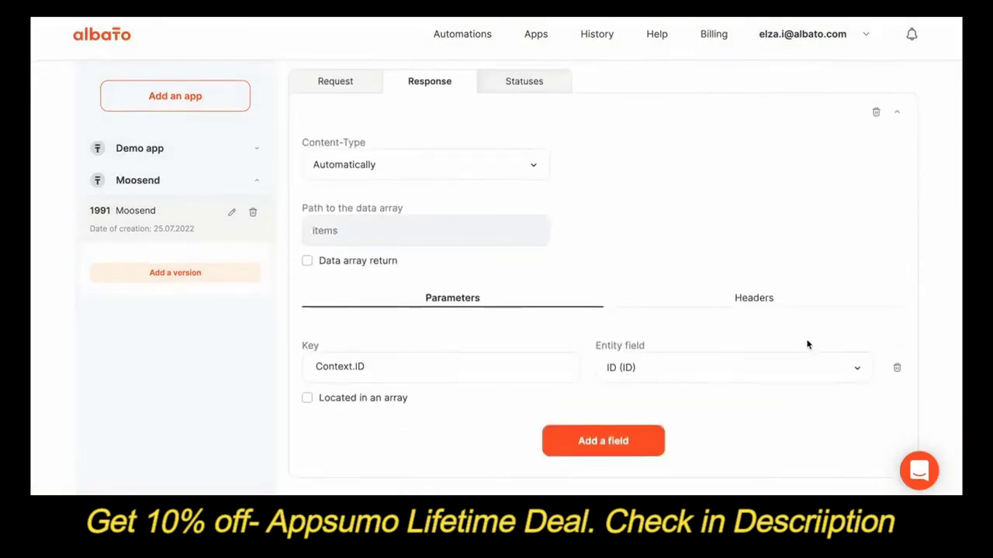
scroll(806, 344, "up", 4)
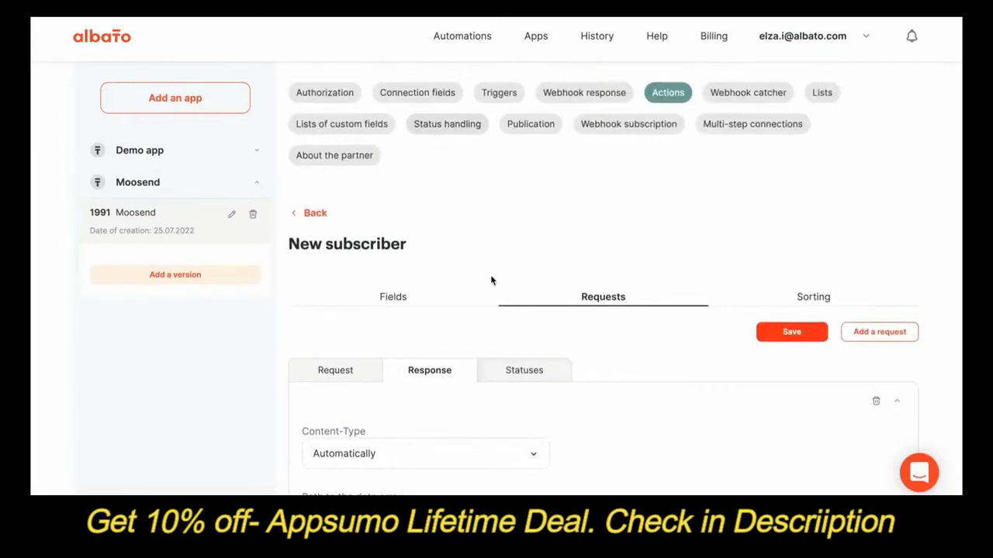
scroll(490, 281, "down", 3)
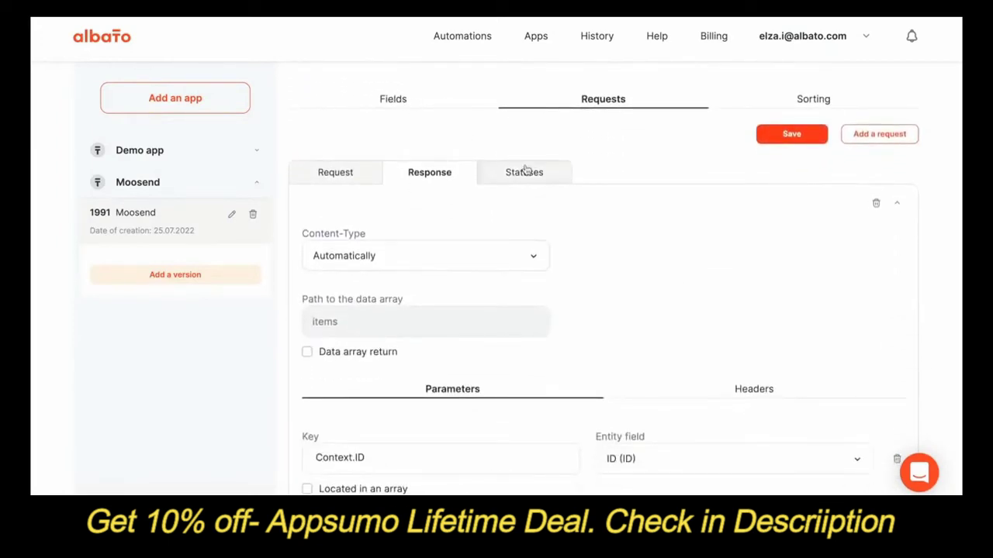
scroll(524, 170, "up", 3)
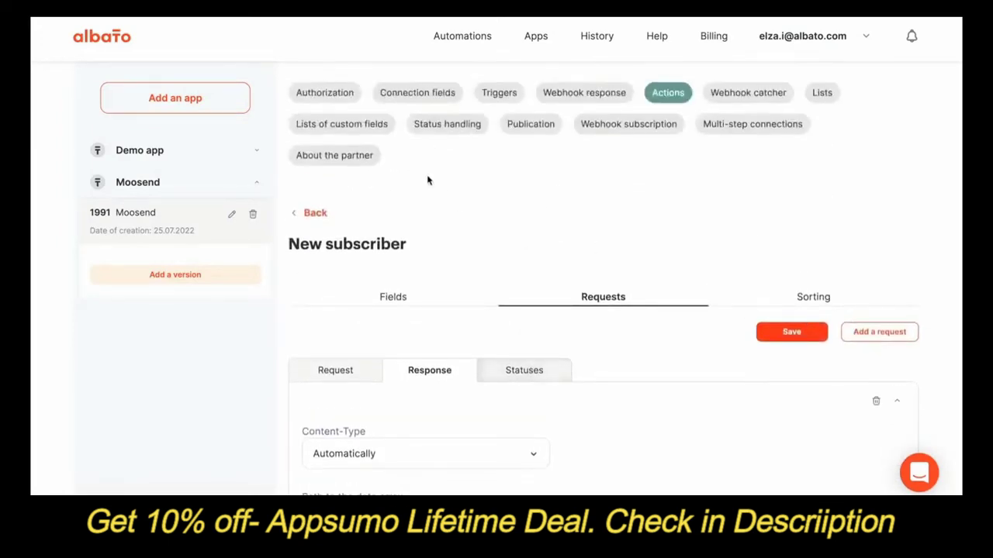
left_click(348, 371)
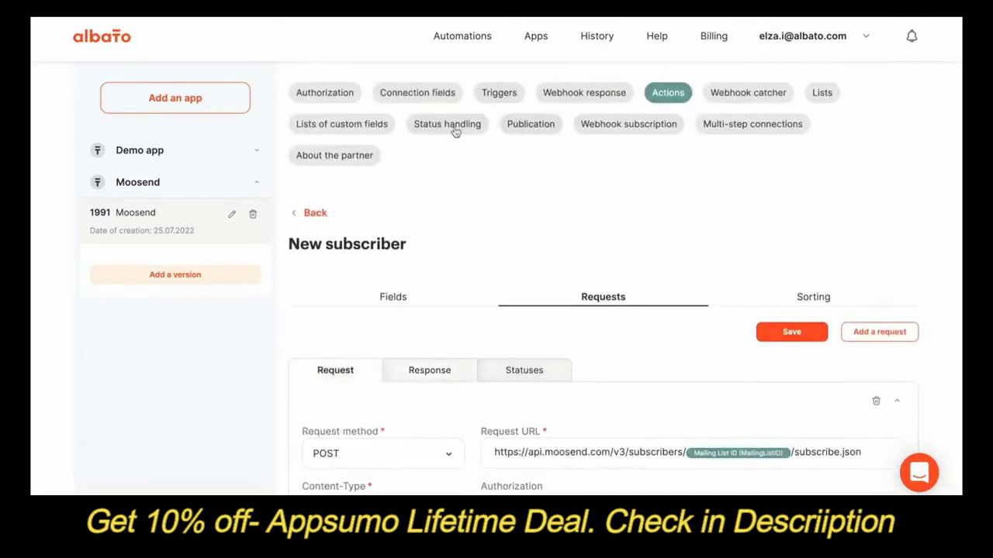